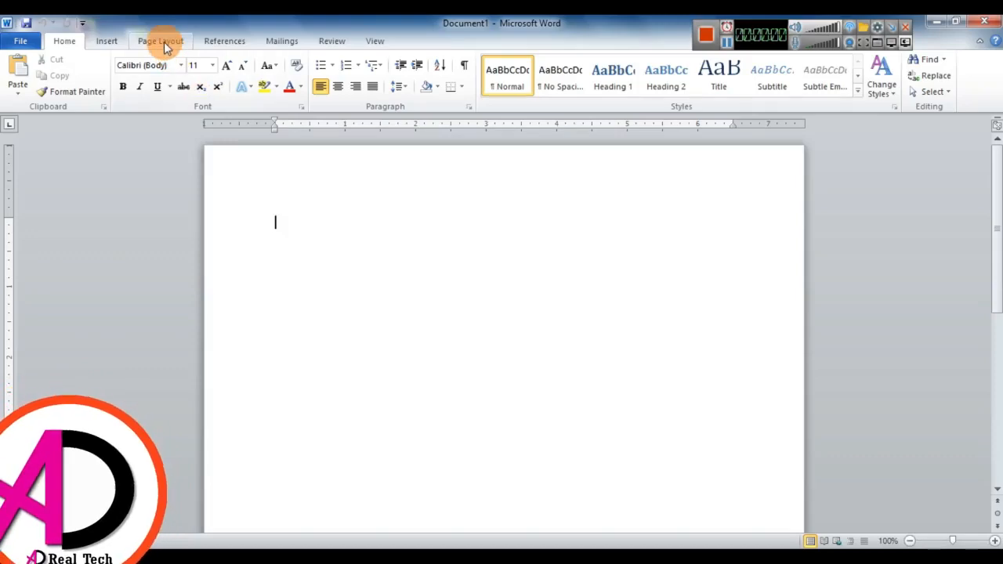
# Step: Apply the Narrow margin preset to the page, with 0.5 inch on all sides
pyautogui.click(164, 41)
pyautogui.click(113, 90)
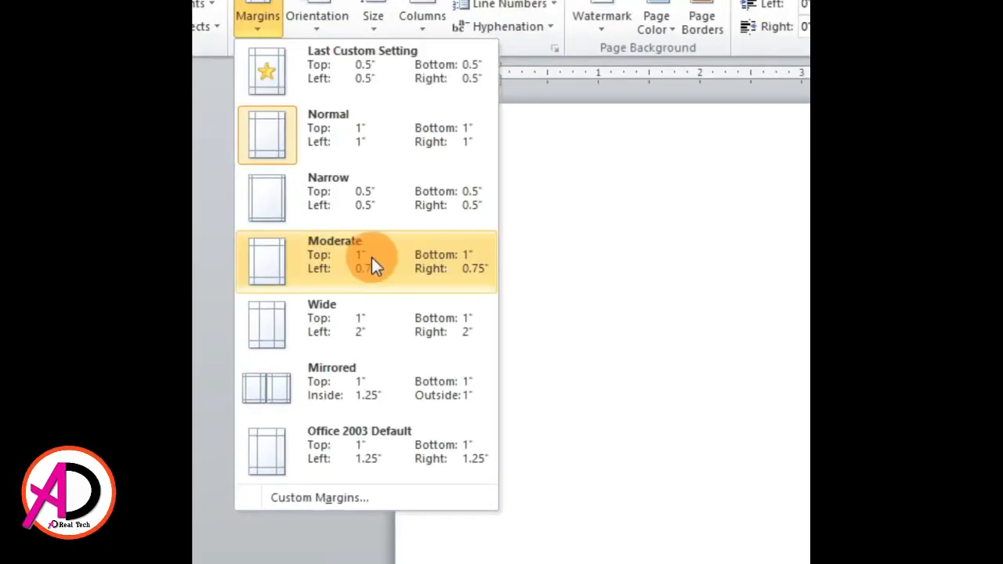
pyautogui.click(205, 227)
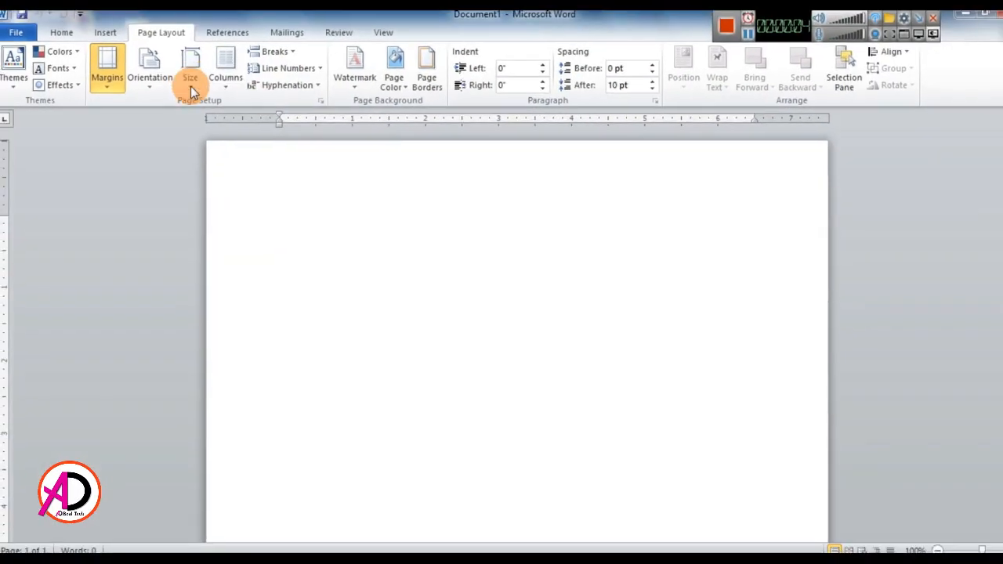
# Step: Set a custom paper size of 4.3 inches wide and 6 inches high for the whole document
pyautogui.click(240, 40)
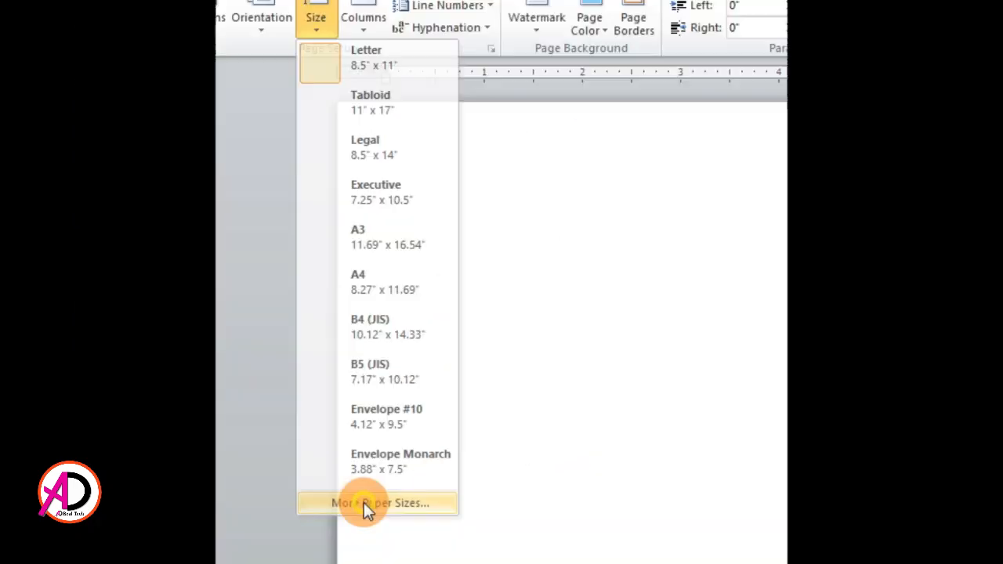
pyautogui.click(480, 540)
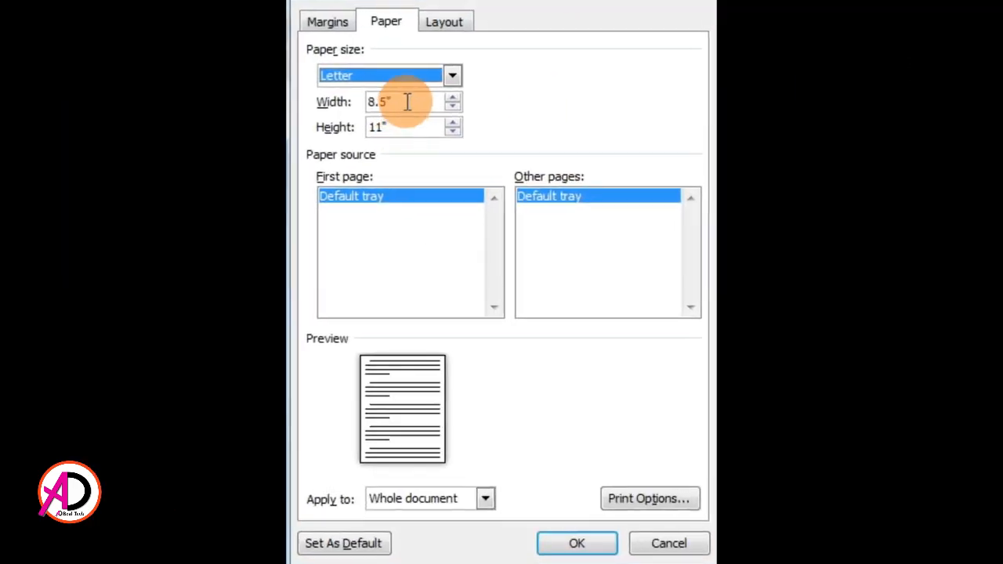
pyautogui.moveTo(417, 105); pyautogui.dragTo(368, 107)
pyautogui.write('4')
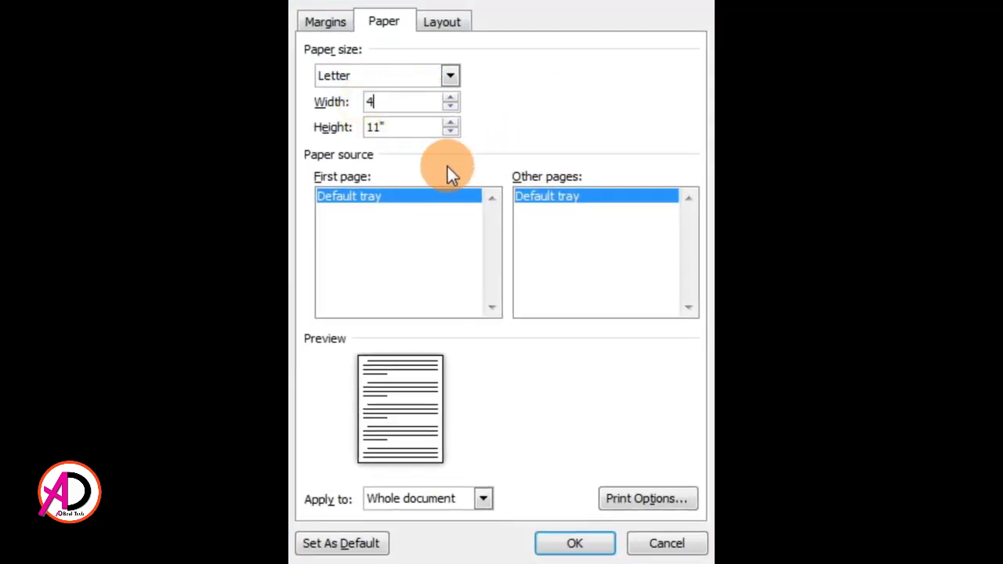
pyautogui.press('Tab')
pyautogui.write('6')
pyautogui.press('Tab')
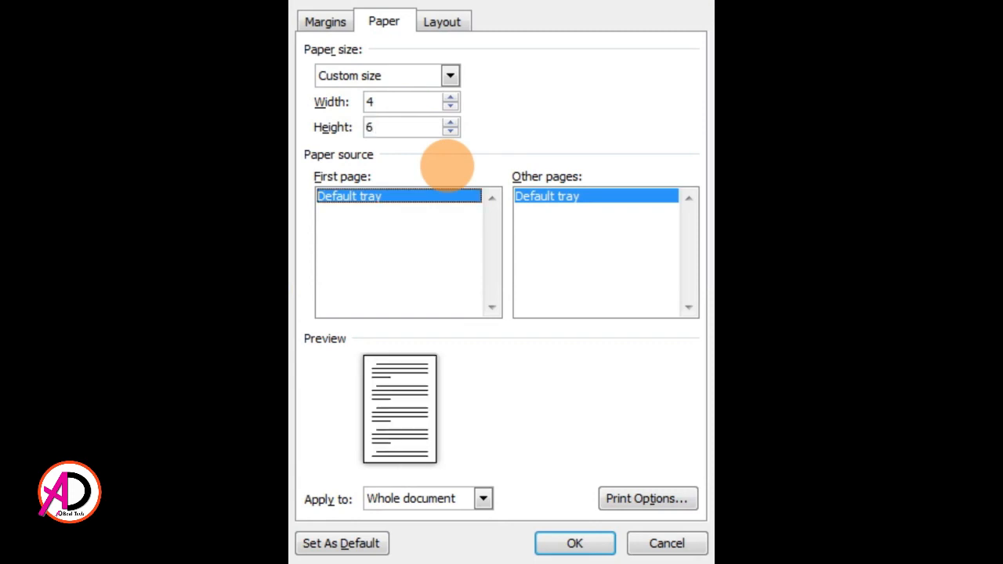
pyautogui.click(397, 106)
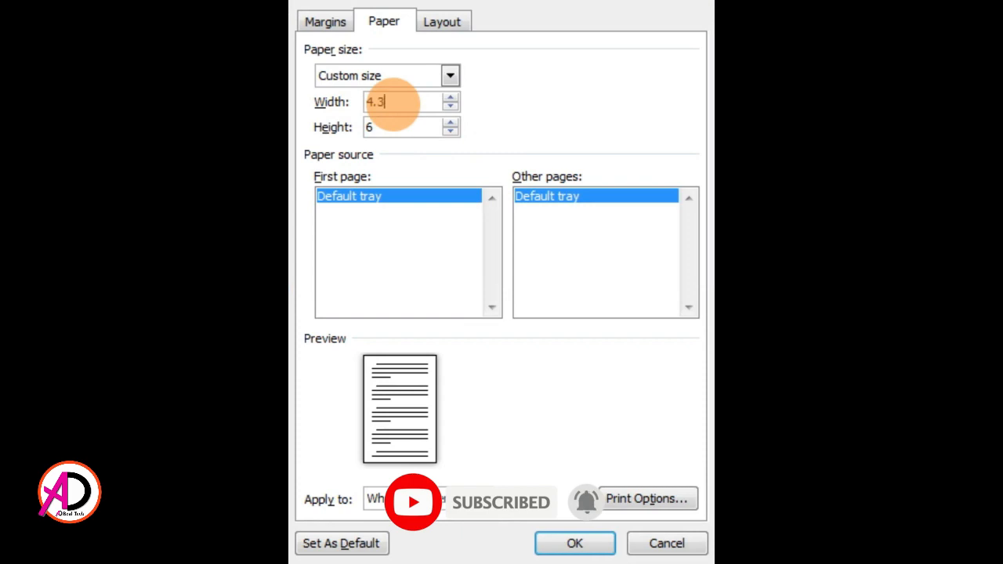
pyautogui.click(586, 547)
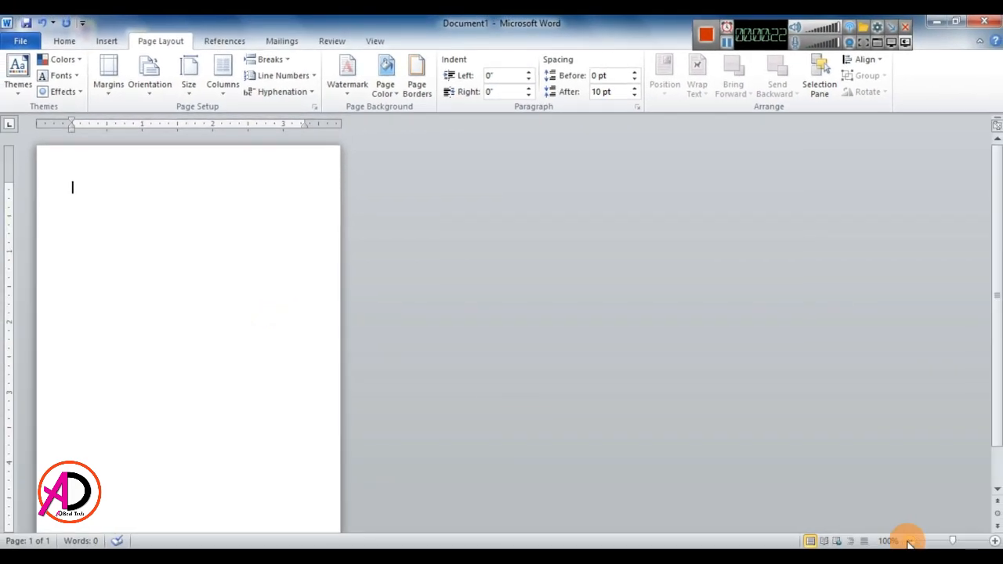
# Step: Draw a small horizontal rectangle about 0.76 inch wide and 0.2 inch high in the upper part of the page
pyautogui.click(909, 541)
pyautogui.click(910, 541)
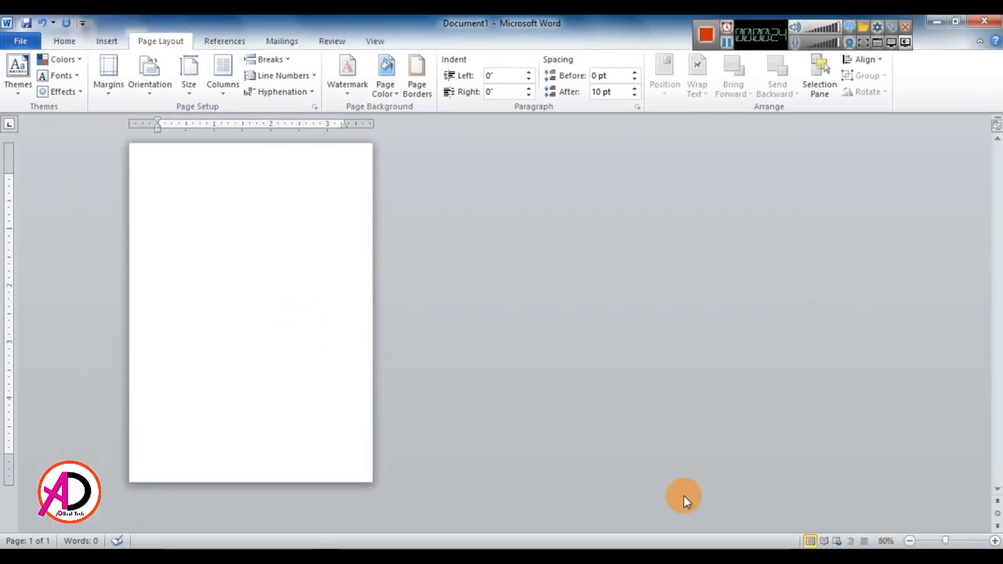
pyautogui.click(995, 541)
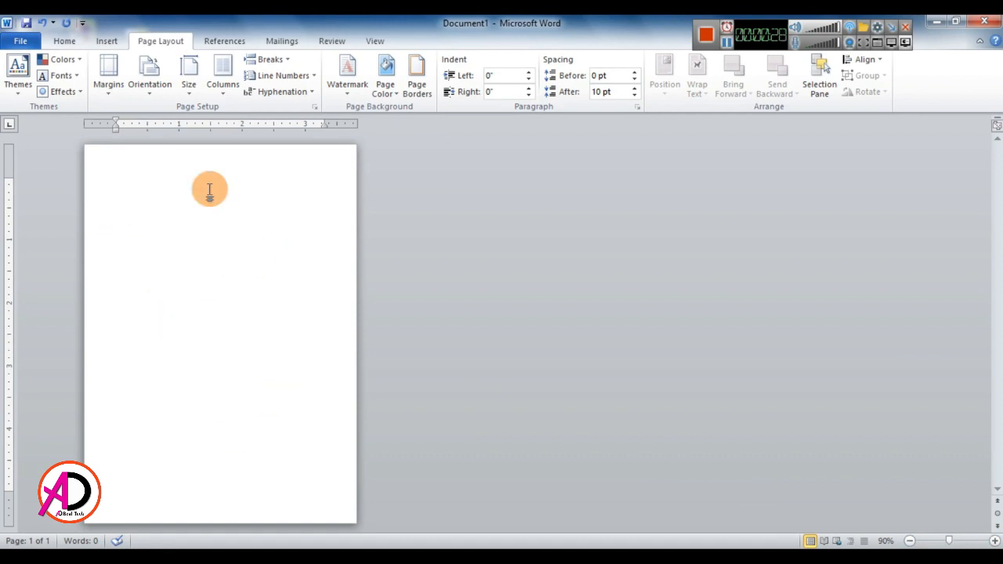
pyautogui.click(73, 44)
pyautogui.click(100, 39)
pyautogui.click(257, 191)
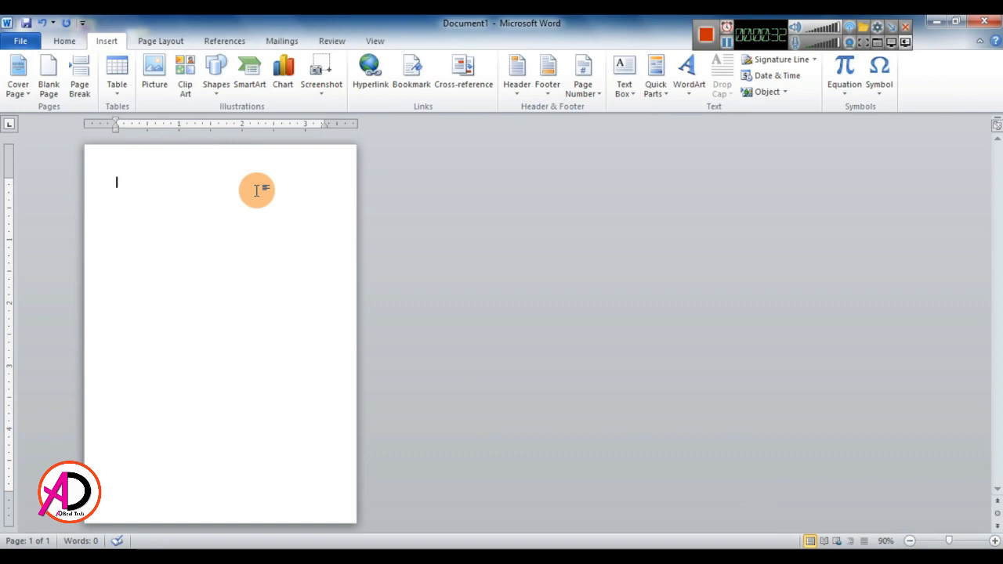
pyautogui.click(218, 87)
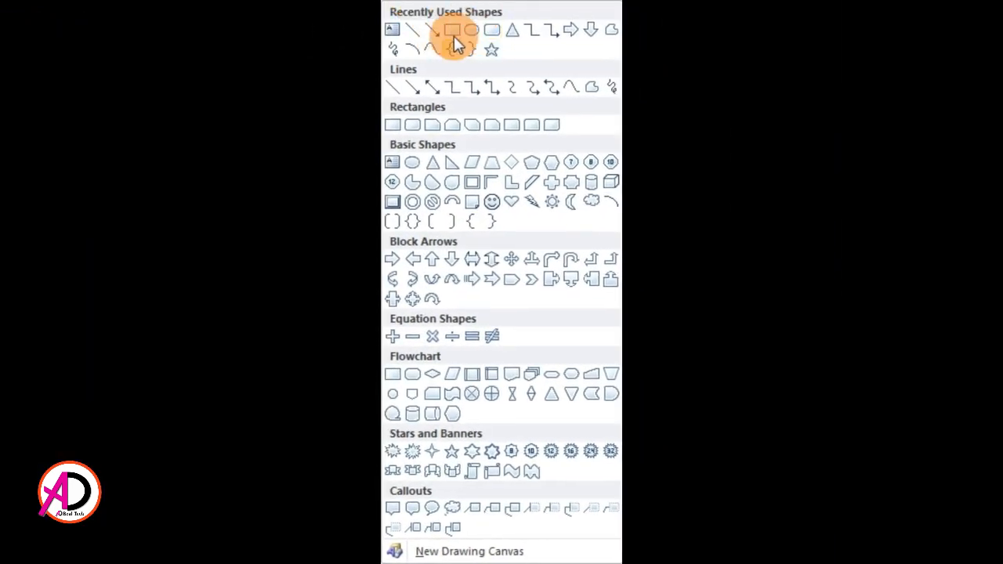
pyautogui.click(452, 32)
pyautogui.moveTo(151, 187); pyautogui.dragTo(200, 200)
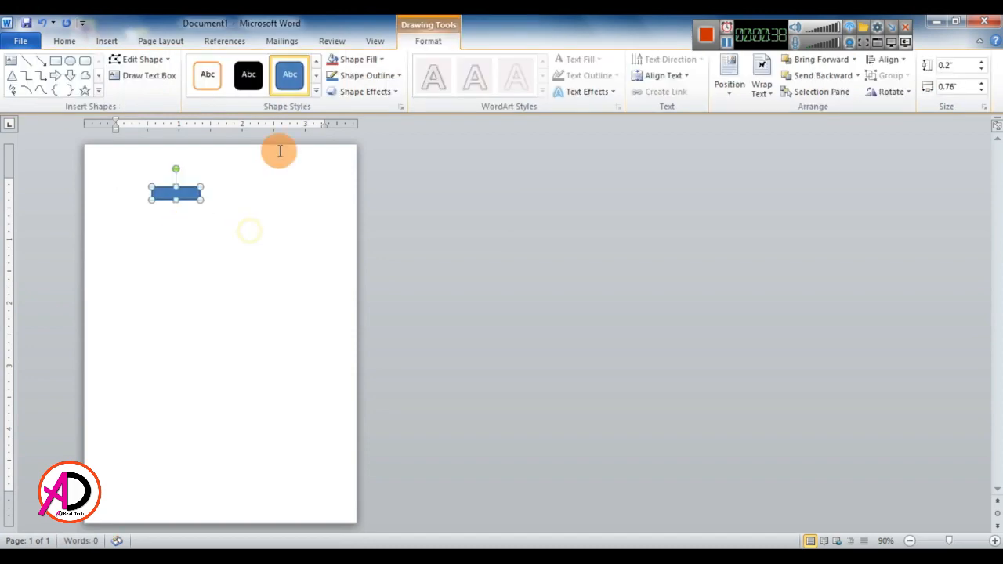
# Step: Remove the rectangle's outline and place it flush in the page's upper-left corner
pyautogui.click(357, 73)
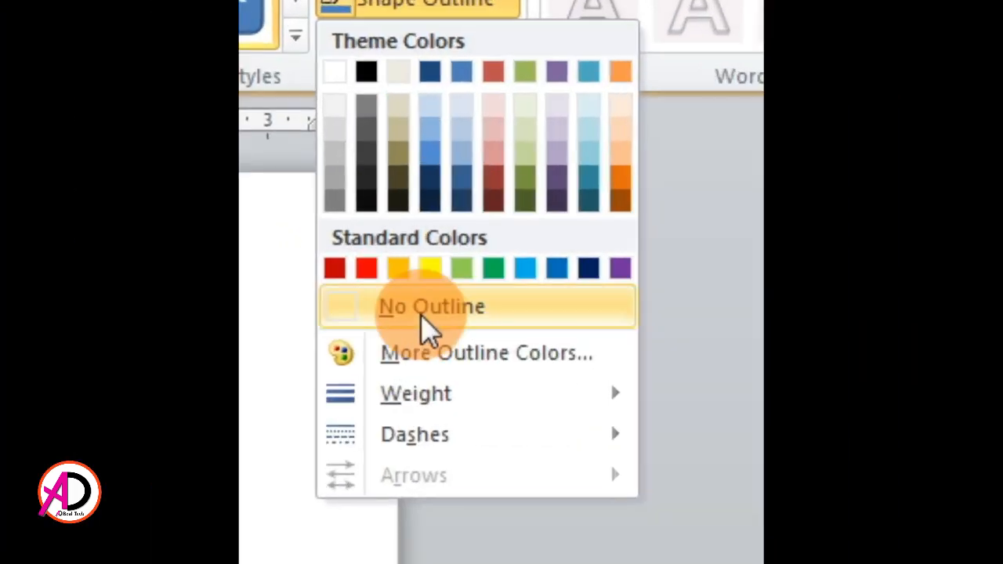
pyautogui.click(421, 314)
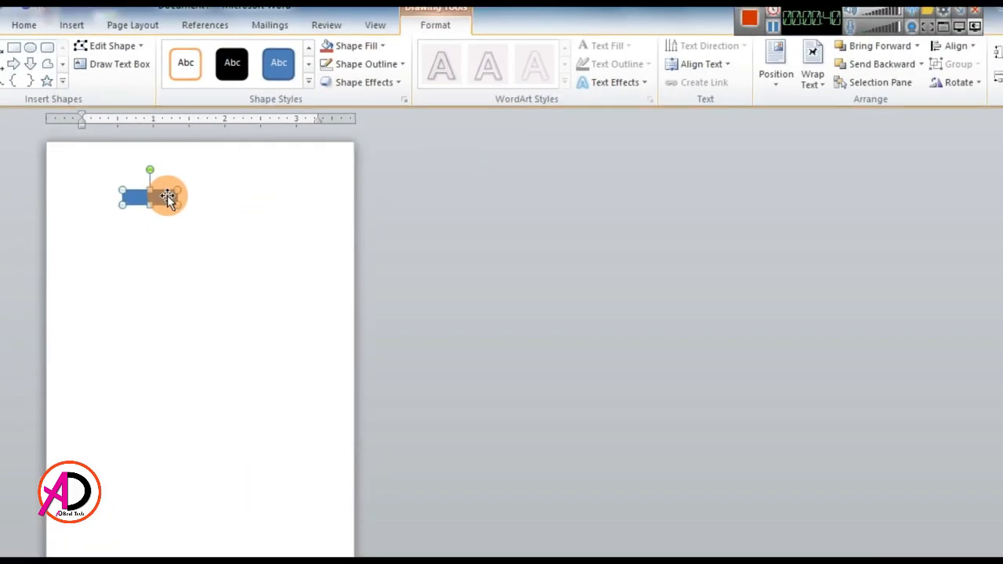
pyautogui.moveTo(168, 199); pyautogui.dragTo(123, 149)
# Step: Delete the text "Ctrl + D" from the page
pyautogui.click(120, 159)
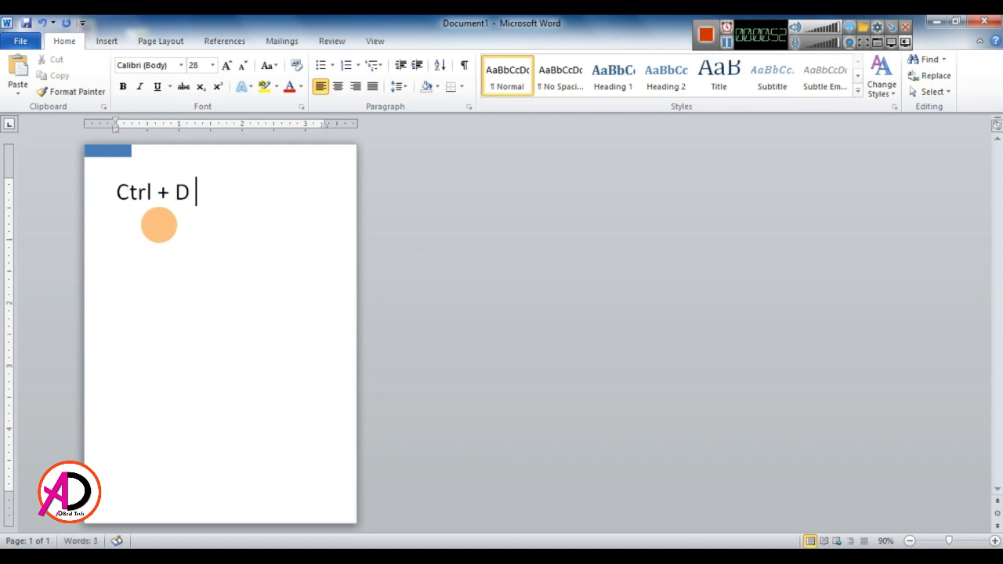
pyautogui.moveTo(116, 192); pyautogui.dragTo(194, 196)
pyautogui.press('Delete')
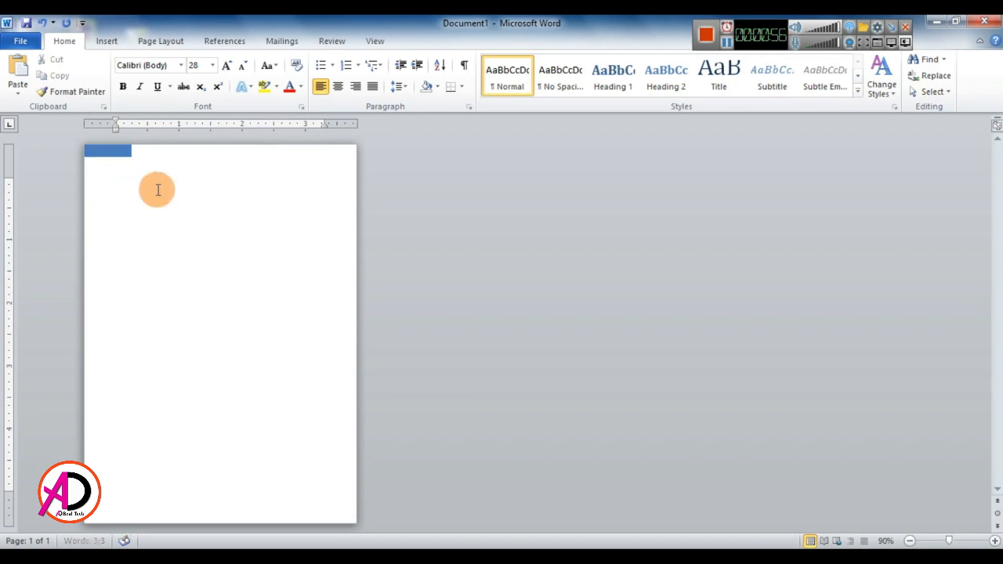
# Step: Add an orange-filled duplicate of the blue rectangle flush against its right end along the page's top edge
pyautogui.click(125, 156)
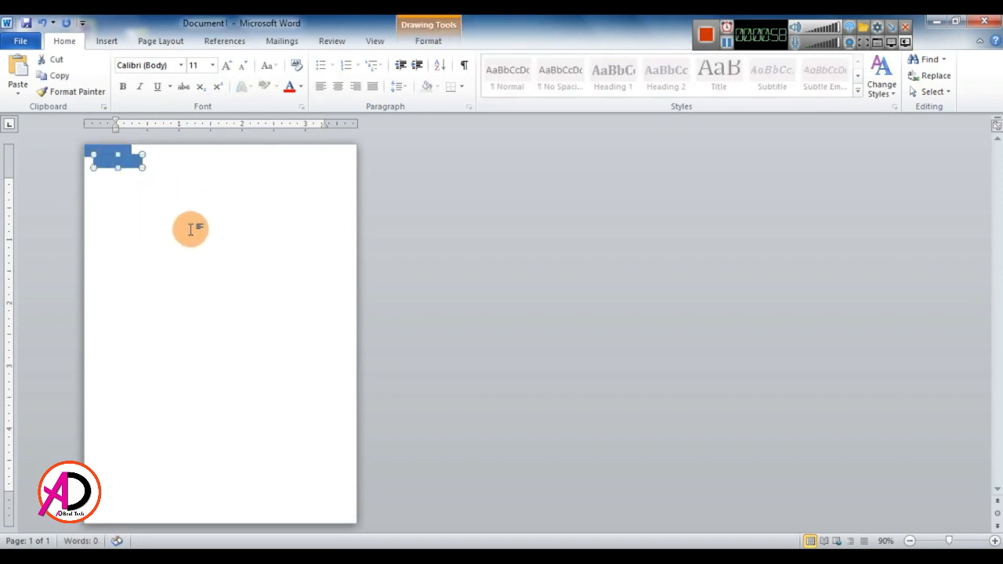
pyautogui.press('Up')
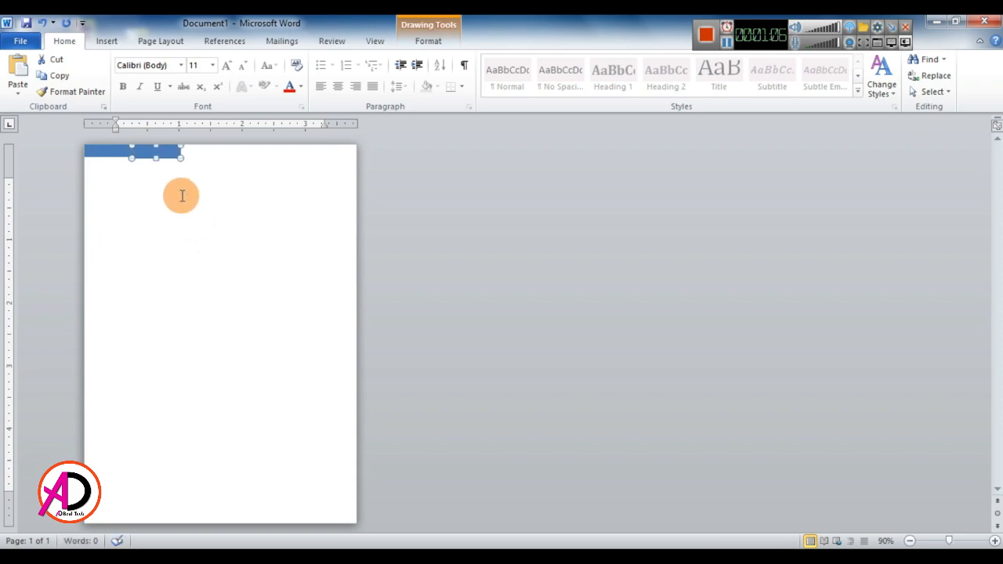
pyautogui.click(427, 41)
pyautogui.click(360, 62)
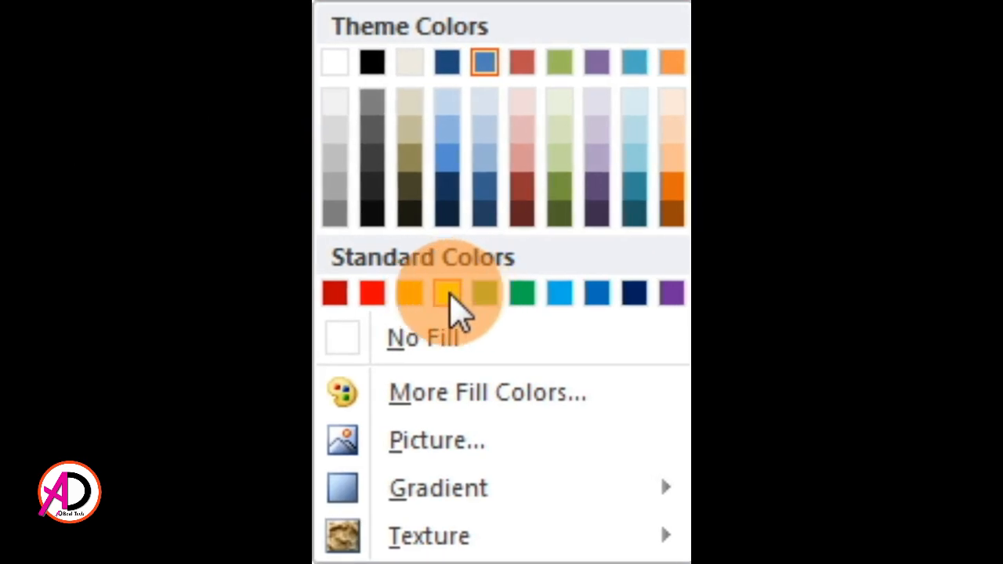
pyautogui.click(450, 296)
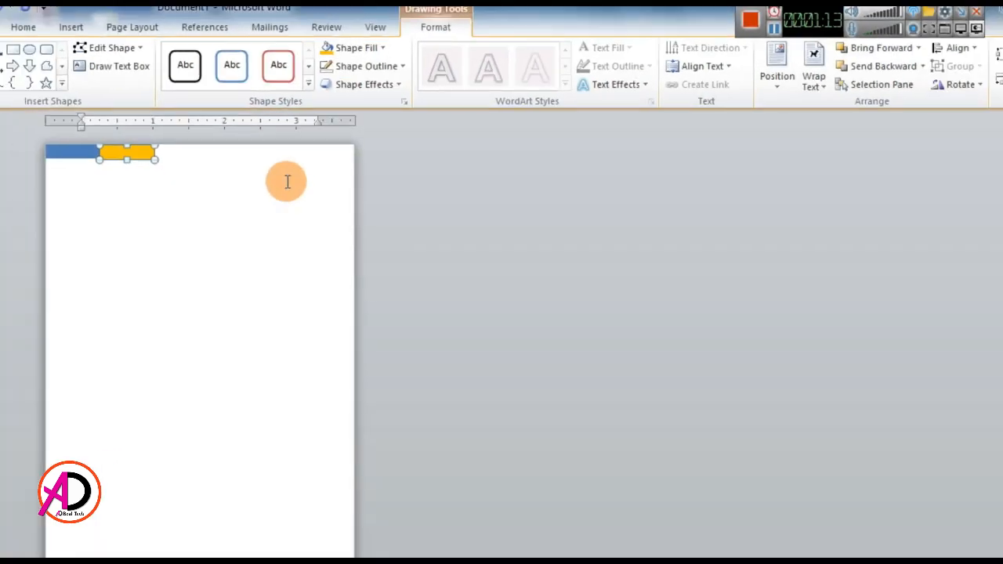
# Step: Add a green-filled duplicate of the orange rectangle flush against its right end
pyautogui.click(255, 180)
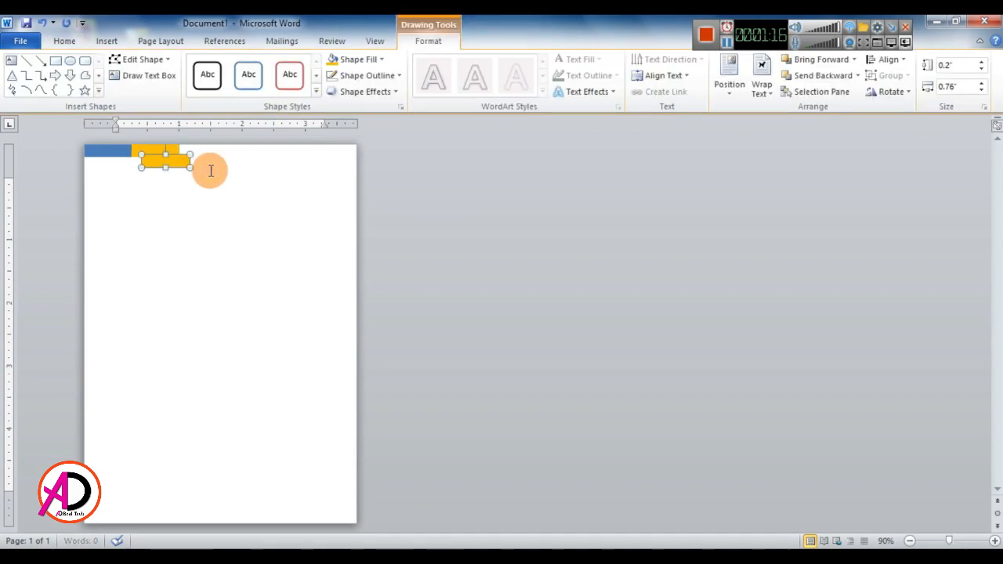
pyautogui.click(360, 60)
pyautogui.click(374, 166)
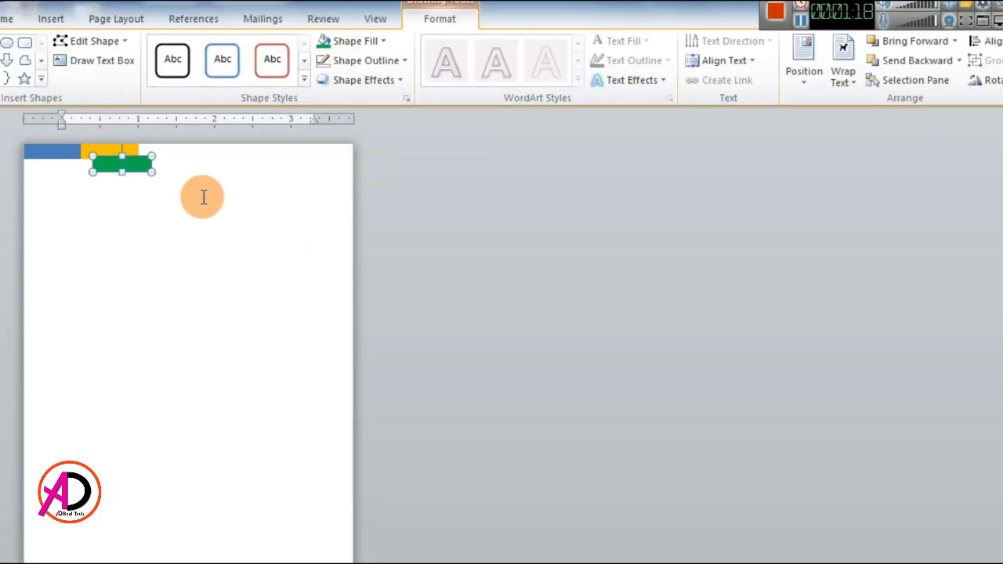
pyautogui.click(285, 186)
# Step: Place a duplicate of the green rectangle flush against its right end and fill it with standard Blue
pyautogui.moveTo(213, 155); pyautogui.dragTo(266, 154)
pyautogui.click(224, 157)
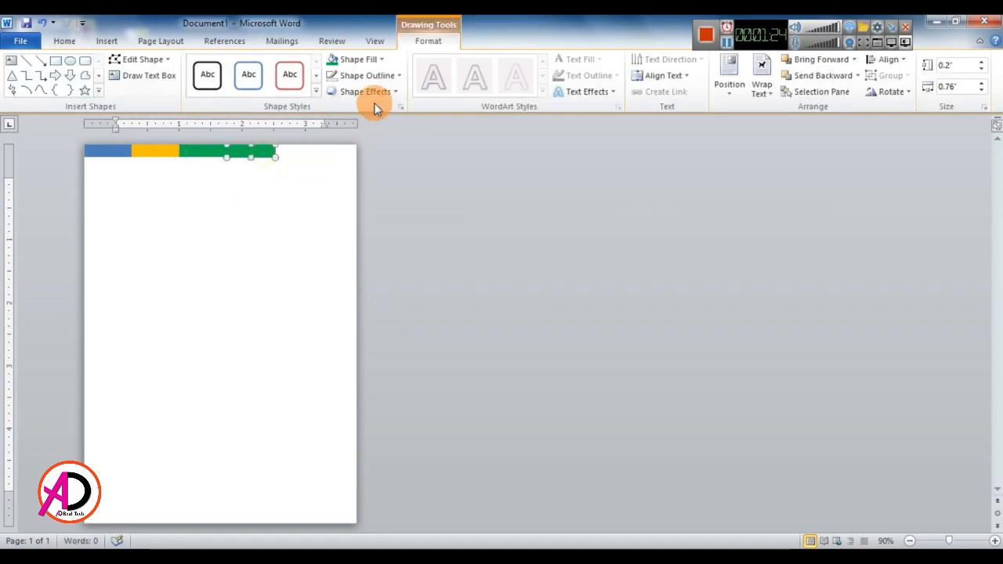
pyautogui.click(381, 60)
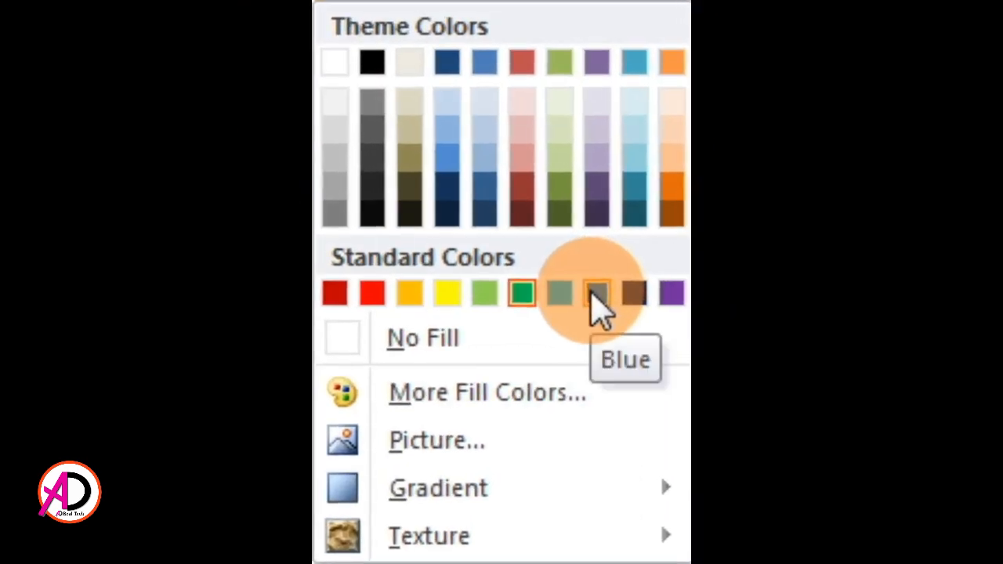
pyautogui.click(589, 287)
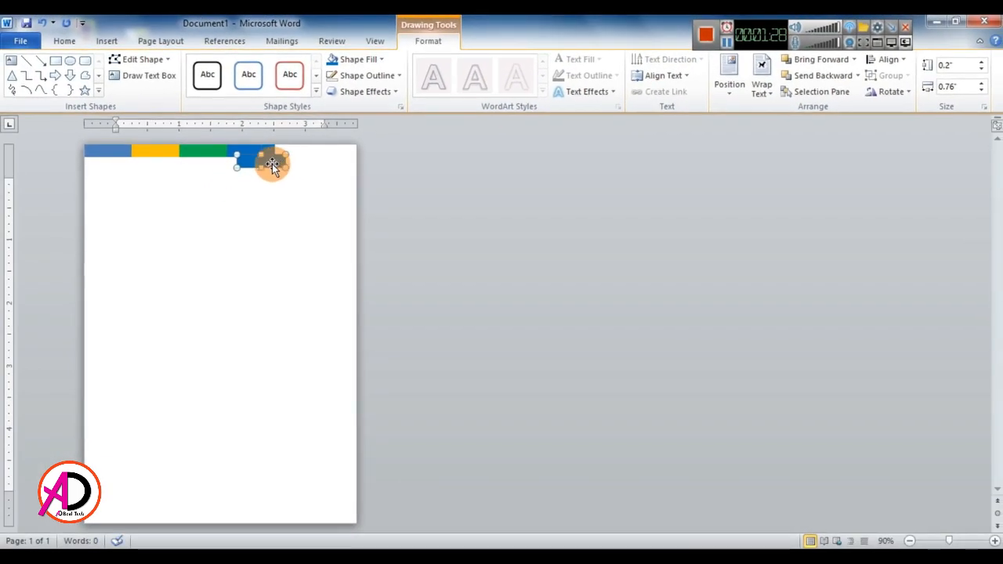
# Step: Place the duplicate of the last blue rectangle flush against its right end and fill it with purple
pyautogui.moveTo(273, 163); pyautogui.dragTo(310, 156)
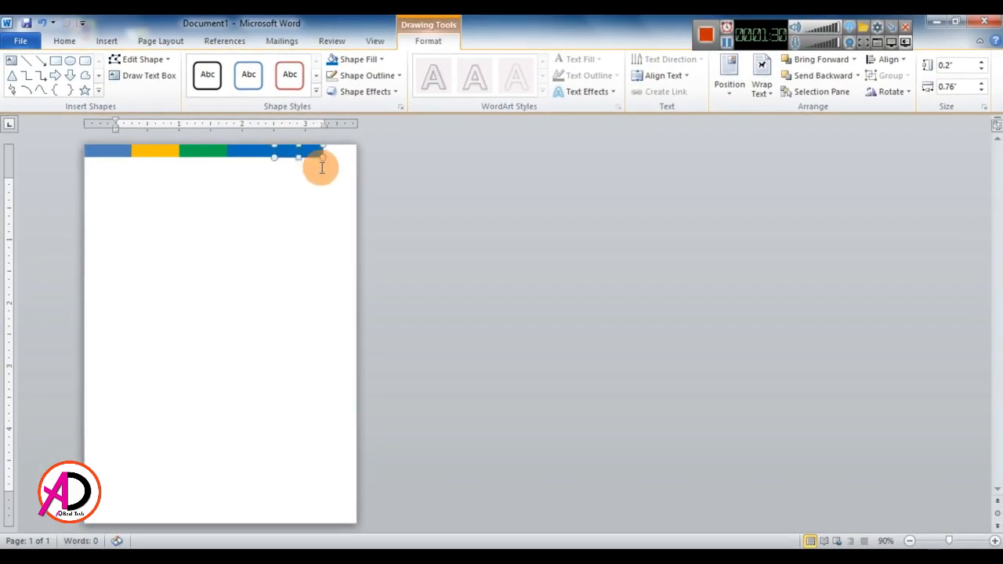
pyautogui.click(347, 59)
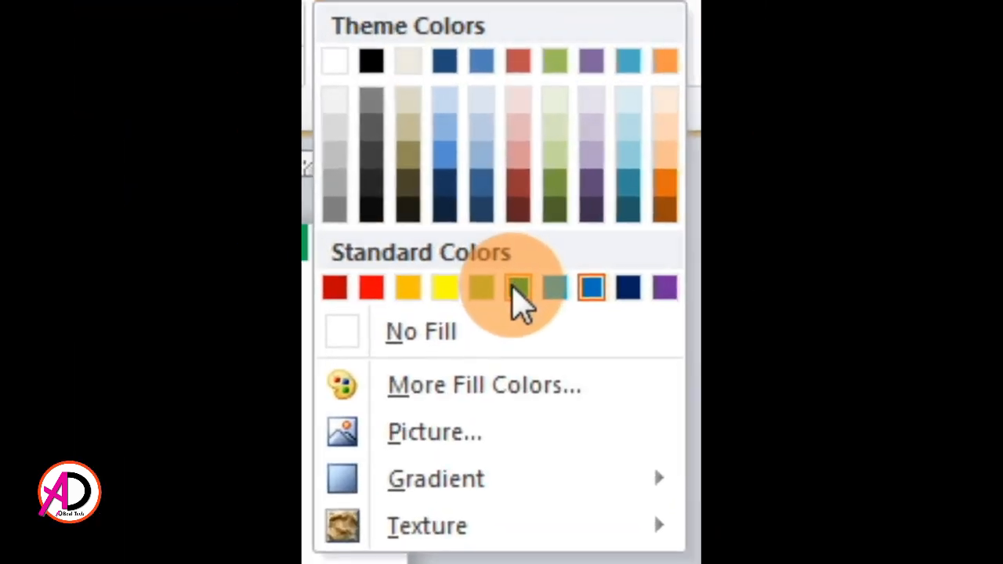
pyautogui.click(668, 291)
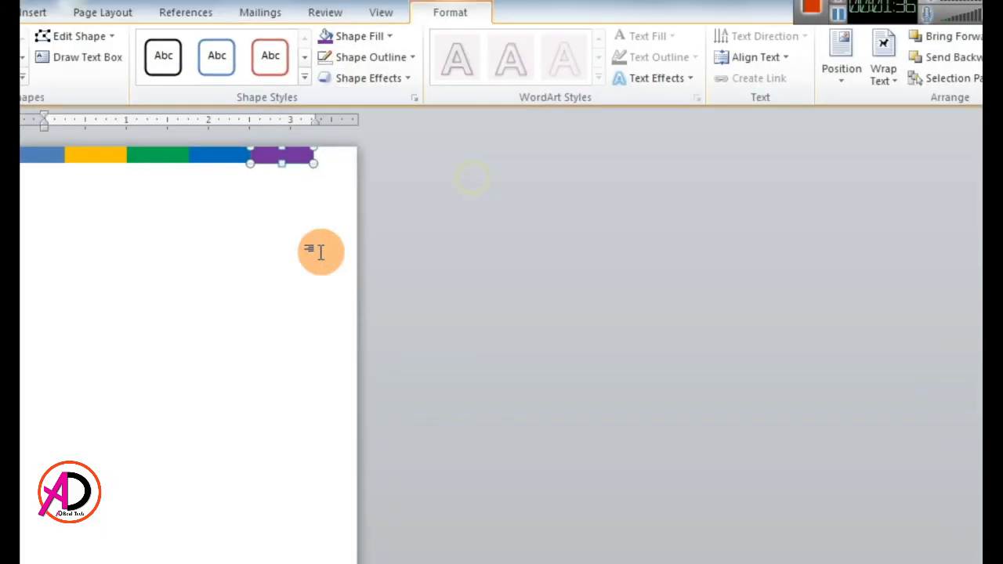
pyautogui.click(320, 252)
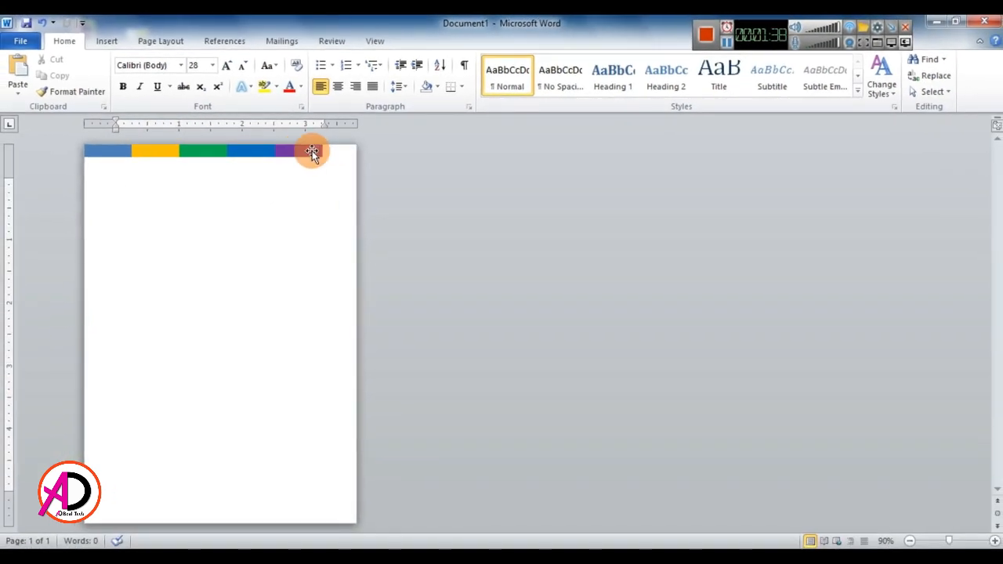
# Step: Draw a rounded rectangle about 1.44 inches high, round its ends fully and narrow it to about 0.37 inch wide
pyautogui.click(104, 45)
pyautogui.click(221, 88)
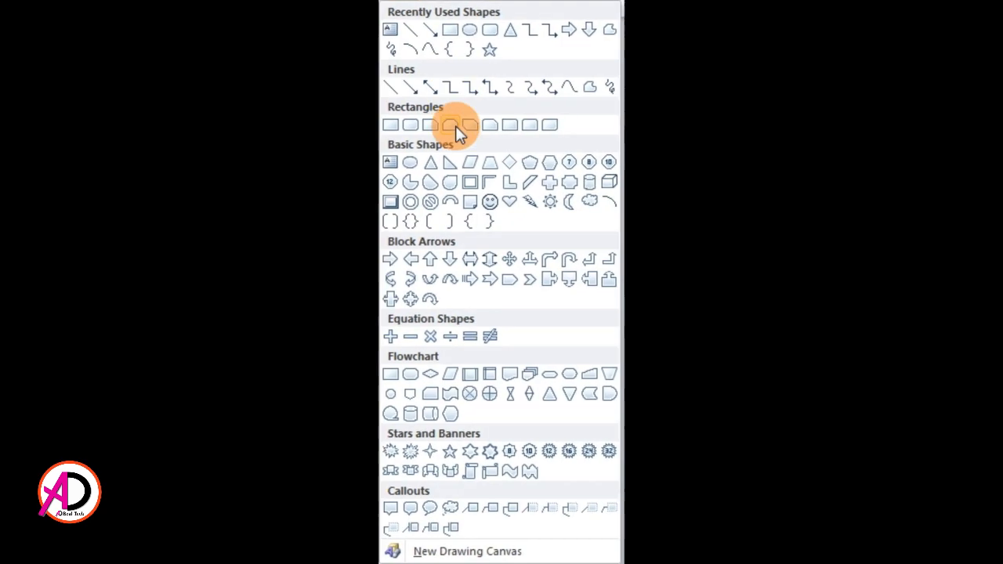
pyautogui.click(491, 31)
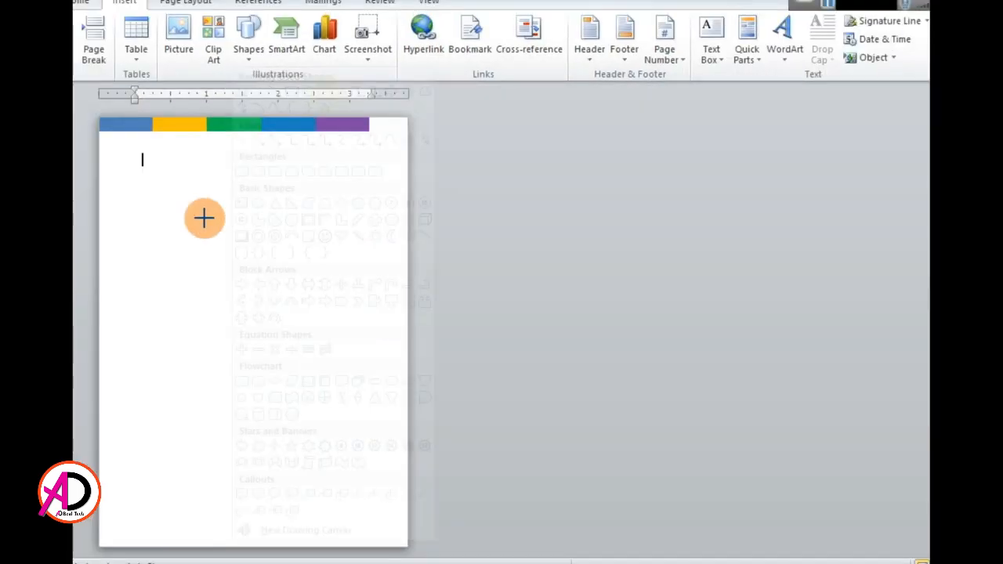
pyautogui.moveTo(204, 218); pyautogui.dragTo(279, 319)
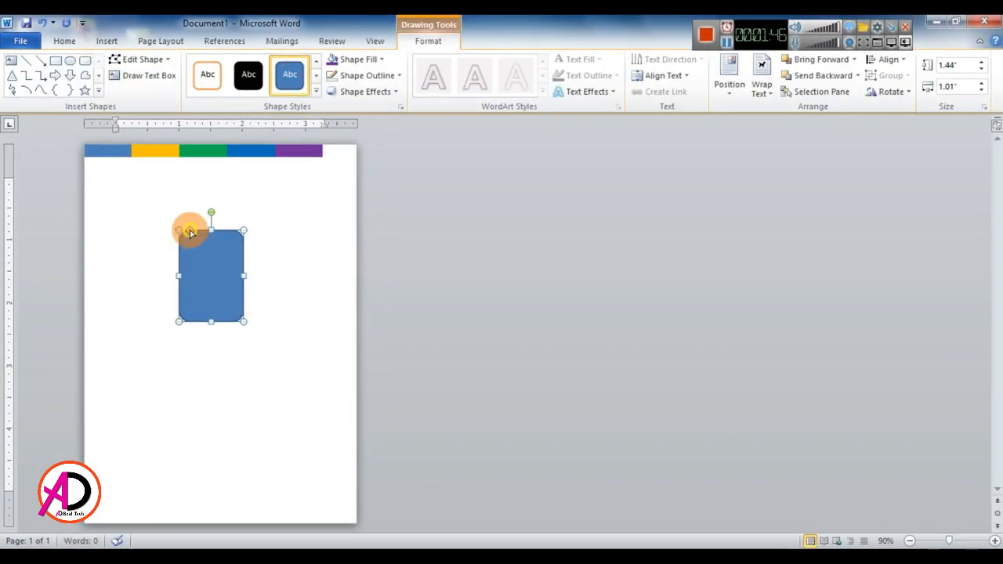
pyautogui.moveTo(189, 232); pyautogui.dragTo(203, 276)
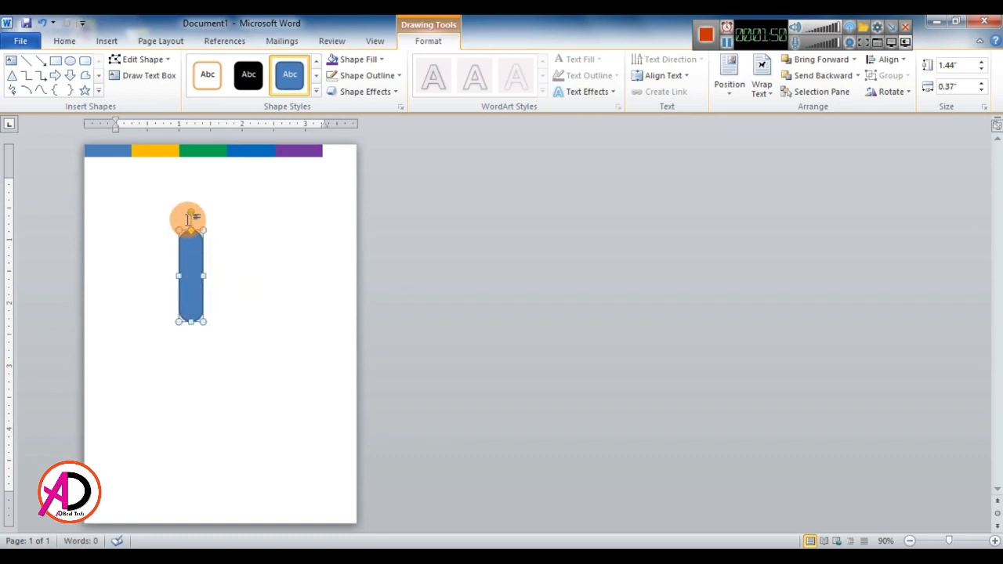
# Step: Tilt the rounded bar clockwise and place it in the page's upper-right corner, running off the upper edge
pyautogui.moveTo(191, 213); pyautogui.dragTo(346, 155)
pyautogui.moveTo(339, 235); pyautogui.dragTo(271, 296)
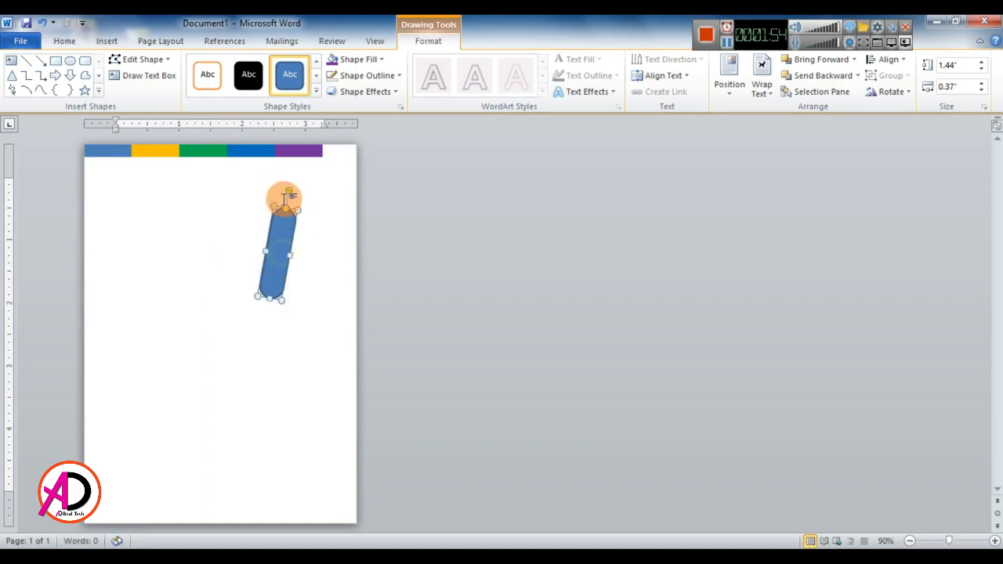
pyautogui.moveTo(296, 194); pyautogui.dragTo(331, 161)
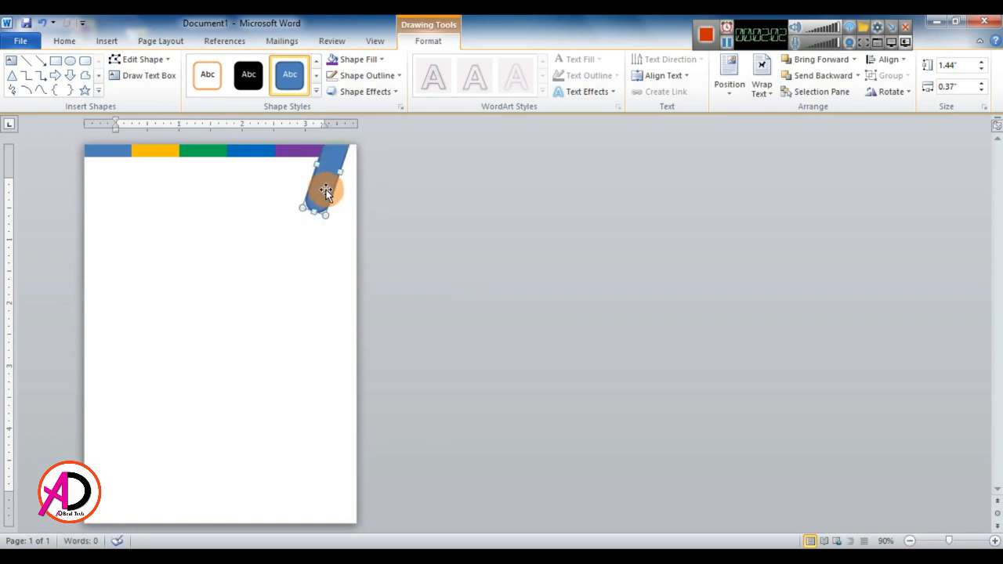
pyautogui.click(307, 271)
pyautogui.click(321, 196)
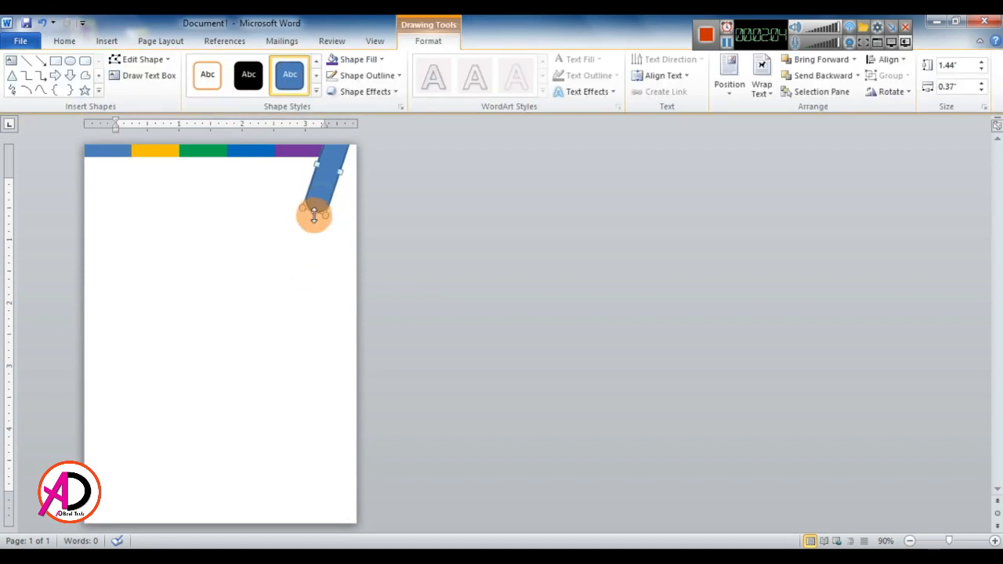
# Step: Place a duplicate of the tilted bar, about 1.08 inches high, to its right and remove the outline from both bars
pyautogui.moveTo(323, 205); pyautogui.dragTo(348, 203)
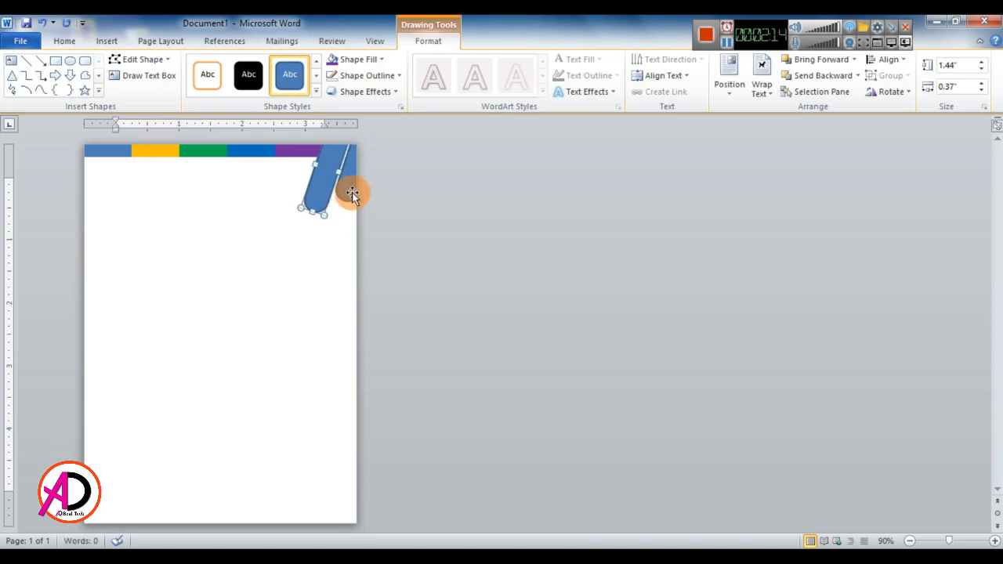
pyautogui.click(367, 76)
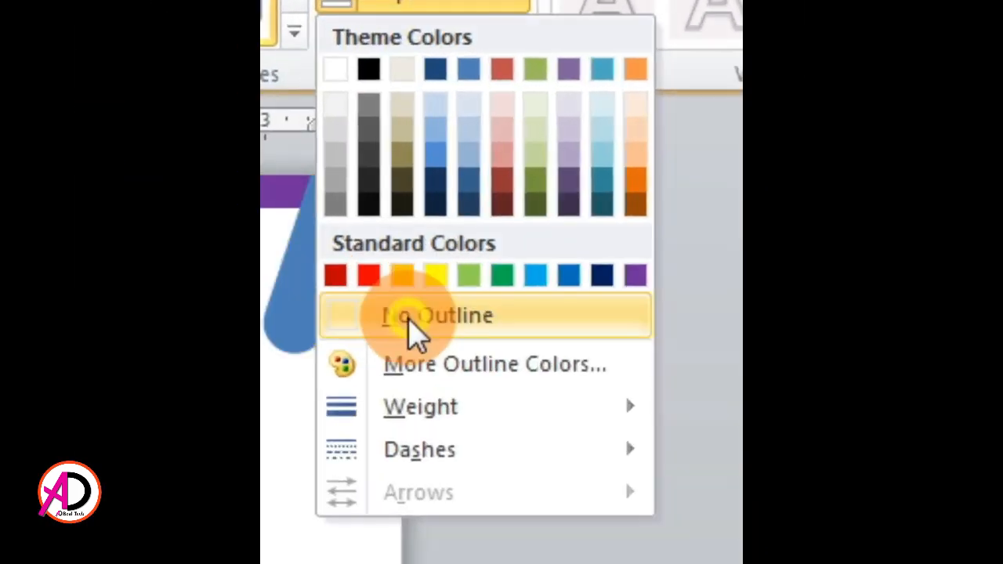
pyautogui.click(410, 318)
pyautogui.click(408, 4)
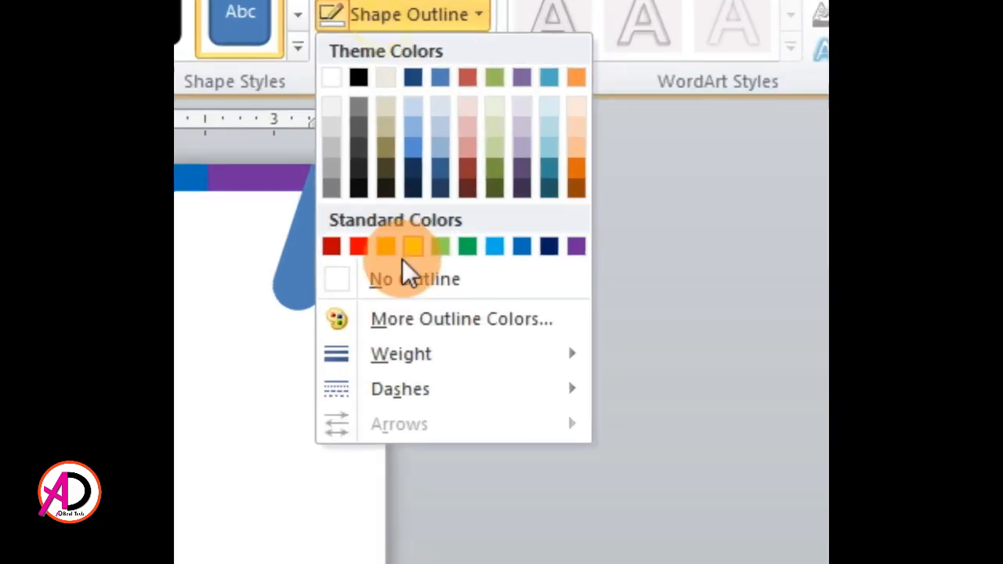
pyautogui.click(406, 277)
# Step: Give the longer tilted bar a solid standard Red fill with high transparency for a pale pink tint
pyautogui.click(305, 264)
pyautogui.rightClick(306, 257)
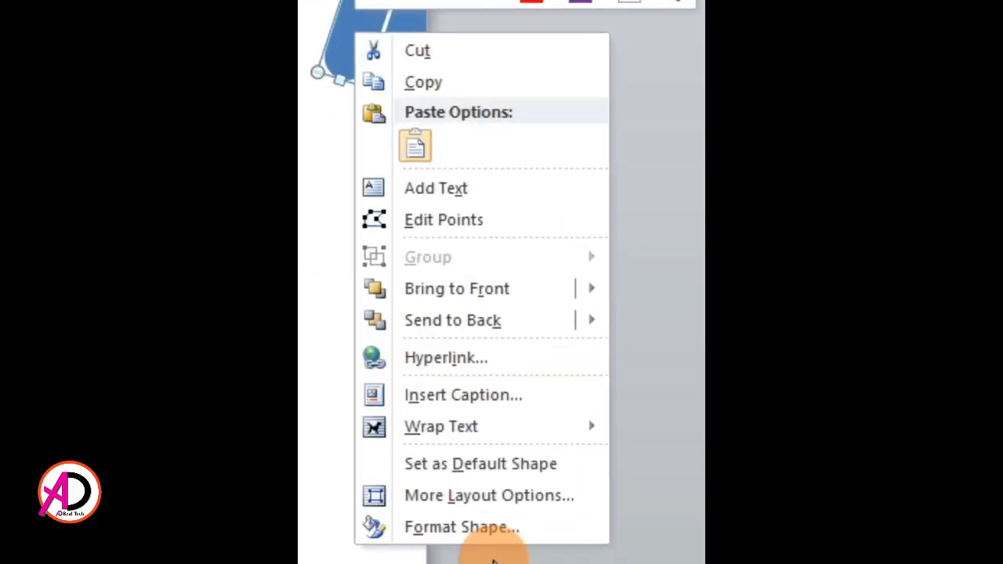
pyautogui.click(495, 531)
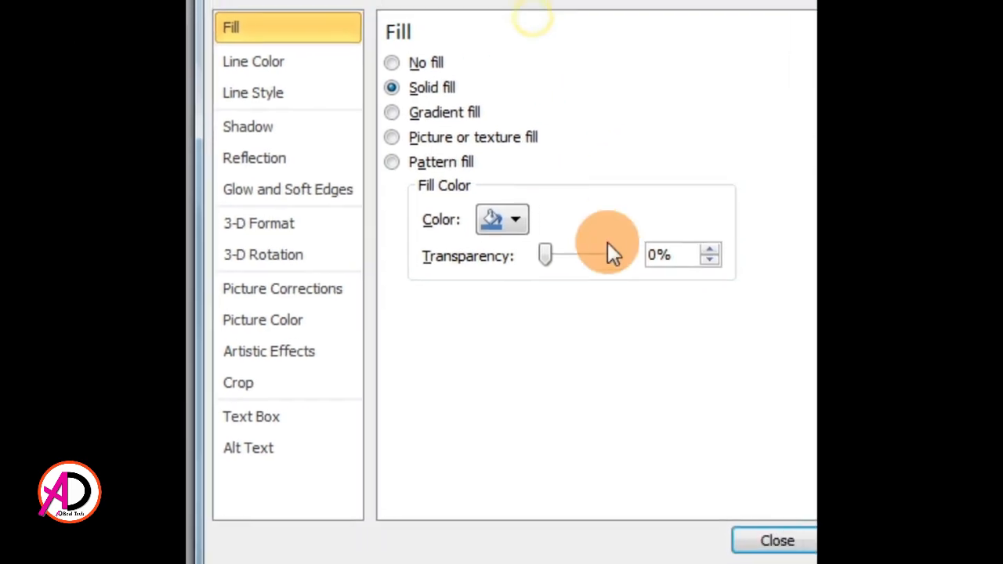
pyautogui.moveTo(556, 249); pyautogui.dragTo(584, 256)
pyautogui.click(497, 223)
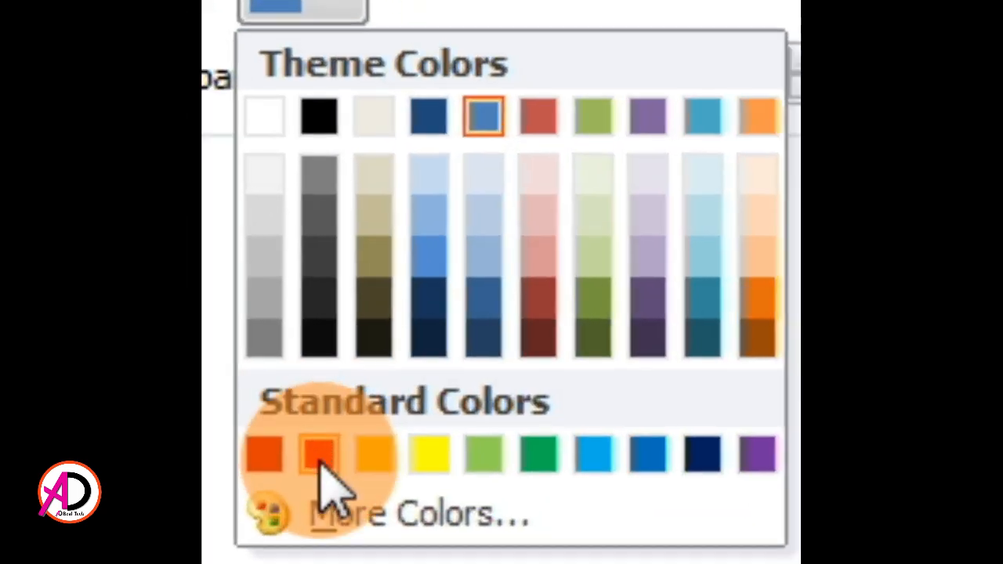
pyautogui.click(319, 455)
pyautogui.click(795, 540)
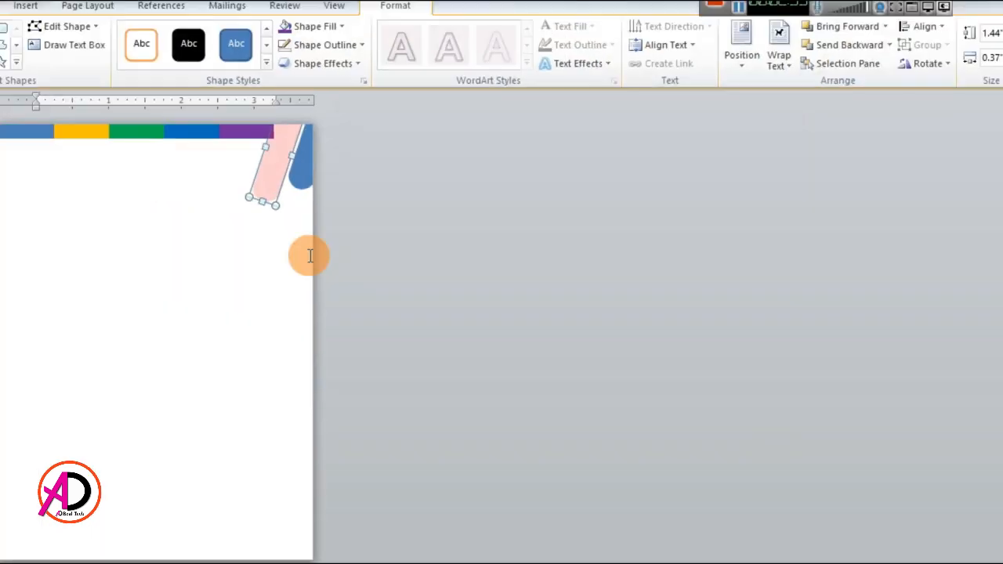
pyautogui.click(293, 243)
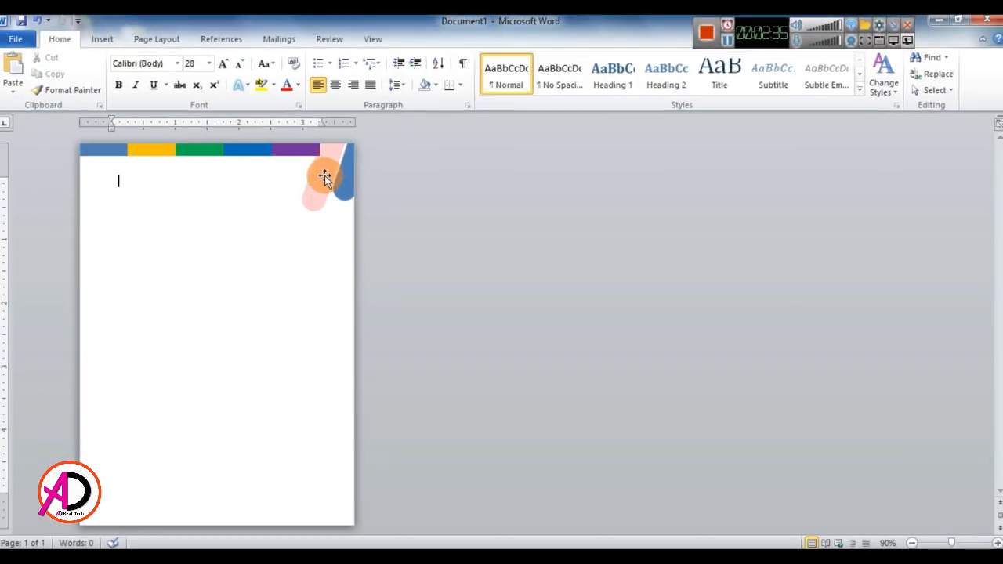
# Step: Send the purple rectangle of the strip backward relative to the pink bar
pyautogui.click(325, 179)
pyautogui.click(313, 275)
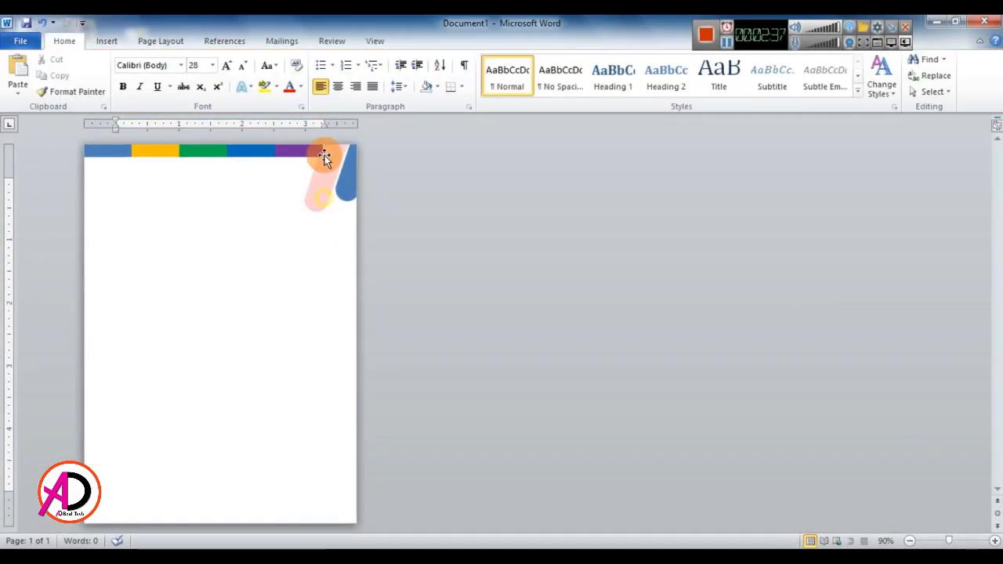
pyautogui.click(310, 150)
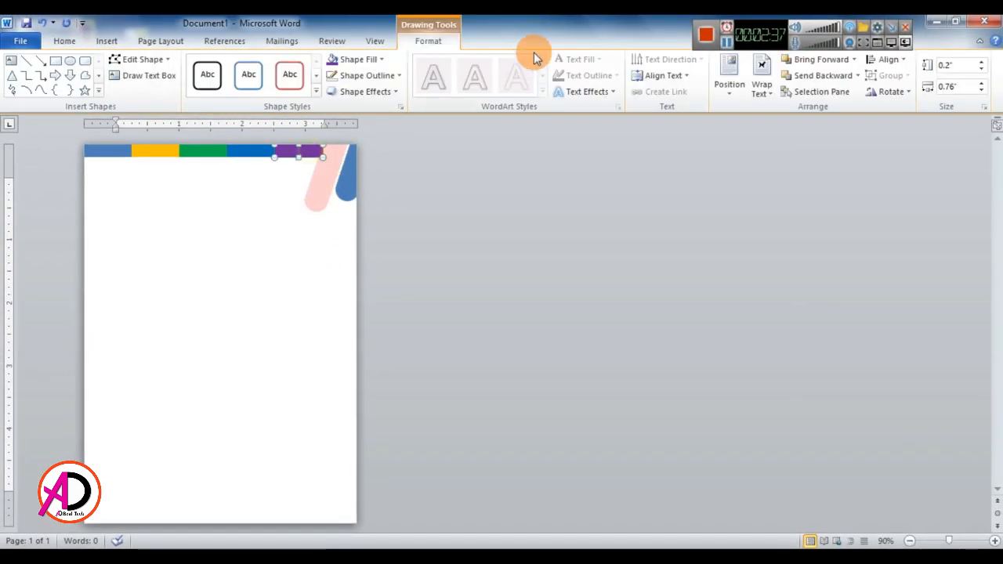
pyautogui.click(815, 78)
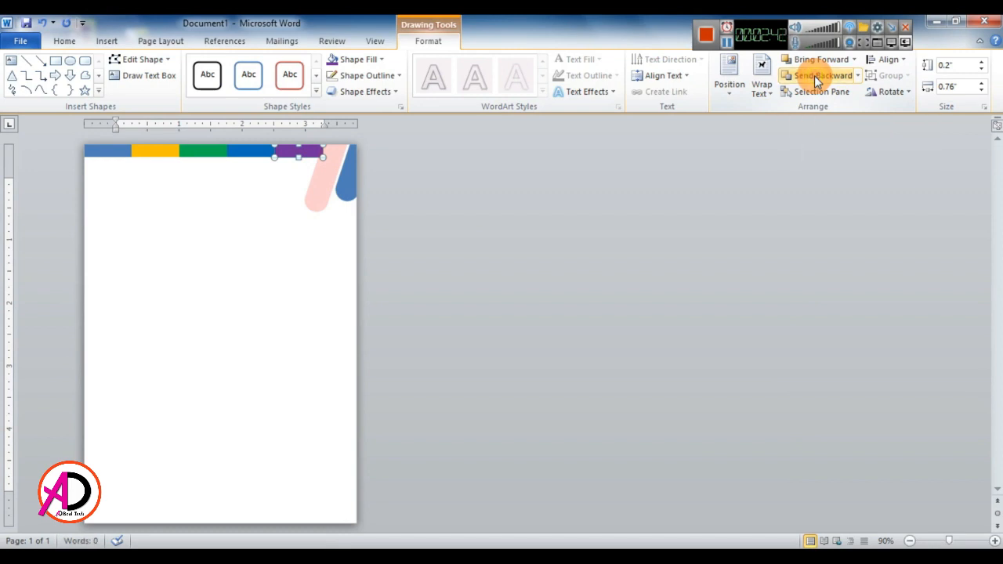
pyautogui.click(291, 196)
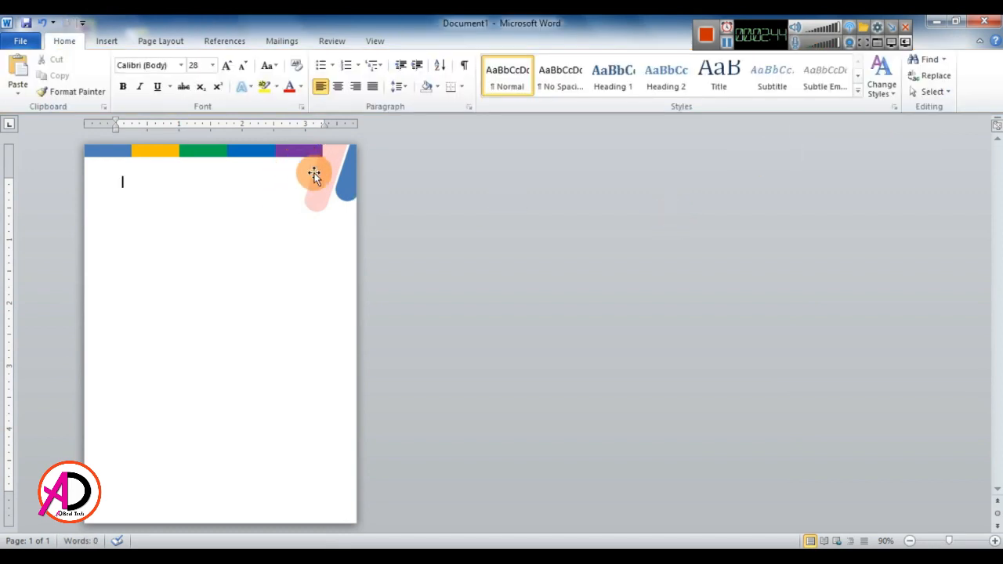
# Step: Bring the pink bar forward and narrow the purple rectangle to about 0.64 inch from its right end
pyautogui.click(323, 173)
pyautogui.click(813, 61)
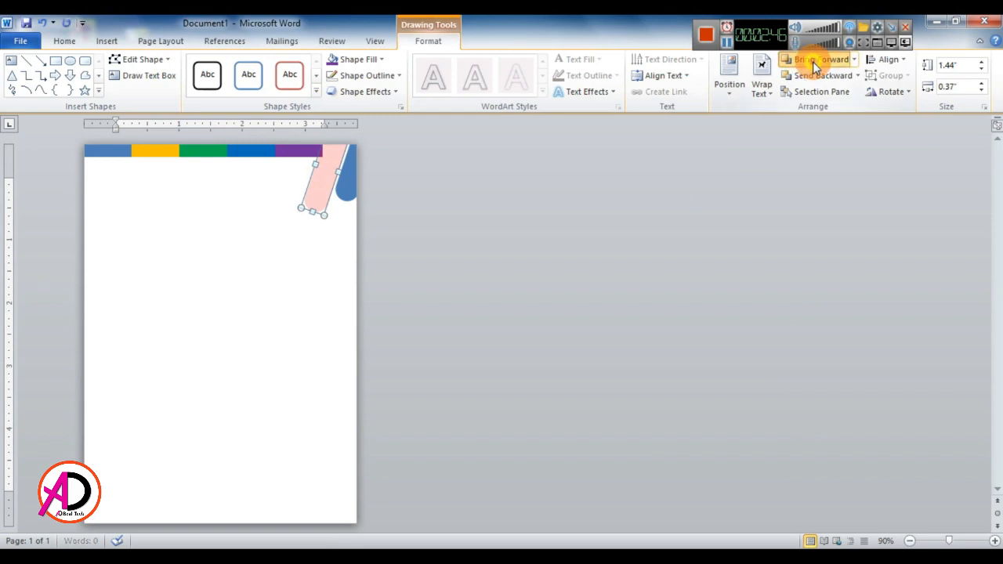
pyautogui.click(813, 61)
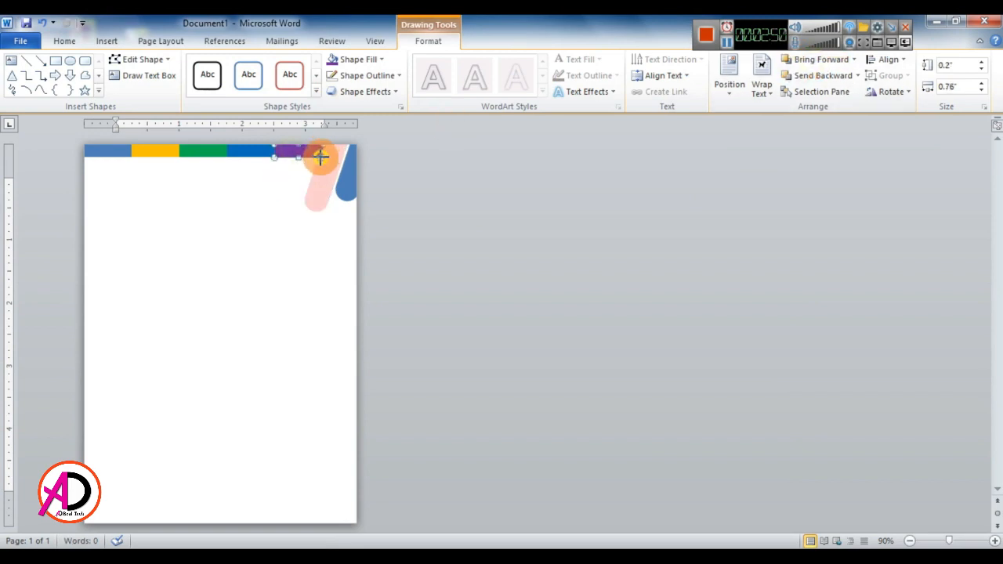
pyautogui.click(280, 181)
# Step: Fill the remaining blue tilted bar with standard Yellow at 82% transparency
pyautogui.click(347, 195)
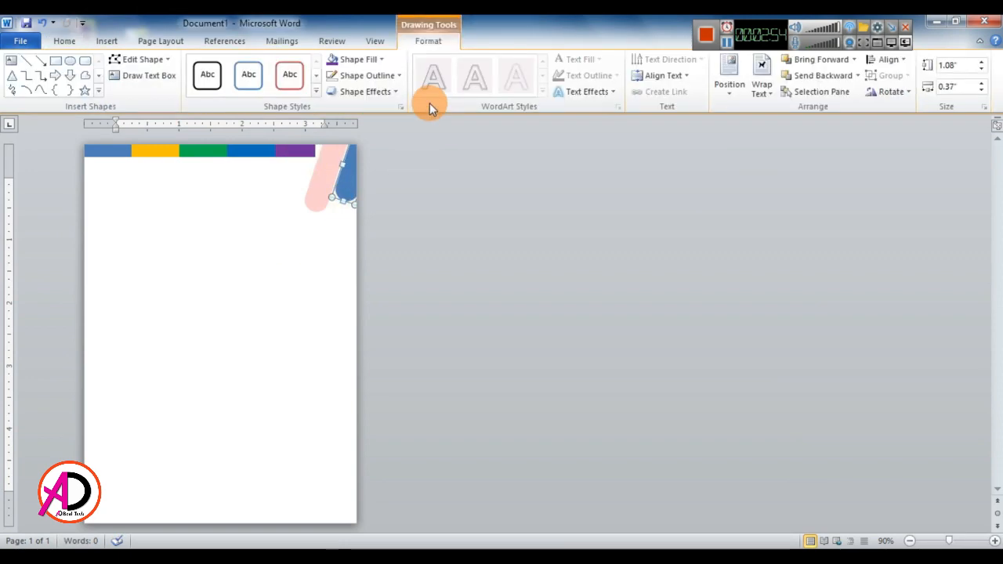
pyautogui.rightClick(342, 175)
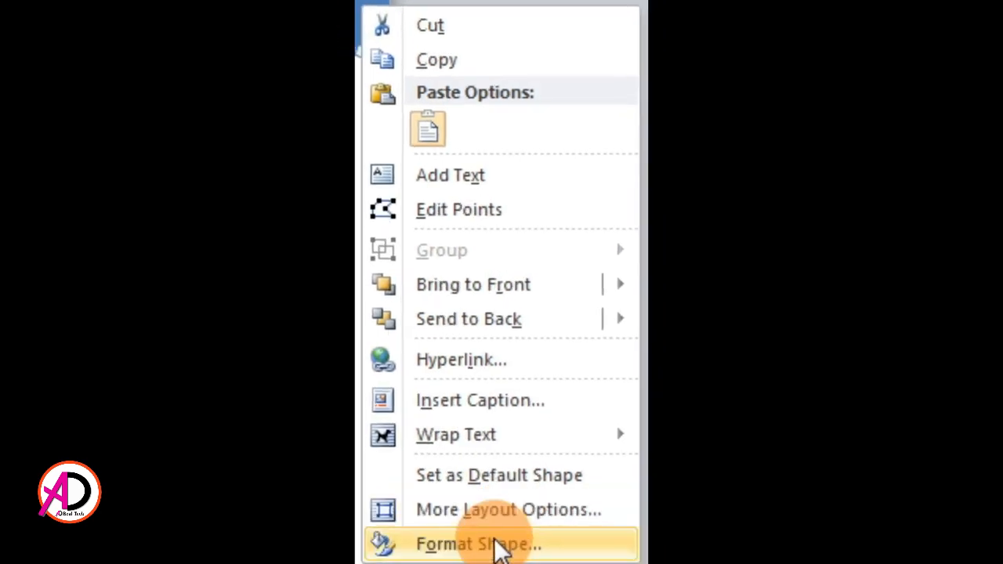
pyautogui.click(487, 524)
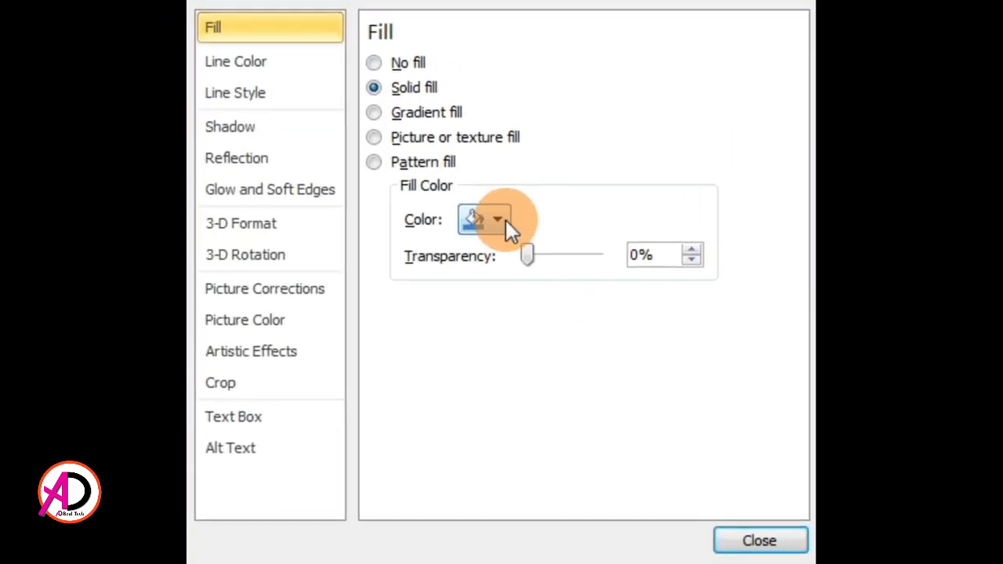
pyautogui.click(506, 221)
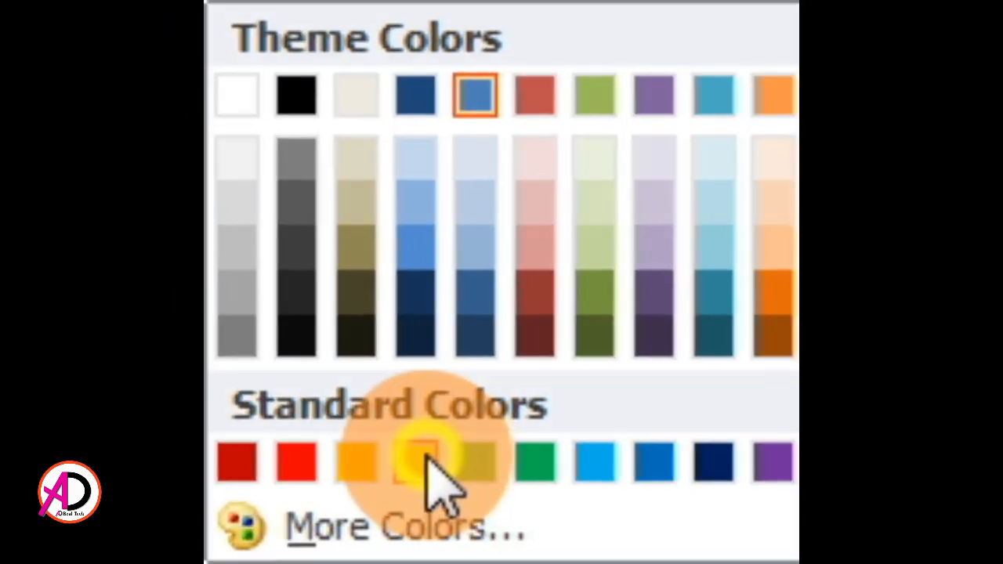
pyautogui.click(423, 464)
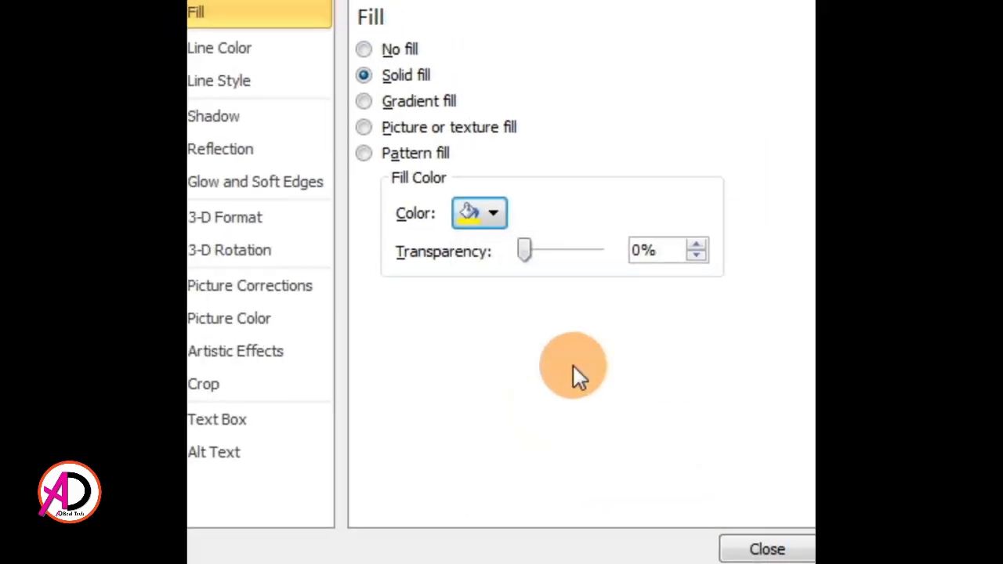
pyautogui.moveTo(546, 264); pyautogui.dragTo(590, 262)
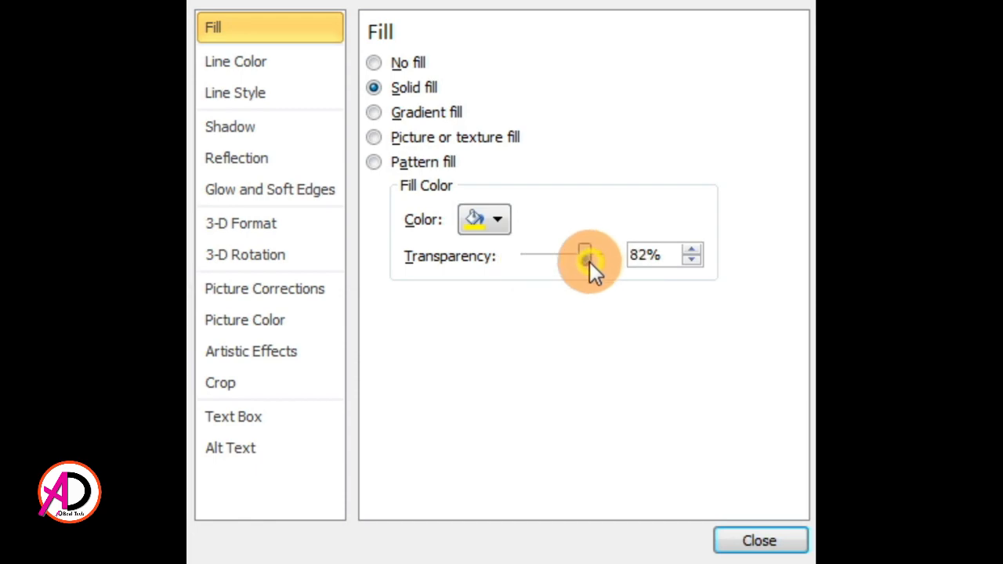
# Step: Change the yellow bar's fill to a dark theme orange and lower its transparency slightly below 82%
pyautogui.click(502, 220)
pyautogui.click(513, 412)
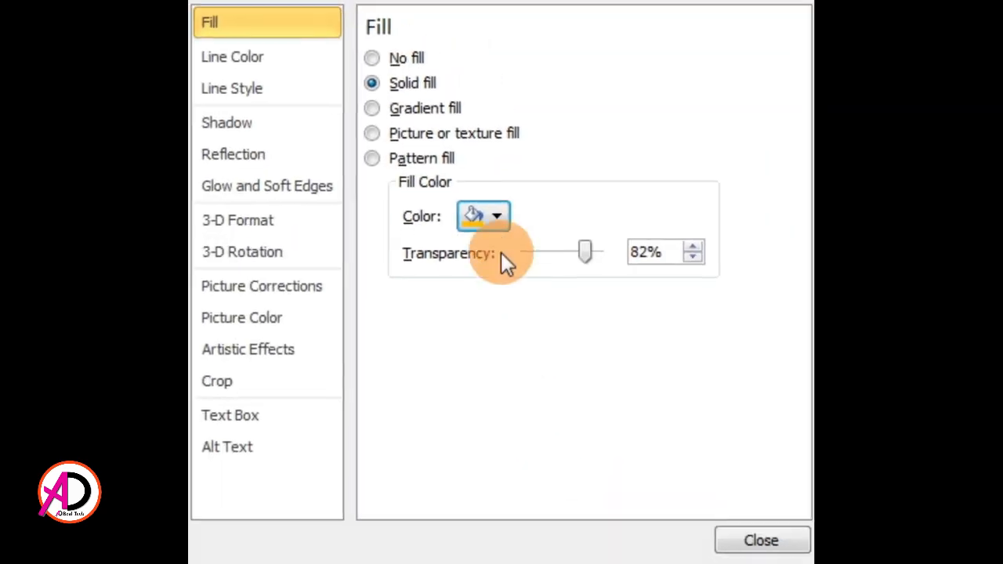
pyautogui.click(471, 182)
pyautogui.click(685, 349)
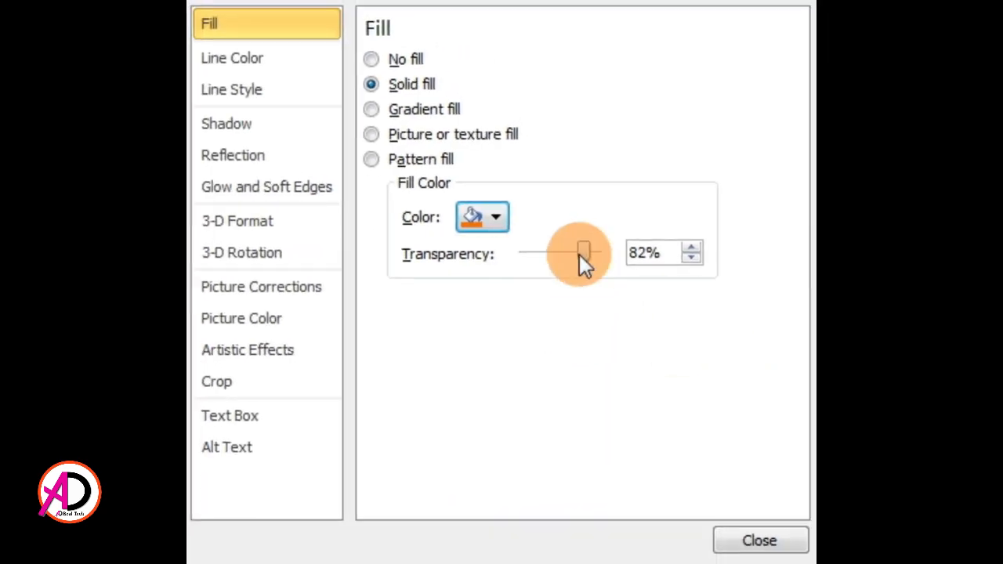
pyautogui.moveTo(583, 243); pyautogui.dragTo(571, 244)
pyautogui.click(755, 541)
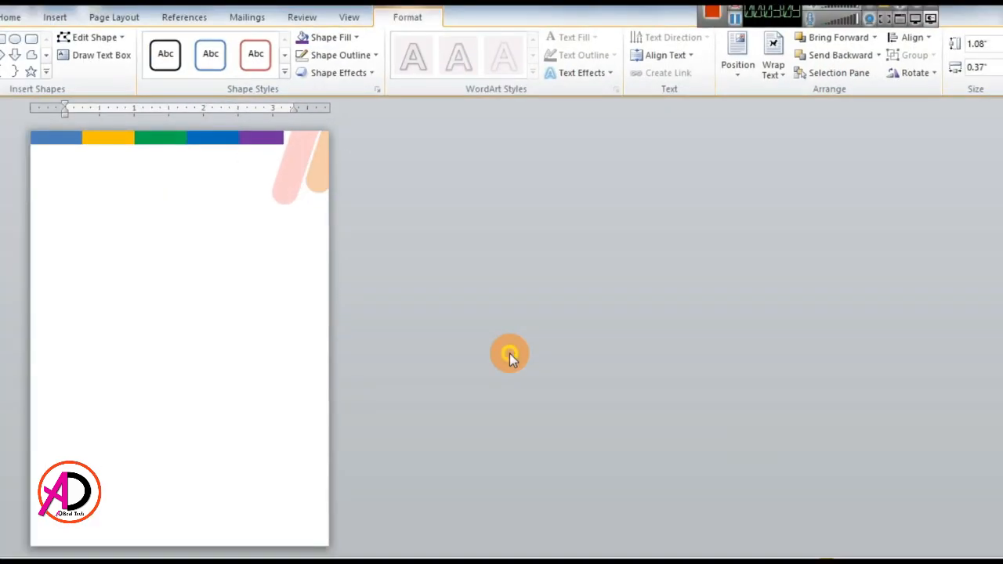
pyautogui.click(258, 262)
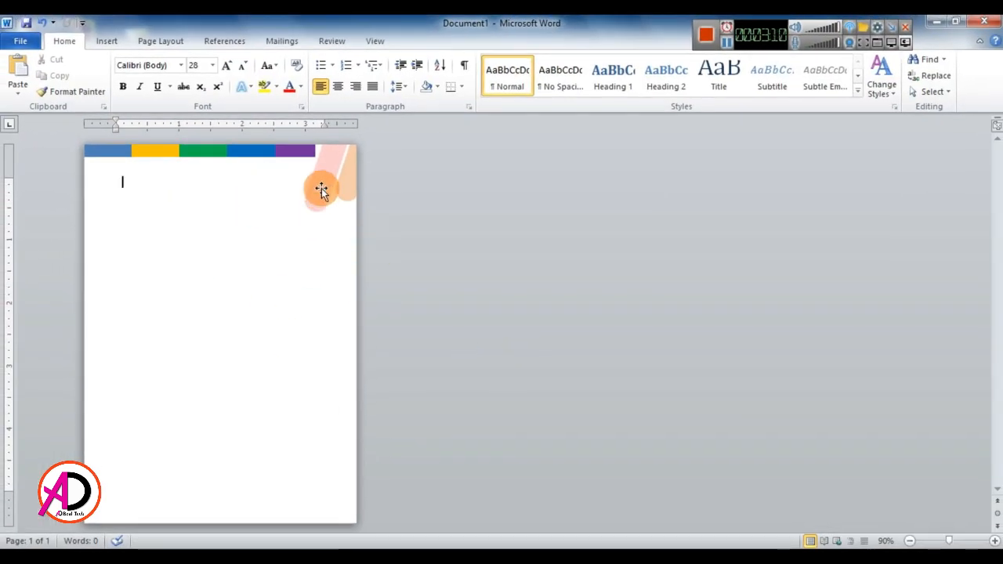
# Step: Move the pink and orange bars up so that only their rounded lower ends remain on the page
pyautogui.moveTo(322, 187); pyautogui.dragTo(326, 154)
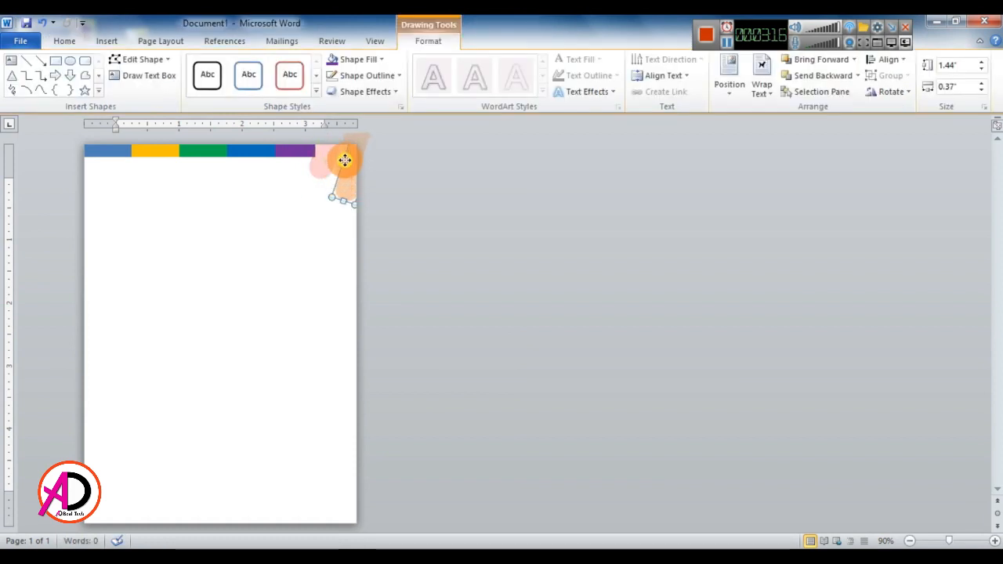
pyautogui.moveTo(342, 202); pyautogui.dragTo(344, 178)
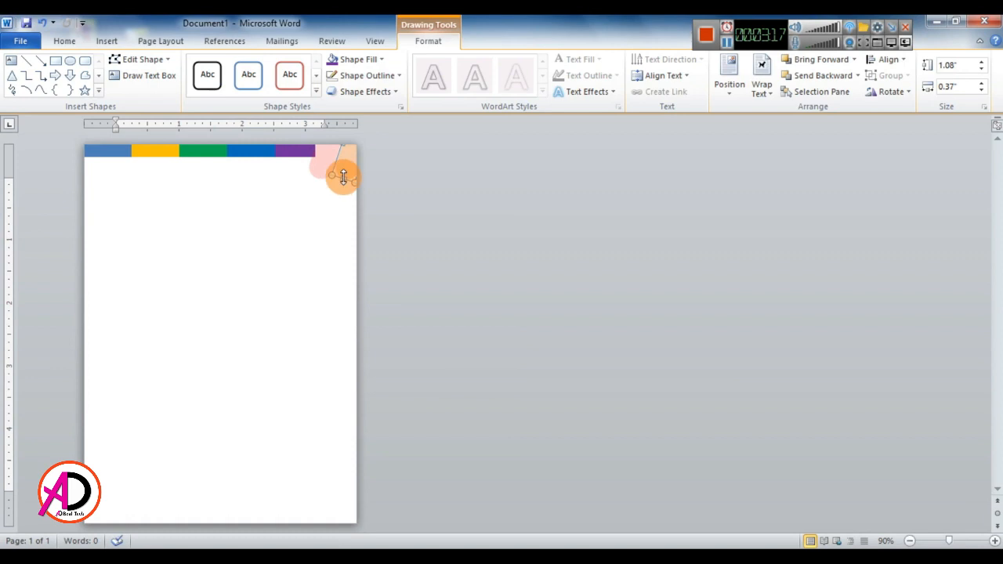
pyautogui.click(329, 235)
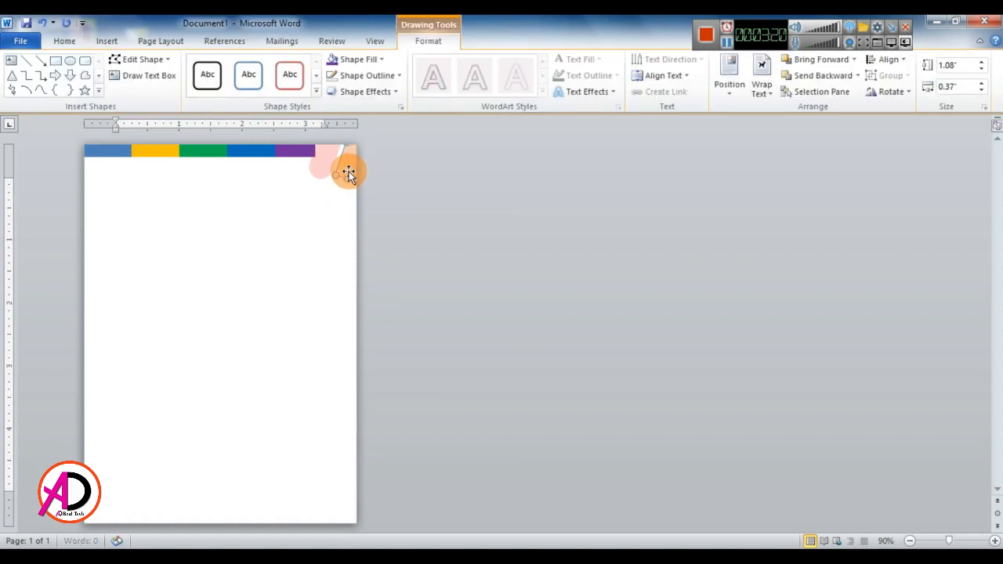
# Step: Narrow the orange bar to about 0.26 inch and reposition it in the page corner with a small gap beside the pink bar
pyautogui.moveTo(344, 161); pyautogui.dragTo(317, 245)
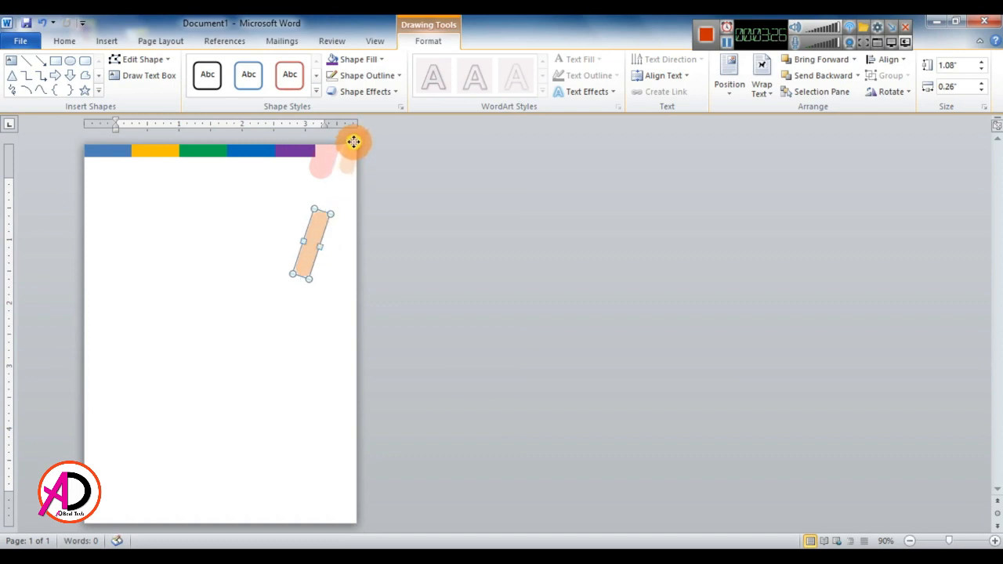
pyautogui.moveTo(354, 142); pyautogui.dragTo(369, 158)
pyautogui.click(335, 224)
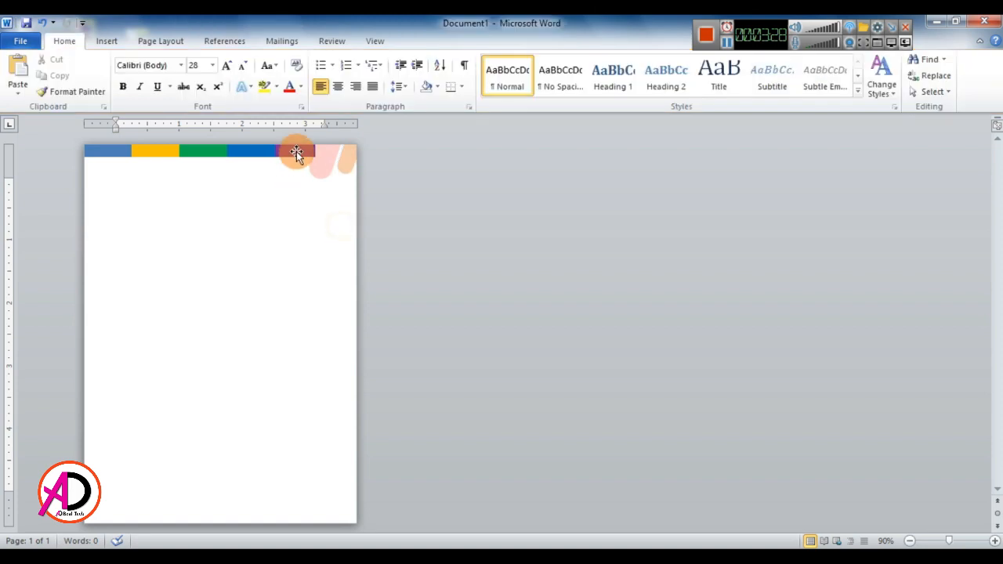
# Step: Narrow the purple rectangle slightly from its right end so it stops at the pink bar's edge
pyautogui.click(298, 153)
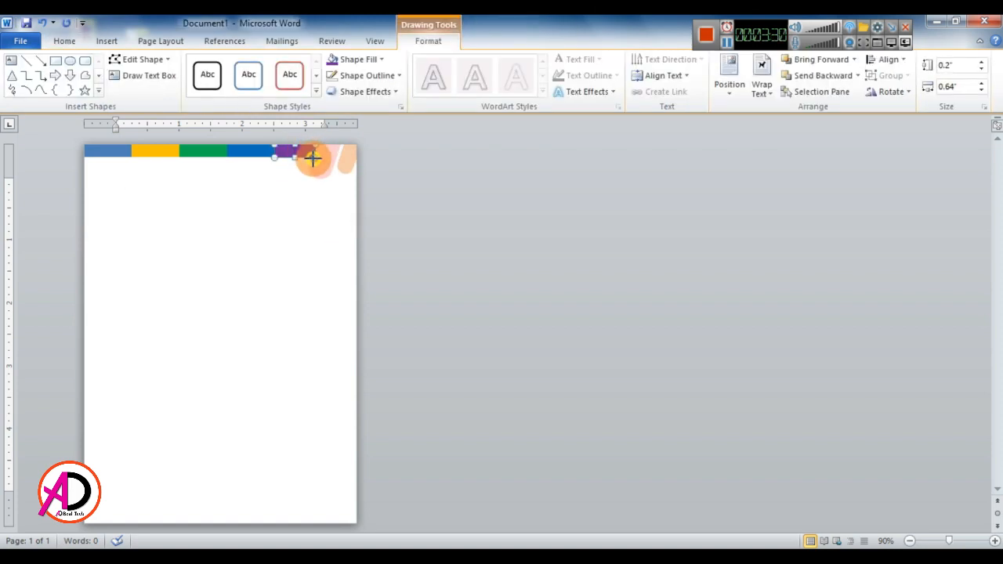
pyautogui.click(301, 185)
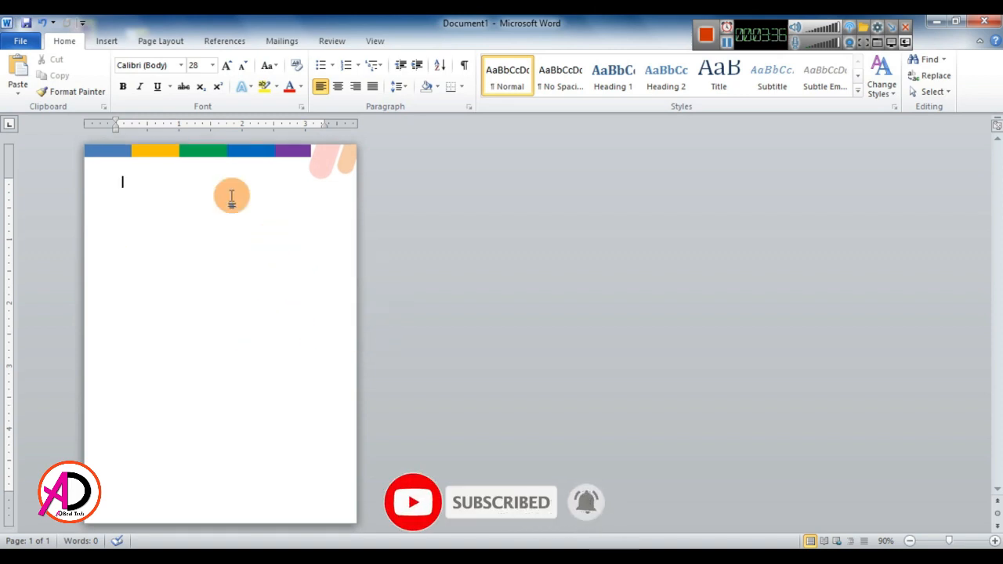
# Step: Insert WordArt in the first blue-outlined style, move it below the top of the page, and replace its text with GLOBAL TOUCH
pyautogui.click(107, 41)
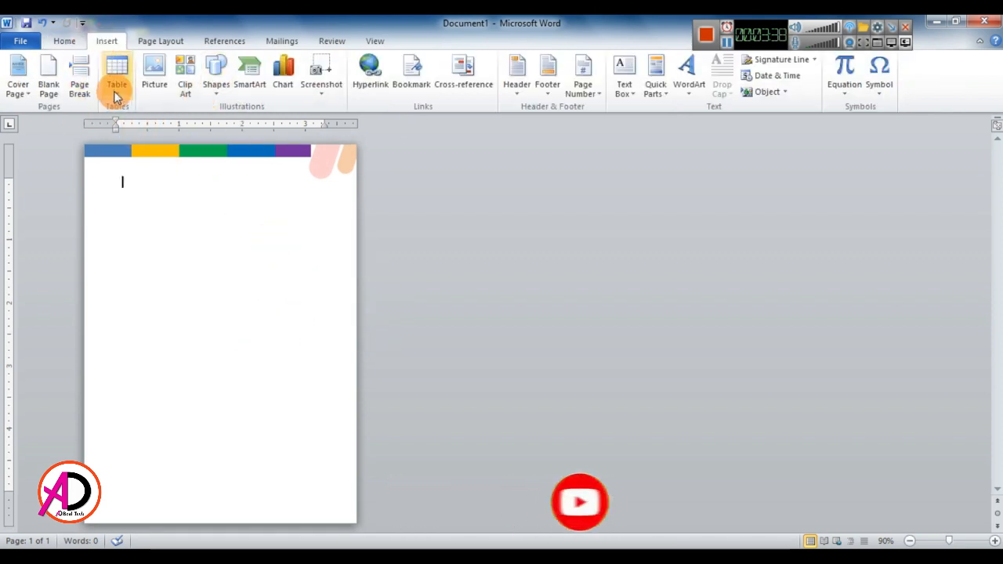
pyautogui.click(691, 89)
pyautogui.click(696, 125)
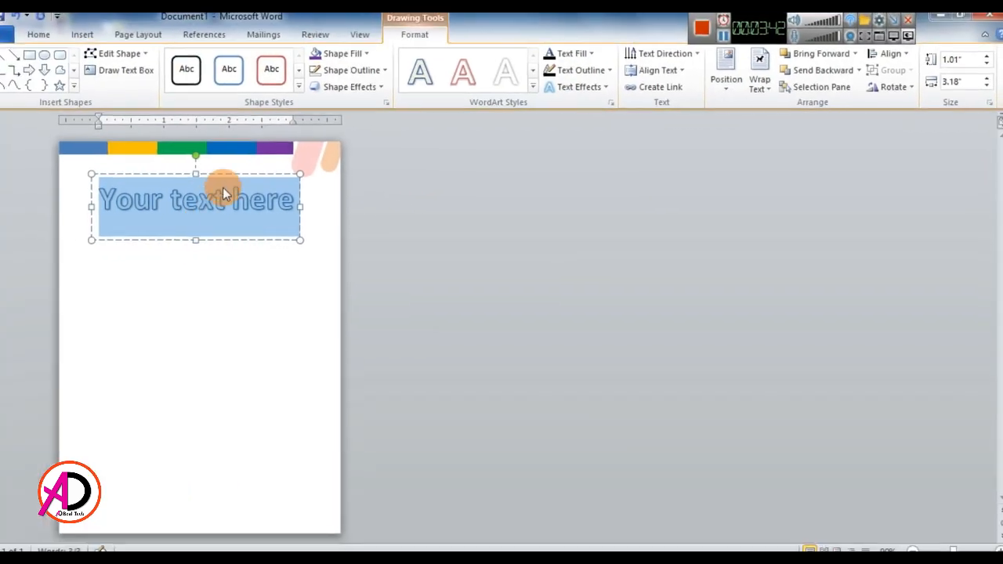
pyautogui.moveTo(219, 180); pyautogui.dragTo(220, 247)
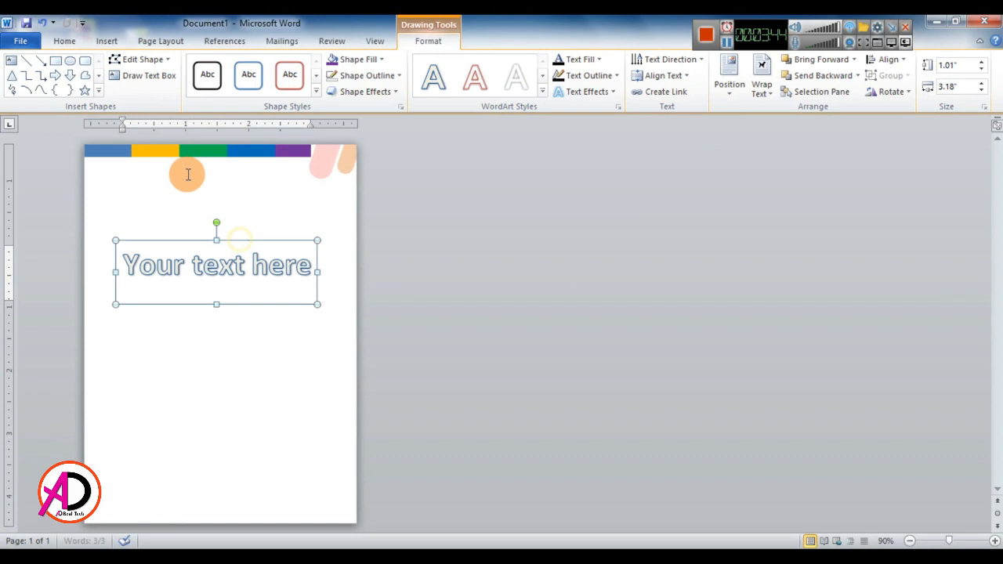
pyautogui.tripleClick(193, 266)
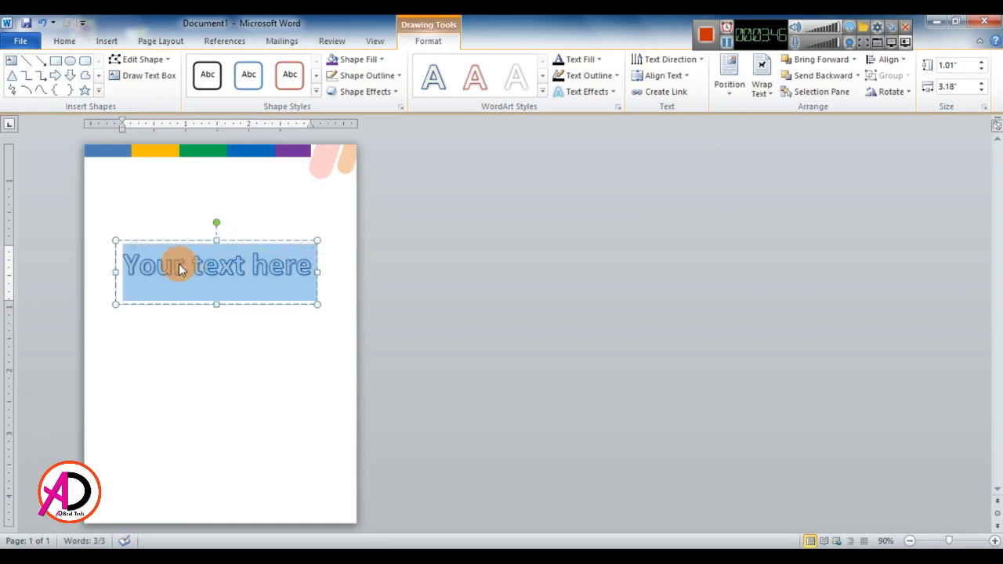
pyautogui.write('G')
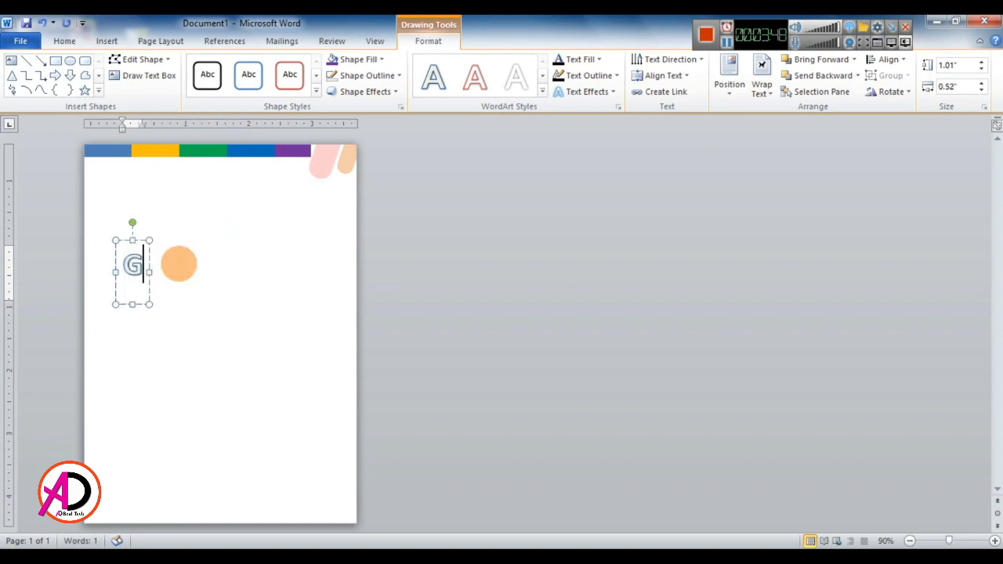
pyautogui.write('LOBAL TO')
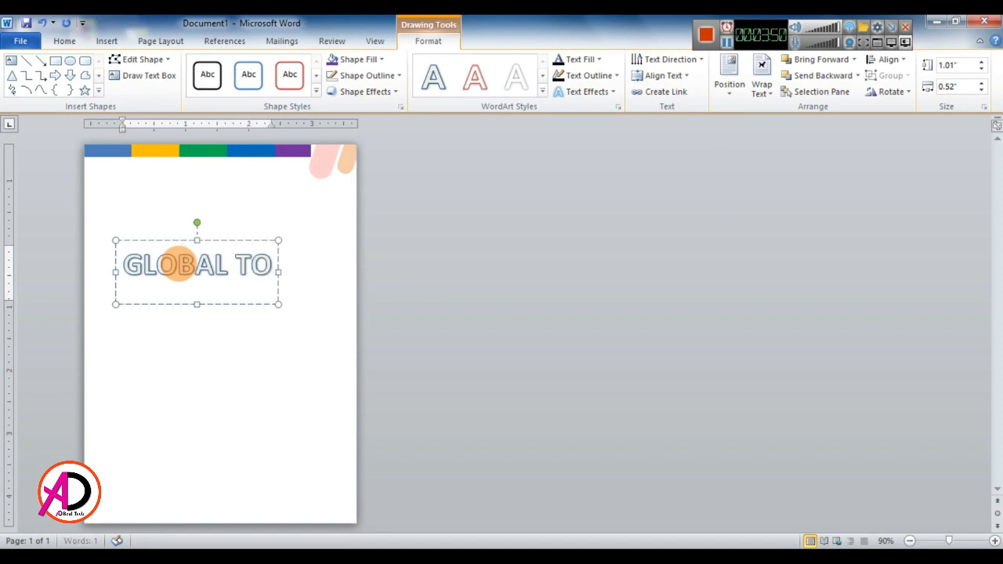
pyautogui.write('UCH')
# Step: Reduce the font size of the whole GLOBAL TOUCH title to 22 pt
pyautogui.hotkey('ctrl', 'a')
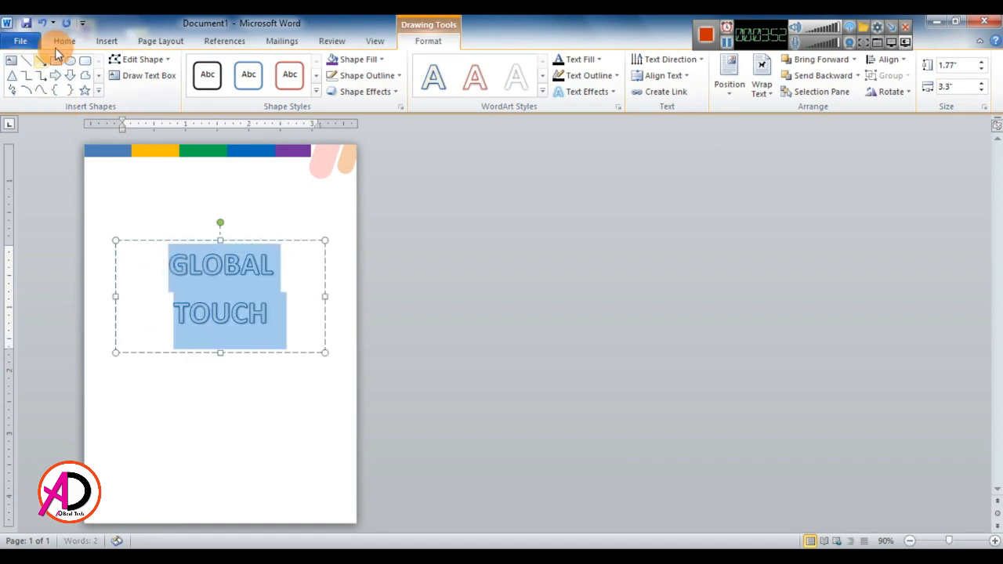
pyautogui.click(64, 41)
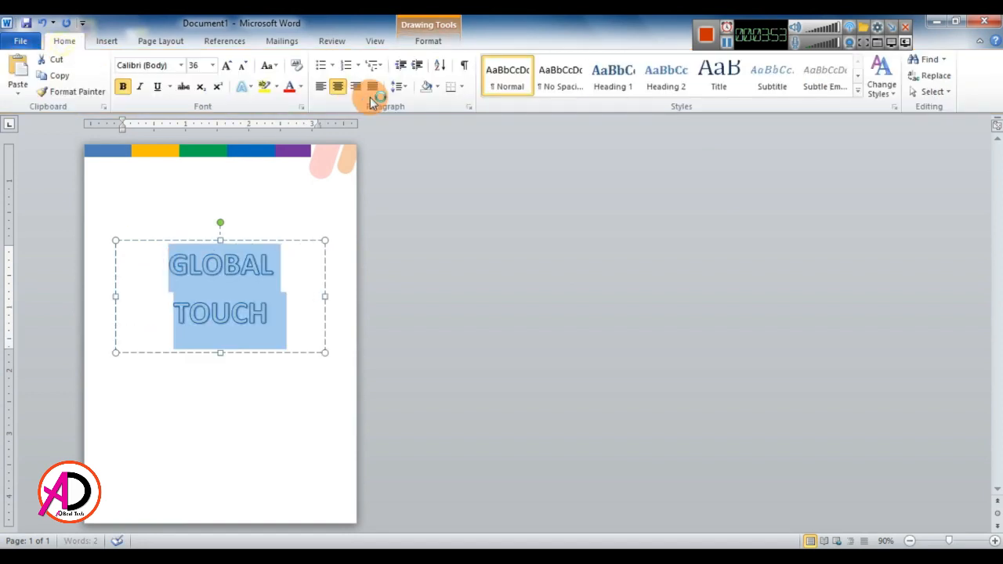
pyautogui.click(242, 66)
pyautogui.click(243, 66)
pyautogui.click(242, 68)
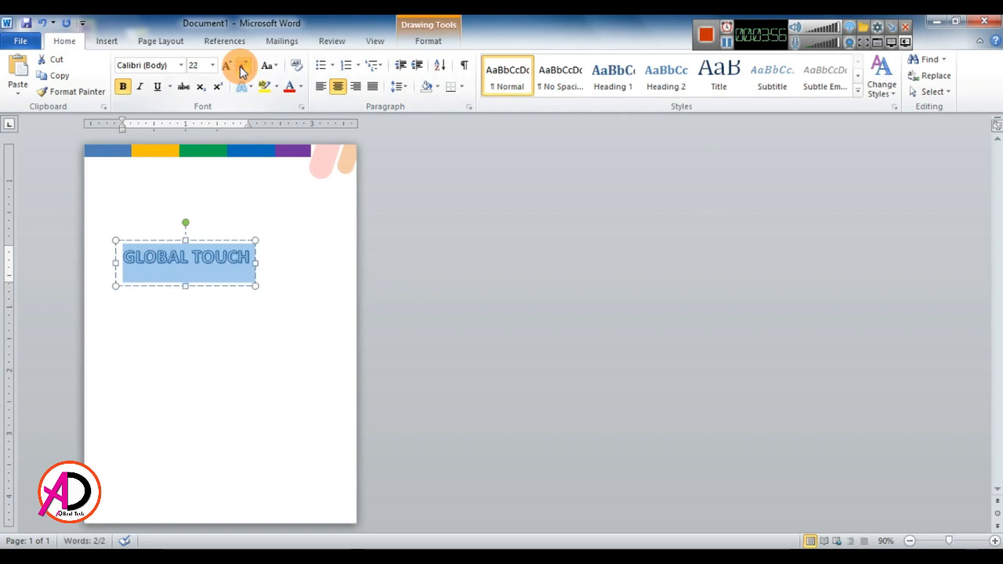
# Step: Set the GLOBAL TOUCH title's font to Bell Gothic Std Black
pyautogui.click(180, 65)
pyautogui.scroll(-3, 180, 235)
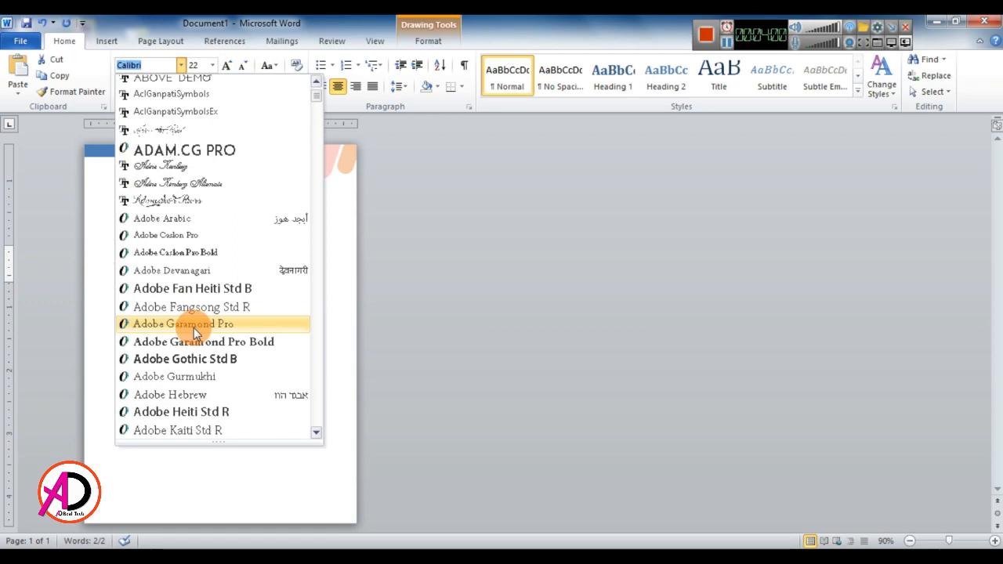
pyautogui.scroll(-12, 196, 345)
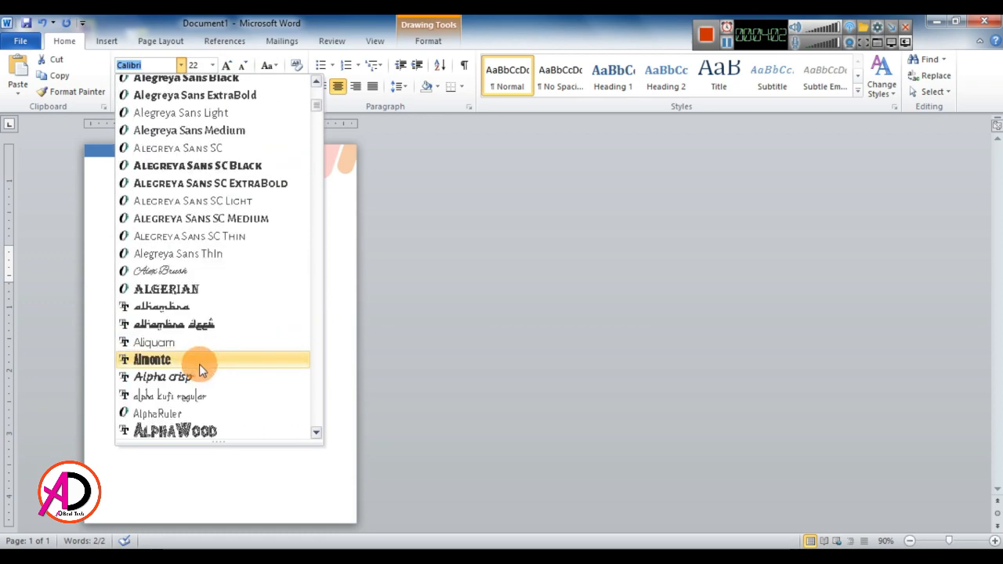
pyautogui.scroll(-20, 202, 365)
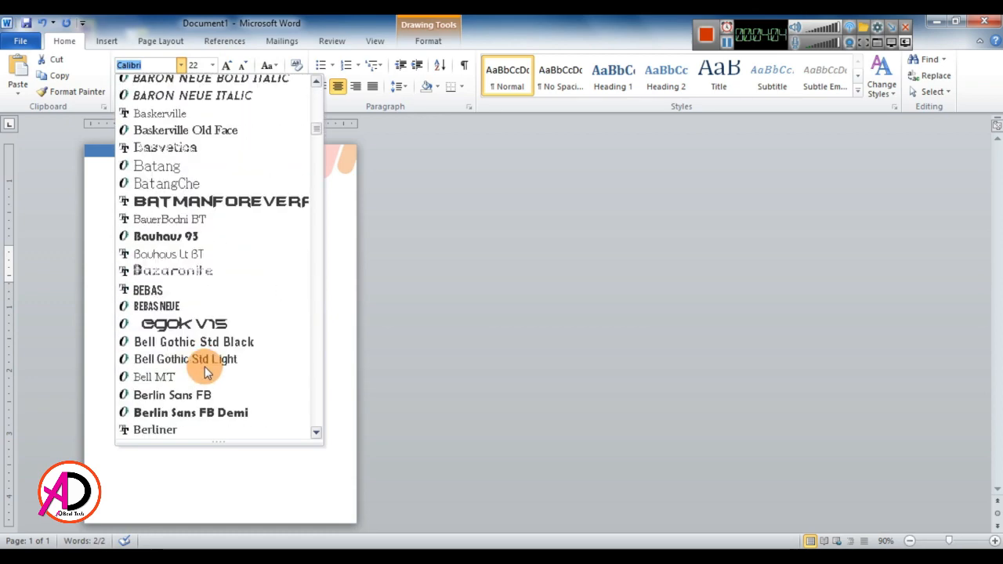
pyautogui.scroll(-1, 211, 395)
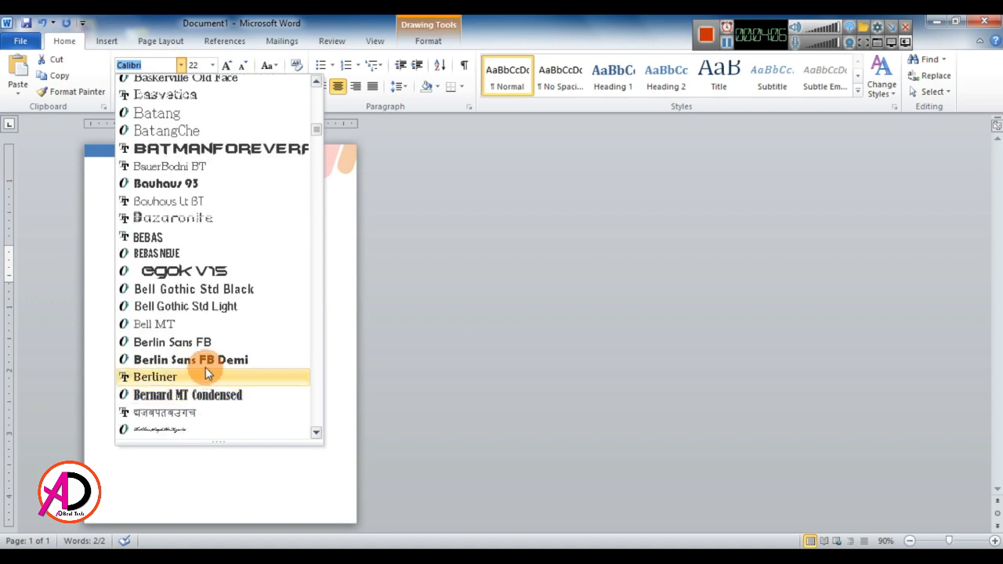
pyautogui.click(212, 290)
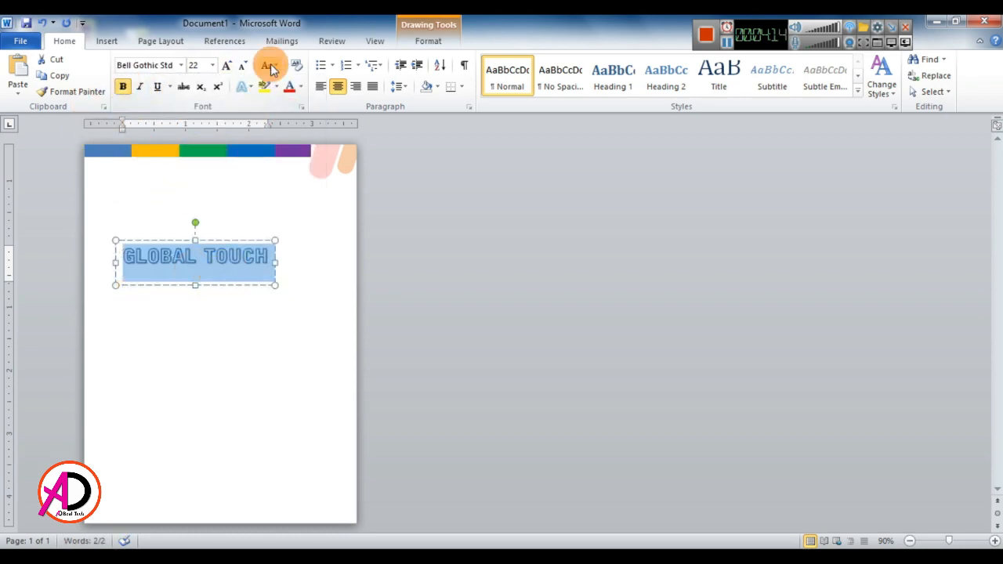
# Step: Colour the GLOBAL TOUCH text with the standard dark red and remove its text outline
pyautogui.click(305, 88)
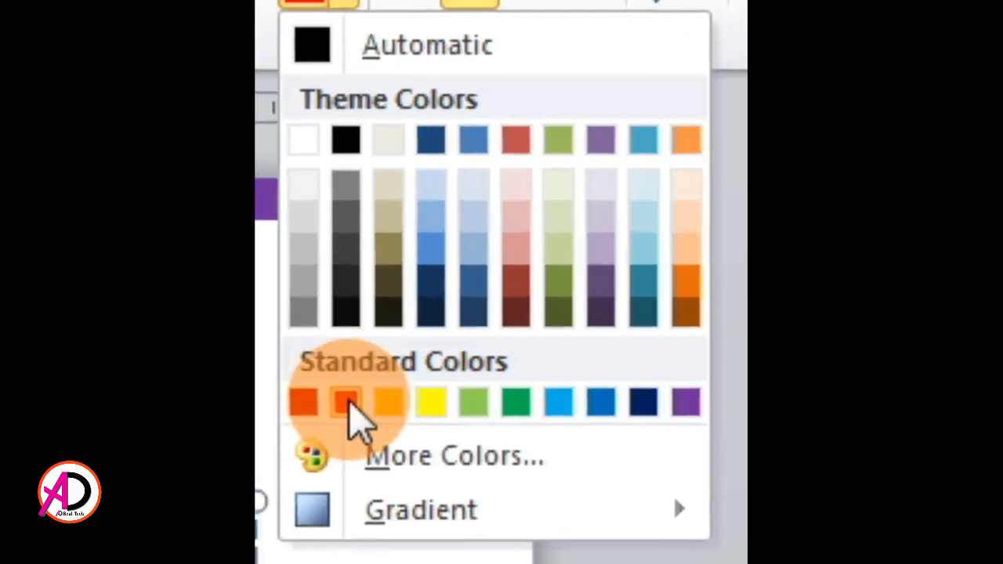
pyautogui.click(301, 419)
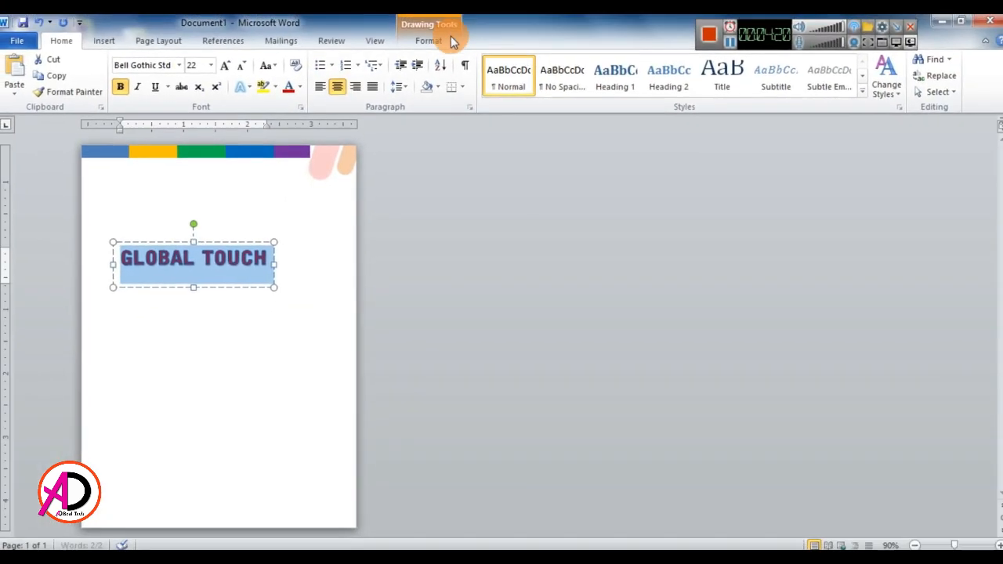
pyautogui.click(453, 41)
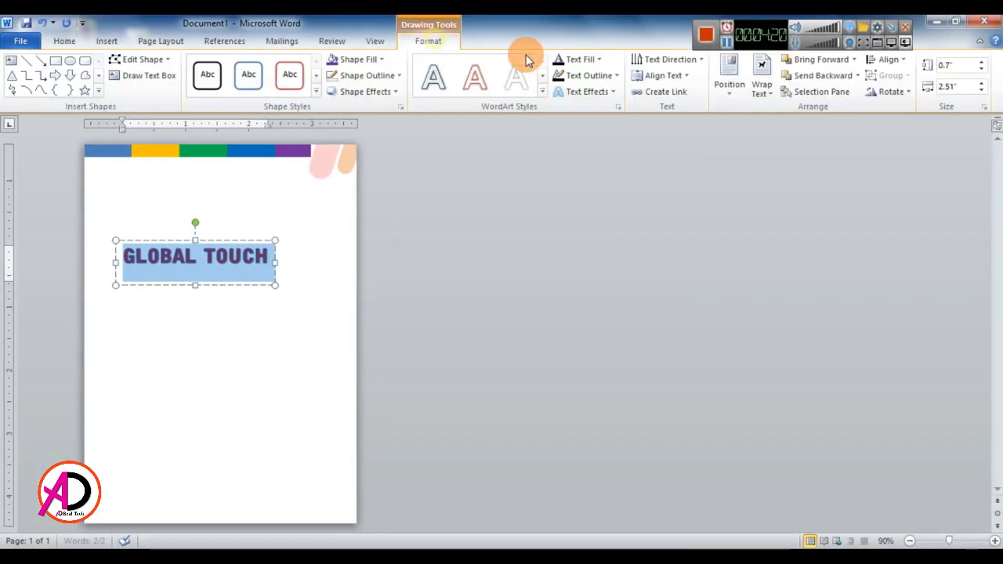
pyautogui.click(586, 77)
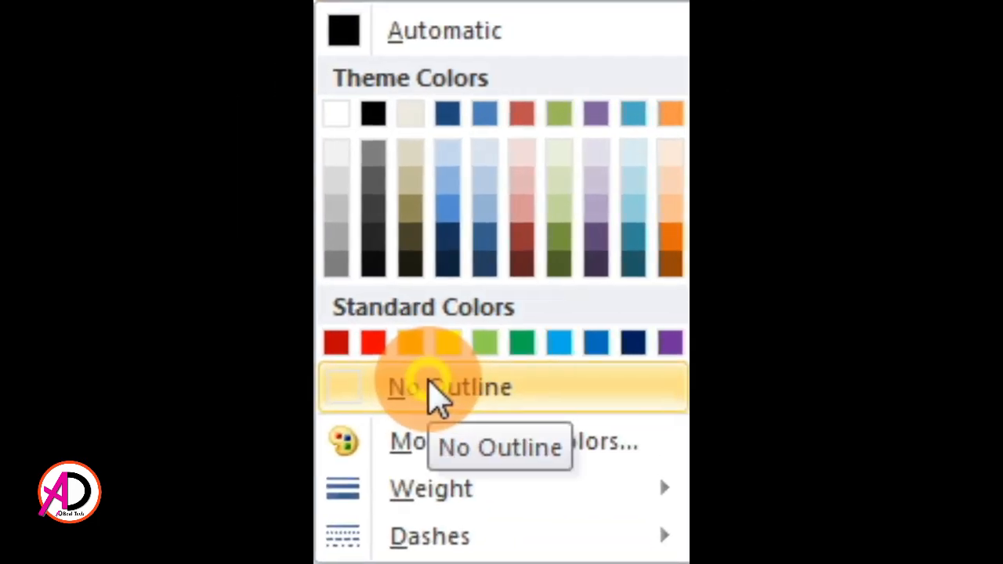
pyautogui.click(593, 214)
# Step: Remove the GLOBAL TOUCH text's shadow effect and move the title up beneath the multicoloured strip
pyautogui.click(584, 85)
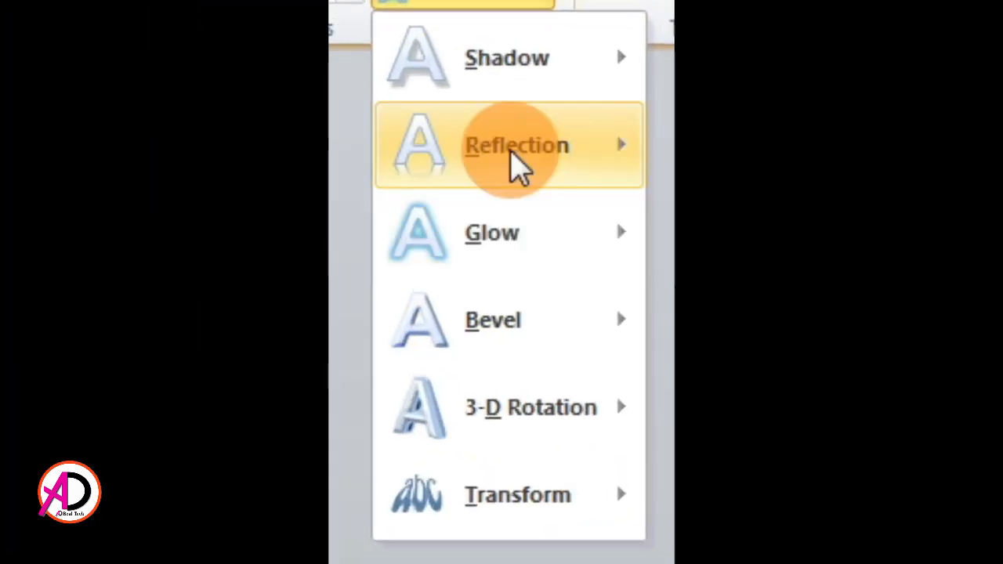
pyautogui.moveTo(601, 149)
pyautogui.moveTo(415, 21)
pyautogui.click(477, 73)
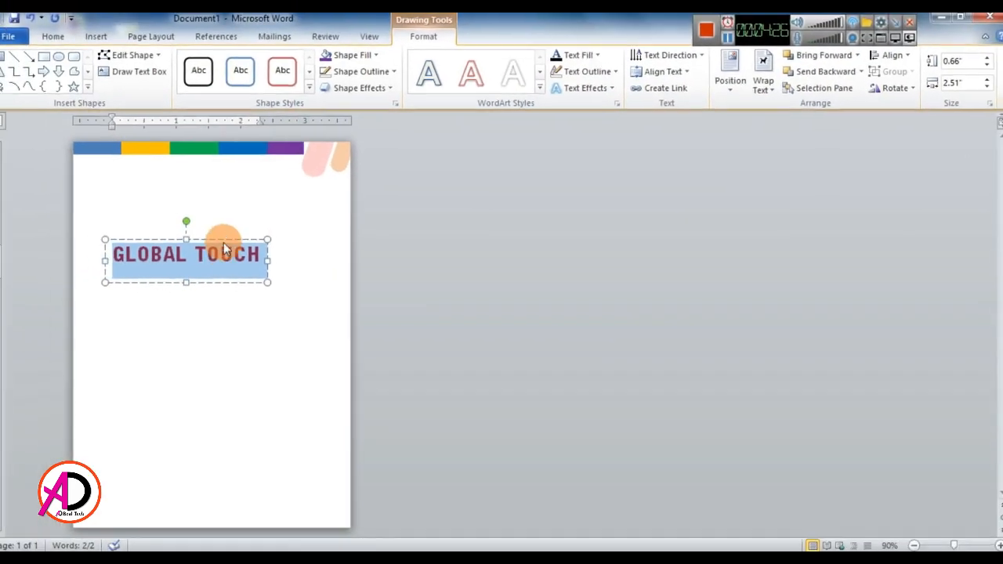
pyautogui.moveTo(227, 243); pyautogui.dragTo(217, 175)
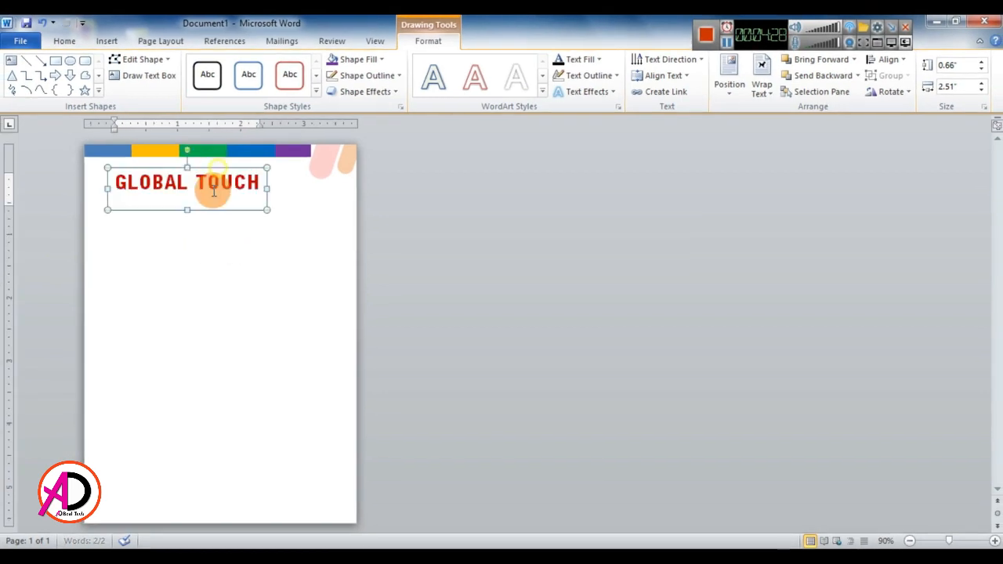
# Step: Reduce the GLOBAL TOUCH title to 16 pt and shift it slightly up and right, directly against the multicoloured strip
pyautogui.tripleClick(205, 183)
pyautogui.click(64, 41)
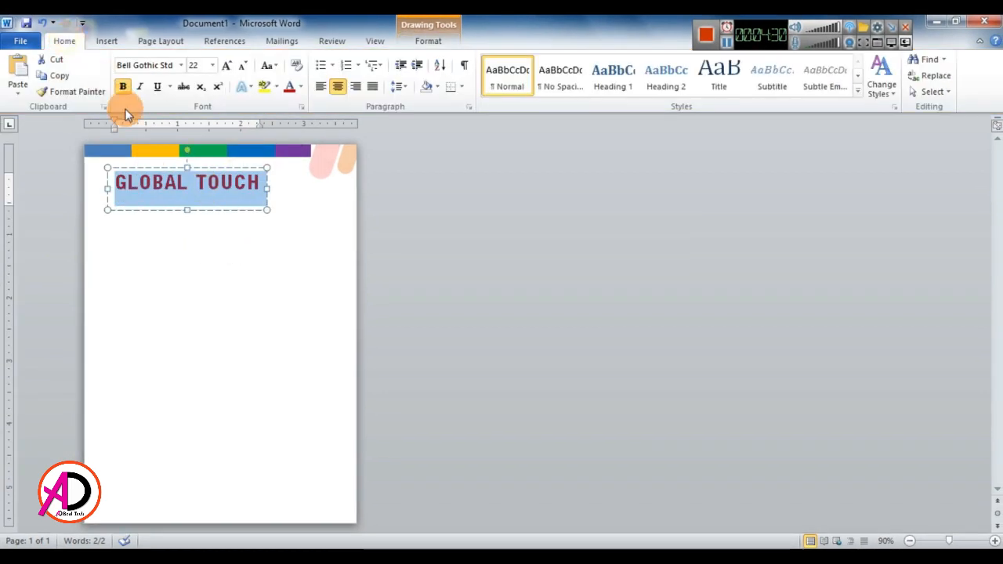
pyautogui.click(240, 68)
pyautogui.click(240, 68)
pyautogui.click(240, 67)
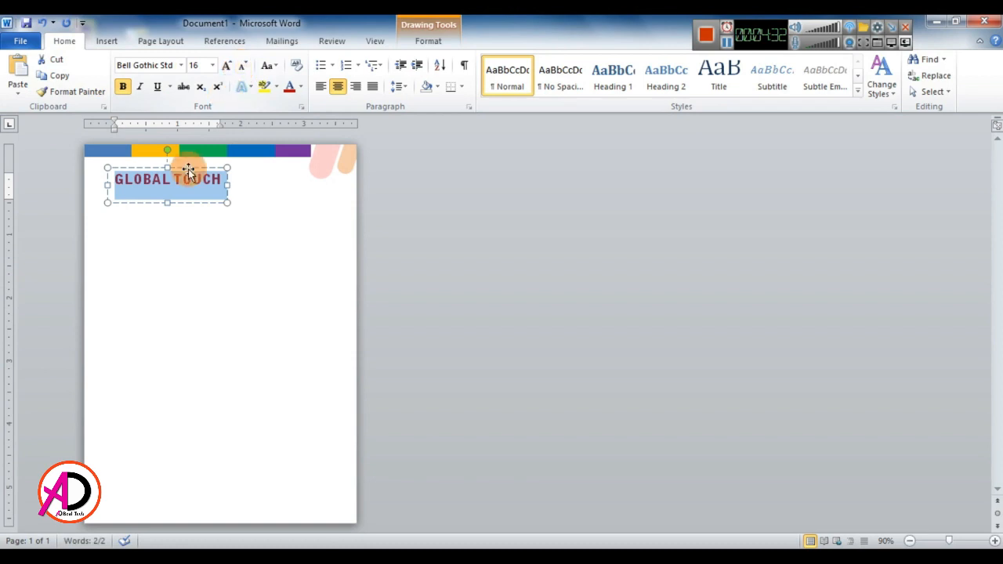
pyautogui.moveTo(190, 167); pyautogui.dragTo(198, 157)
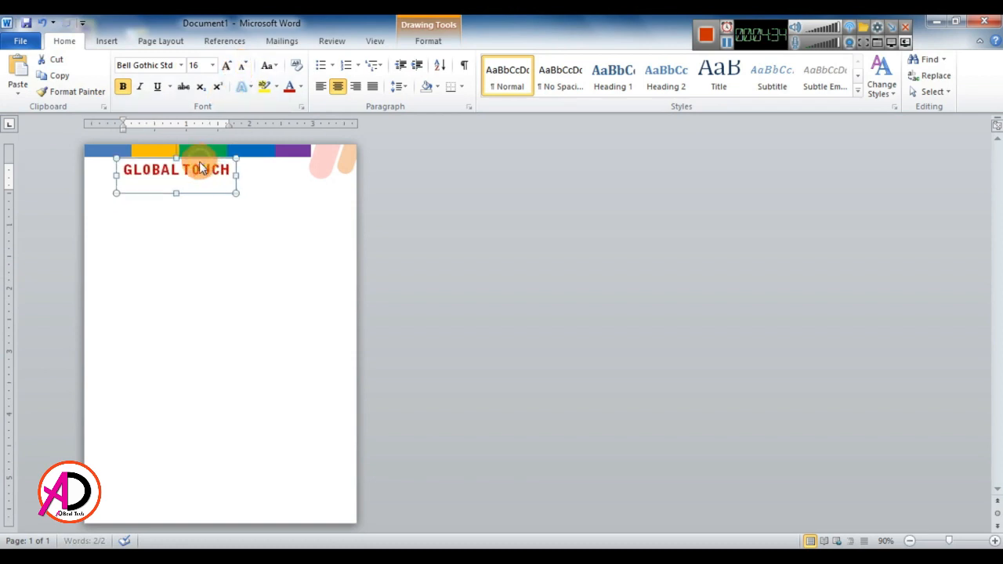
pyautogui.click(206, 216)
pyautogui.click(201, 170)
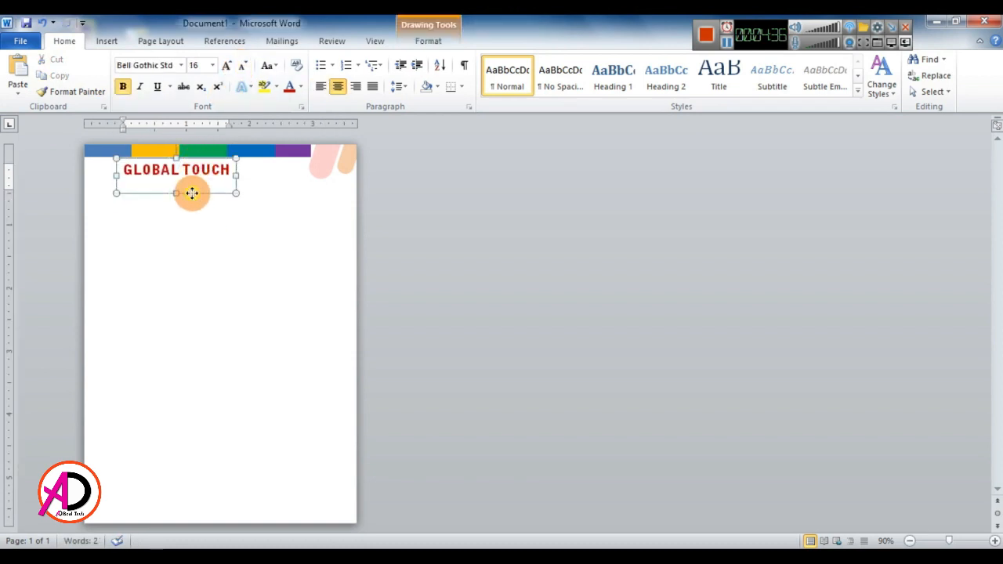
pyautogui.click(223, 235)
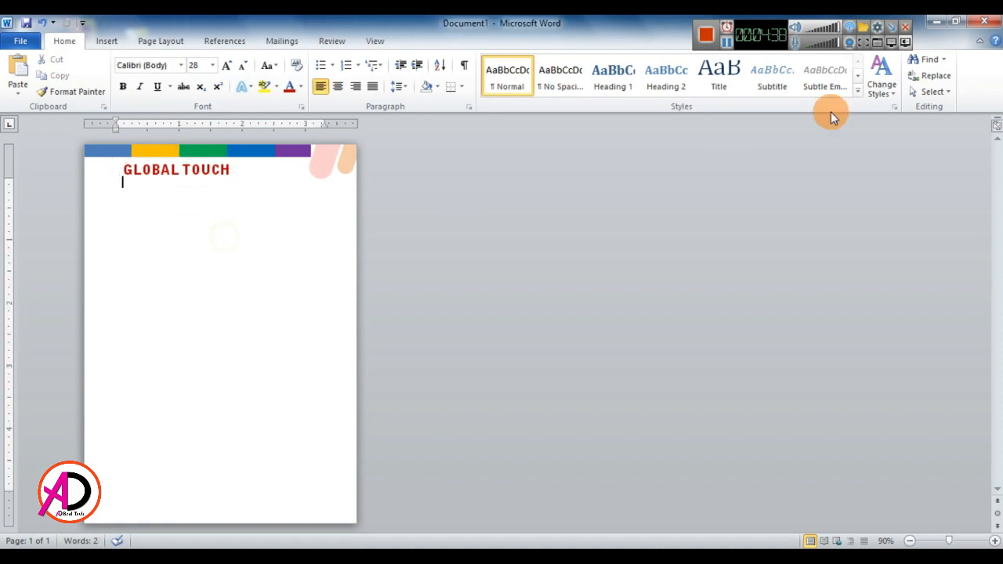
pyautogui.click(725, 46)
pyautogui.click(212, 198)
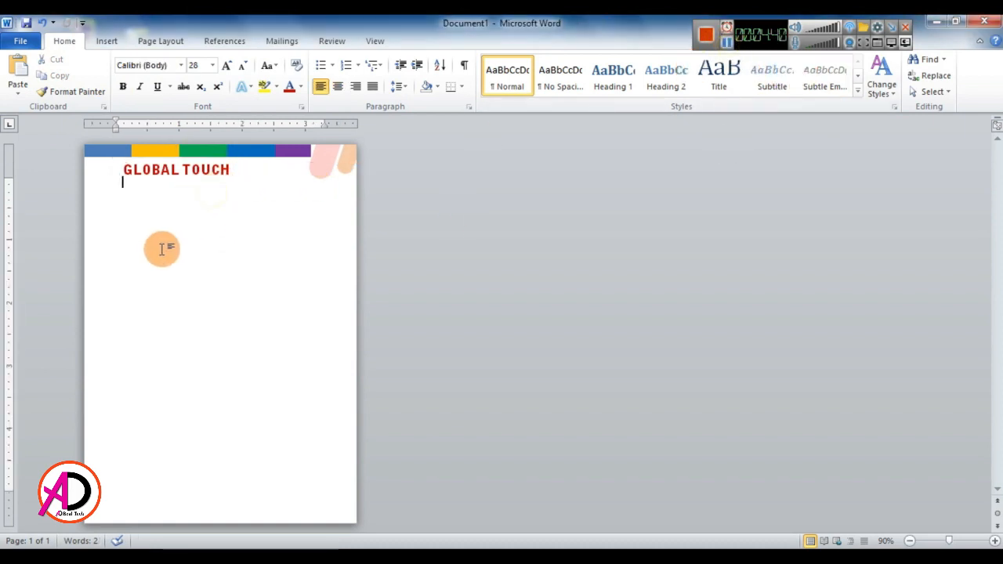
# Step: Insert a second WordArt in the first blue-outlined style below the title, reading INT’L EDUCATION FOUNDATION
pyautogui.click(108, 40)
pyautogui.click(690, 71)
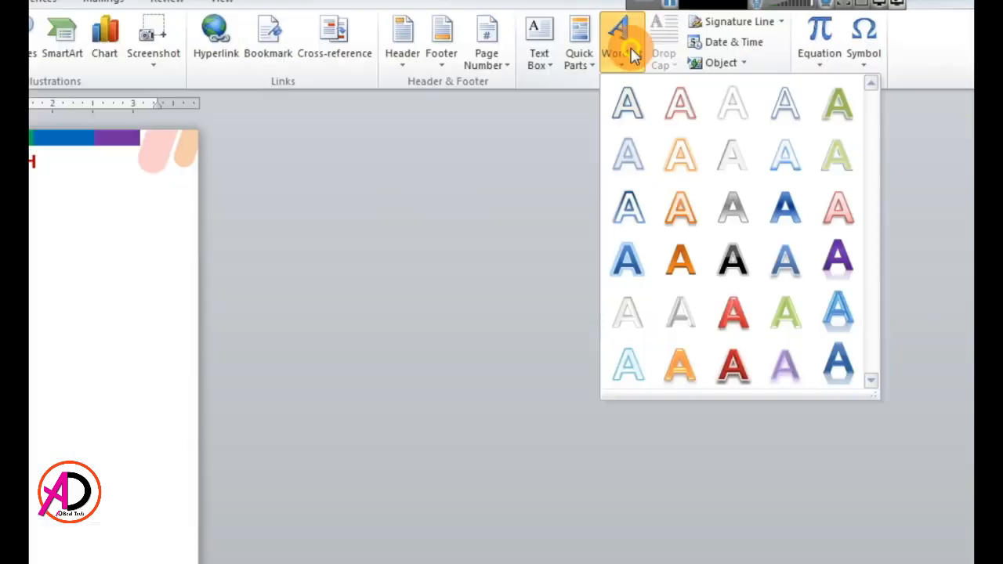
pyautogui.click(695, 122)
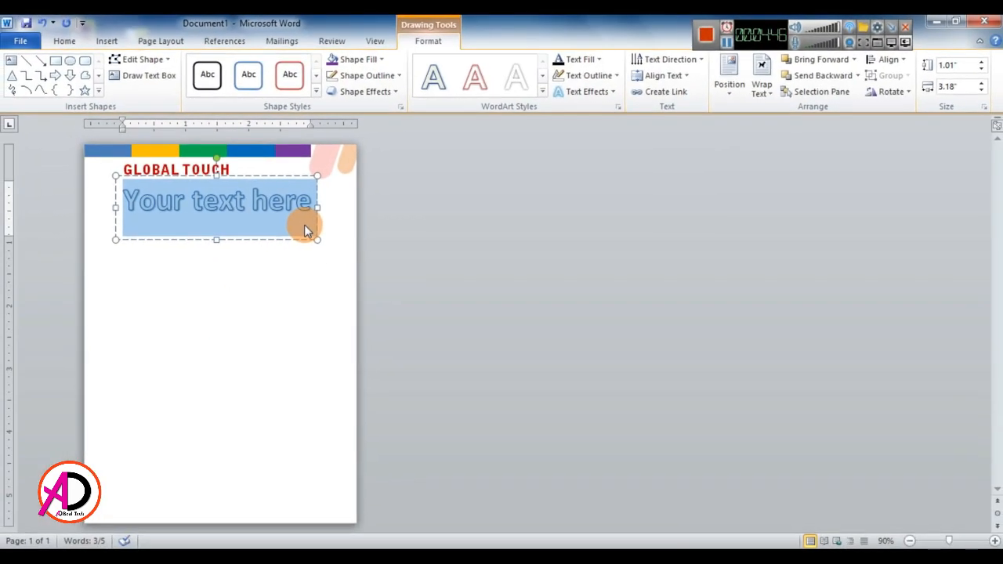
pyautogui.write('IN’')
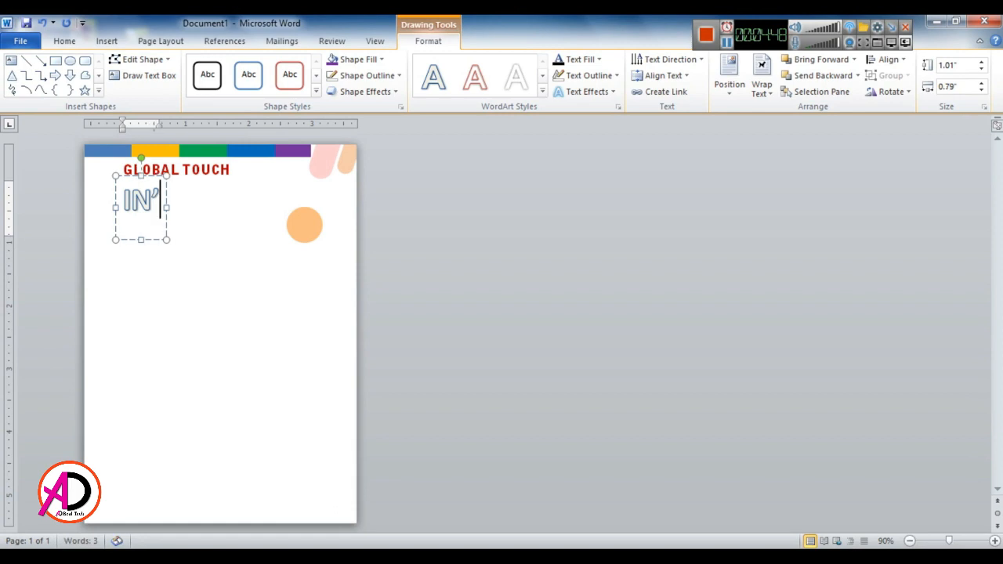
pyautogui.write("'L ECUD")
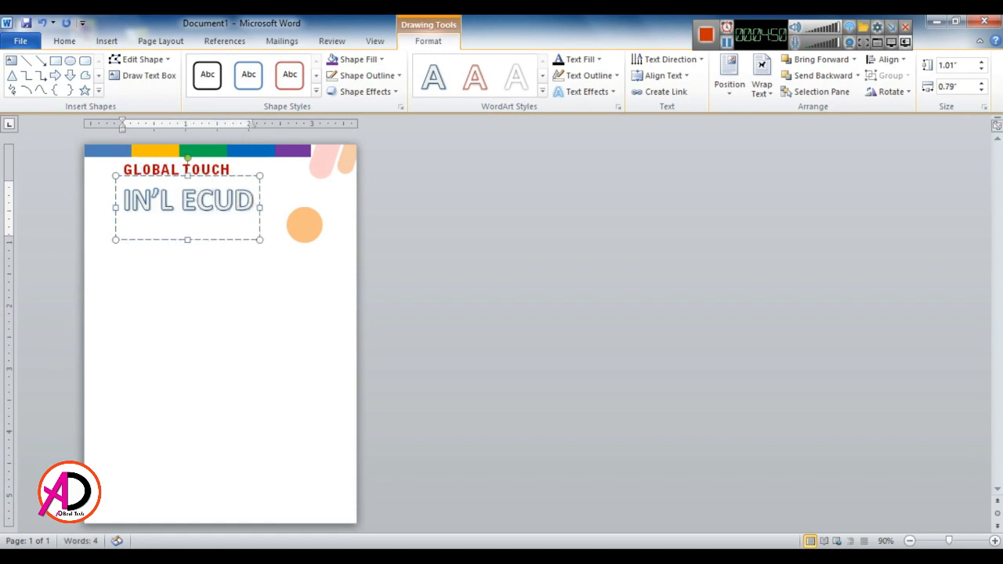
pyautogui.press('BackSpace')
pyautogui.press('BackSpace')
pyautogui.press('BackSpace')
pyautogui.write('DUC')
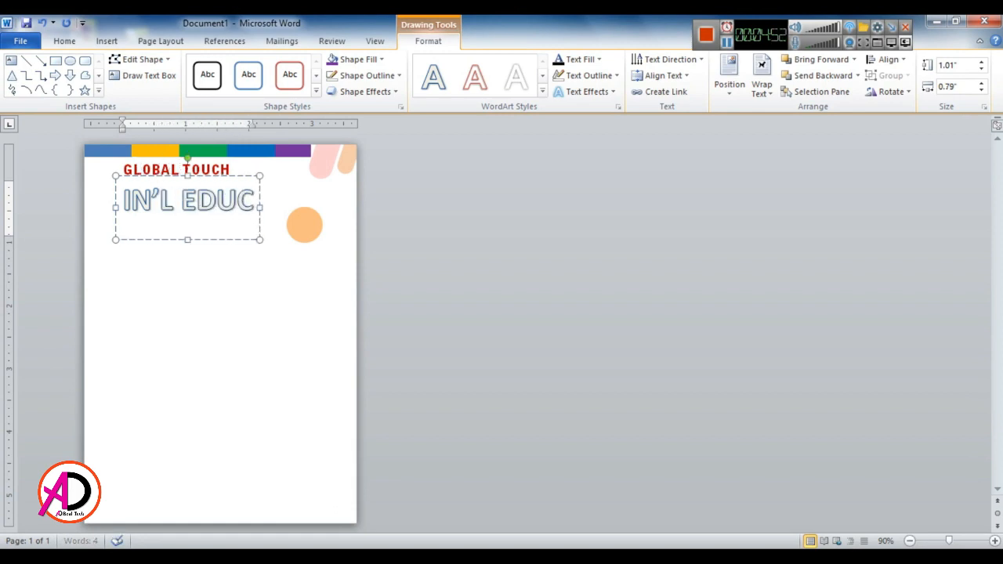
pyautogui.write('ATION FOU')
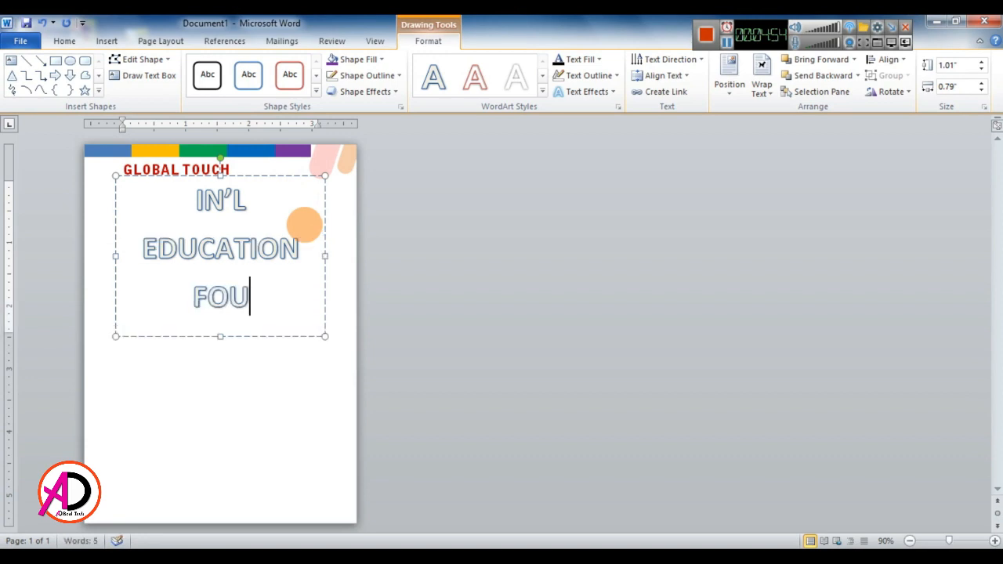
pyautogui.write('NDATION')
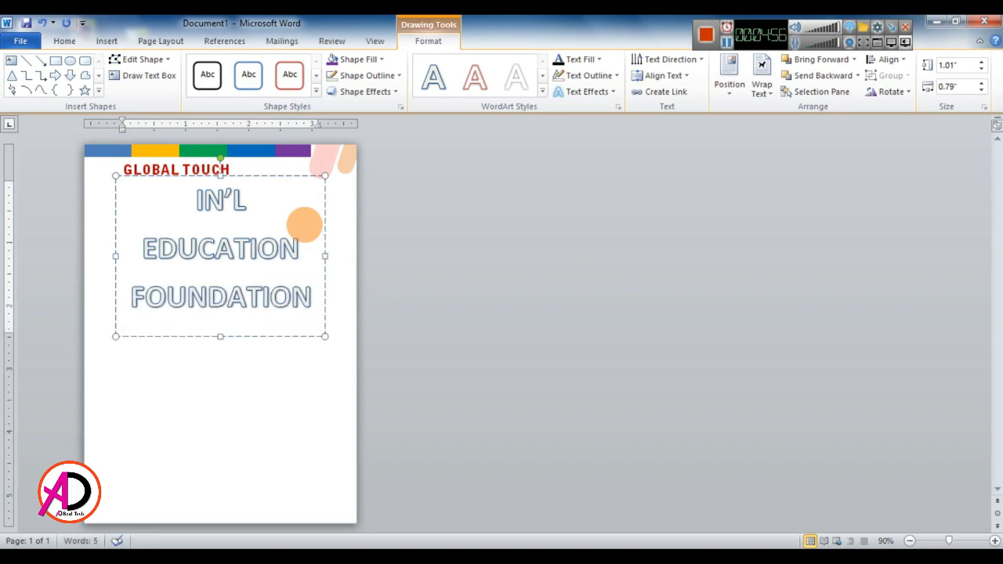
pyautogui.click(224, 200)
pyautogui.write('T')
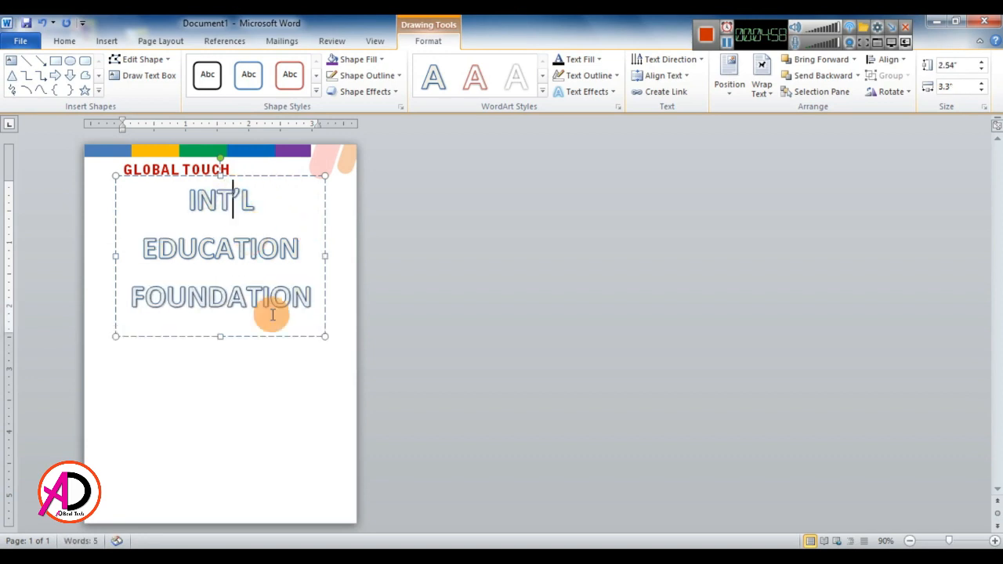
# Step: Reduce the INT’L EDUCATION FOUNDATION text to 9 pt and set its font to Bell Gothic Std Black
pyautogui.moveTo(302, 297); pyautogui.dragTo(139, 179)
pyautogui.click(64, 41)
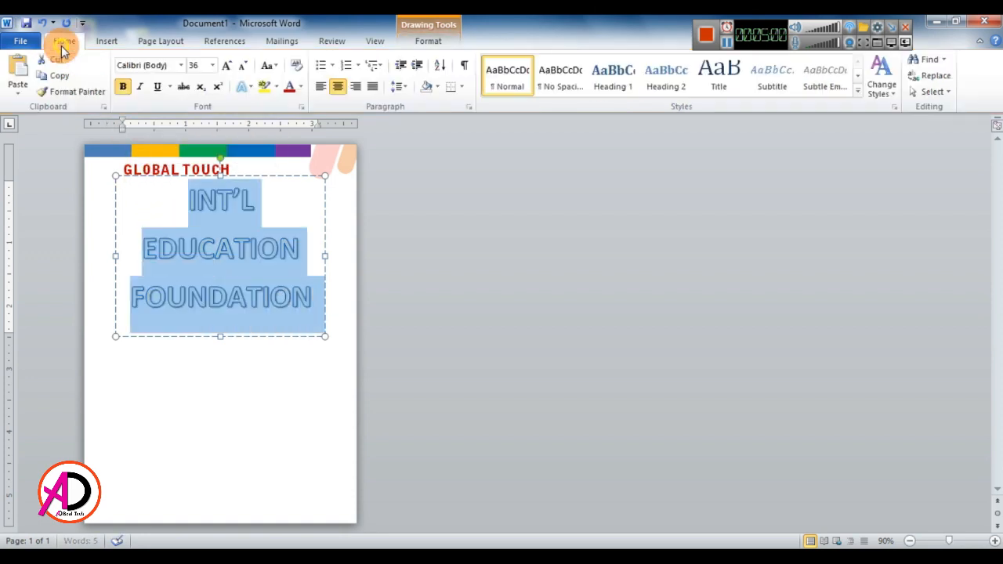
pyautogui.click(243, 66)
pyautogui.click(244, 66)
pyautogui.click(244, 66)
pyautogui.click(244, 65)
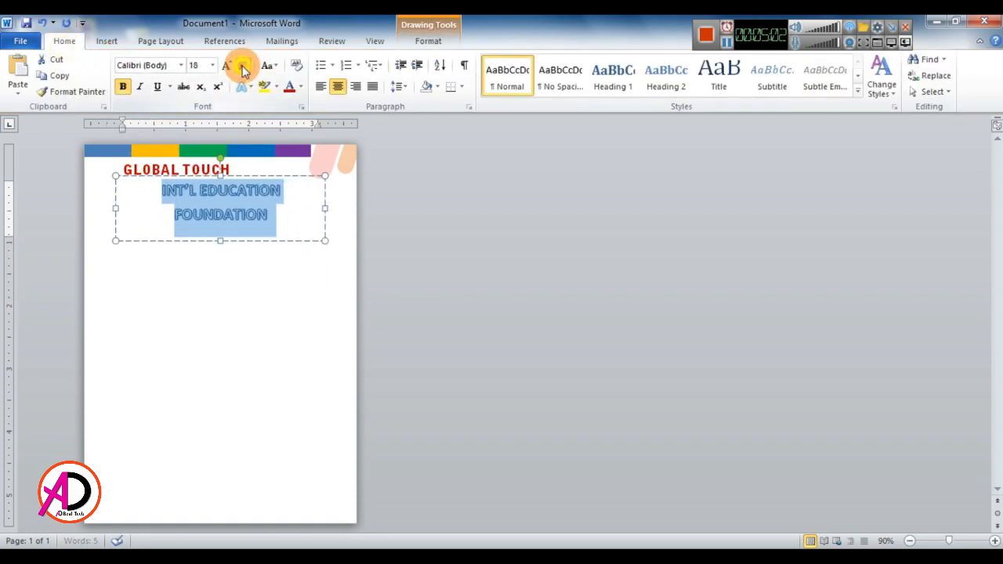
pyautogui.click(244, 66)
pyautogui.click(244, 65)
pyautogui.click(244, 66)
pyautogui.click(244, 66)
pyautogui.click(244, 66)
pyautogui.click(244, 66)
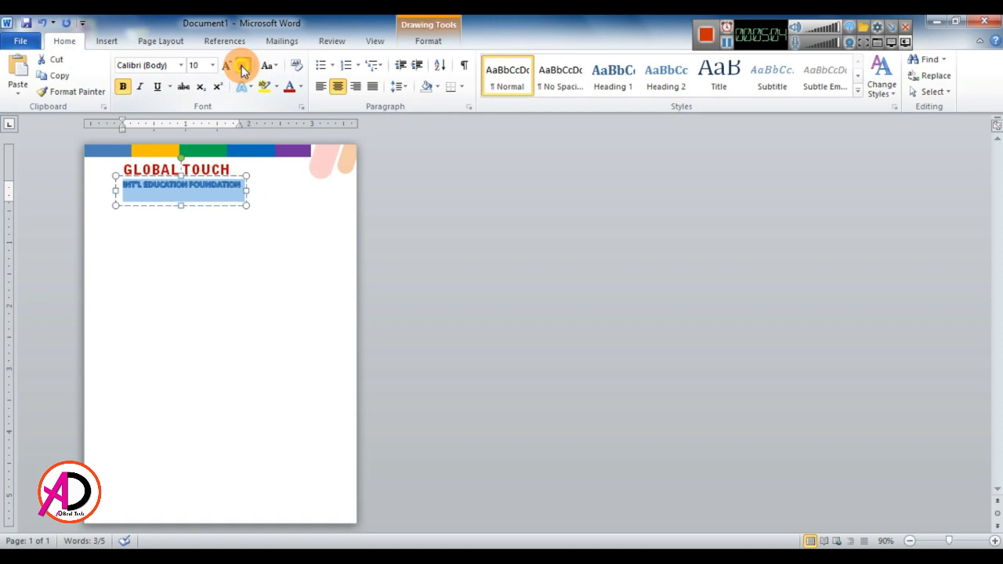
pyautogui.click(244, 66)
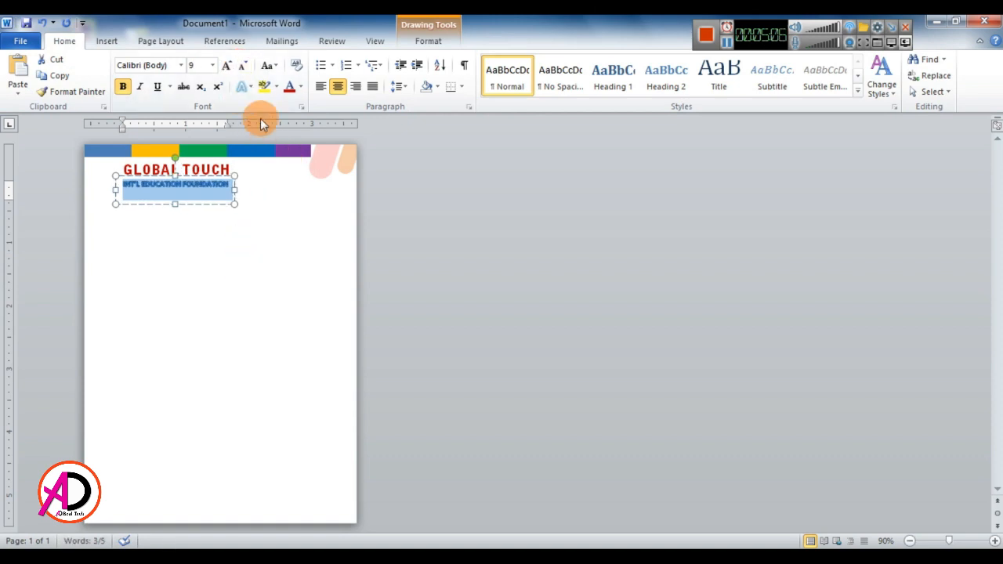
pyautogui.click(182, 68)
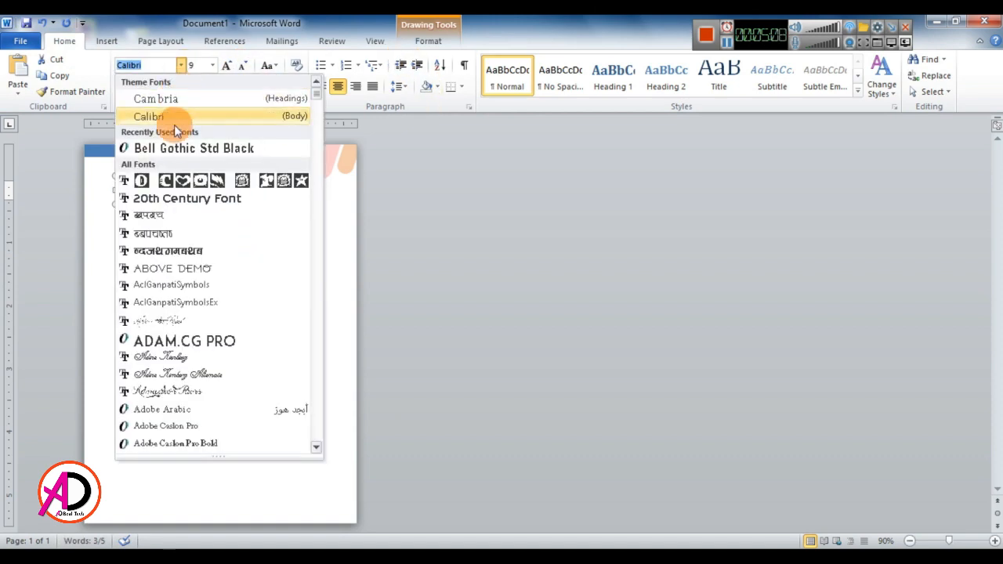
pyautogui.click(191, 149)
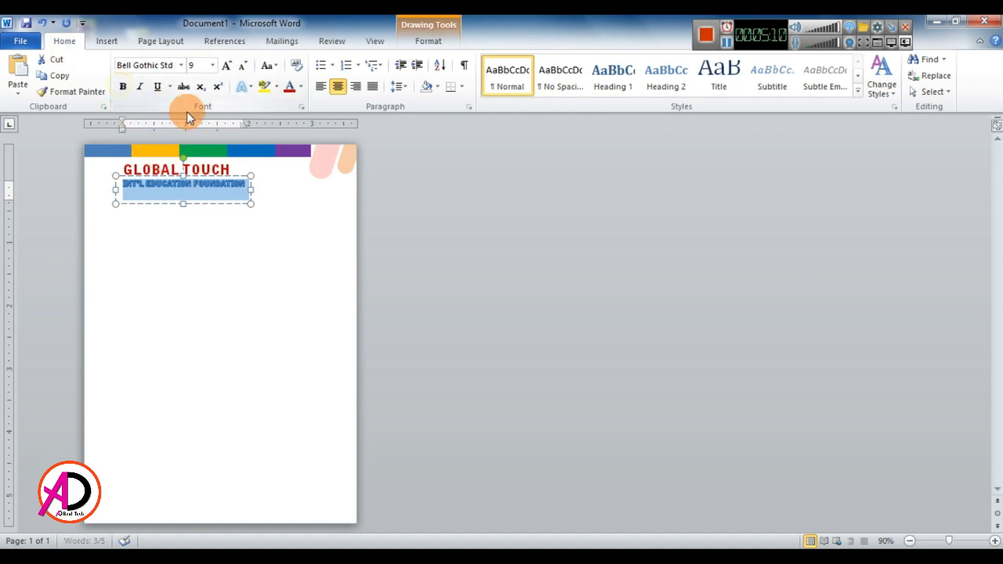
# Step: Fill the INT’L EDUCATION FOUNDATION text with black and remove its text outline and shadow effect
pyautogui.click(428, 40)
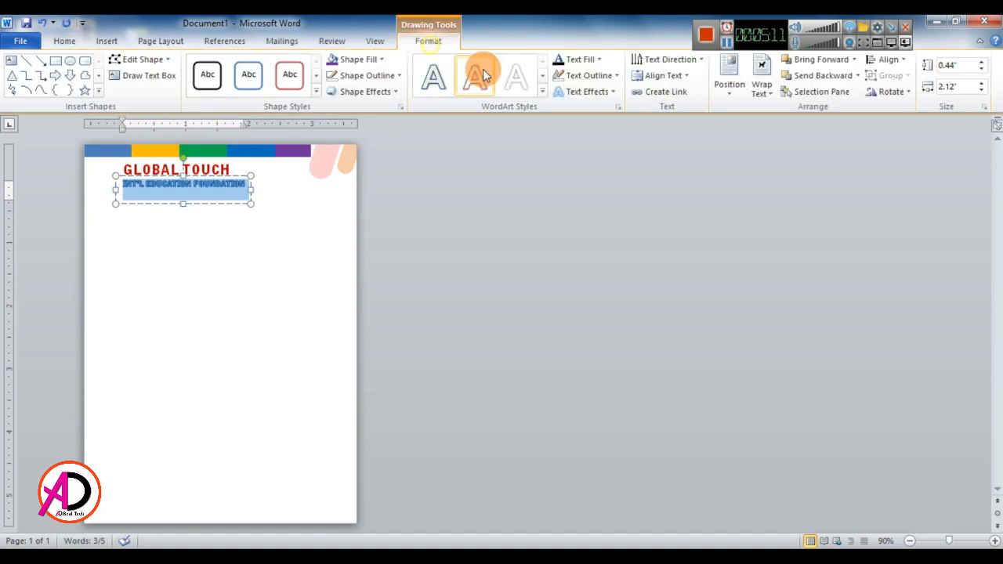
pyautogui.click(576, 62)
pyautogui.click(588, 75)
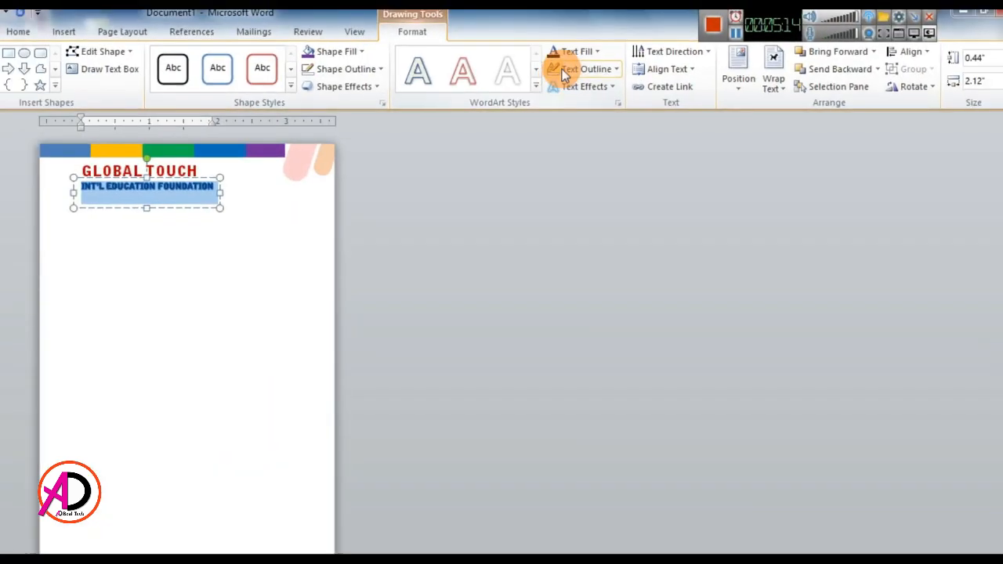
pyautogui.click(588, 75)
pyautogui.click(530, 294)
pyautogui.click(518, 58)
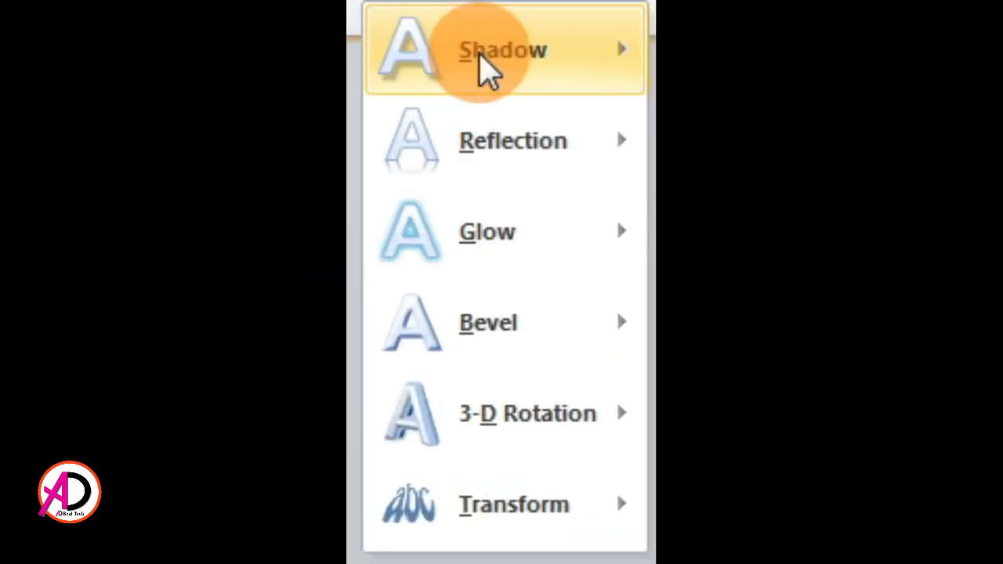
pyautogui.click(454, 58)
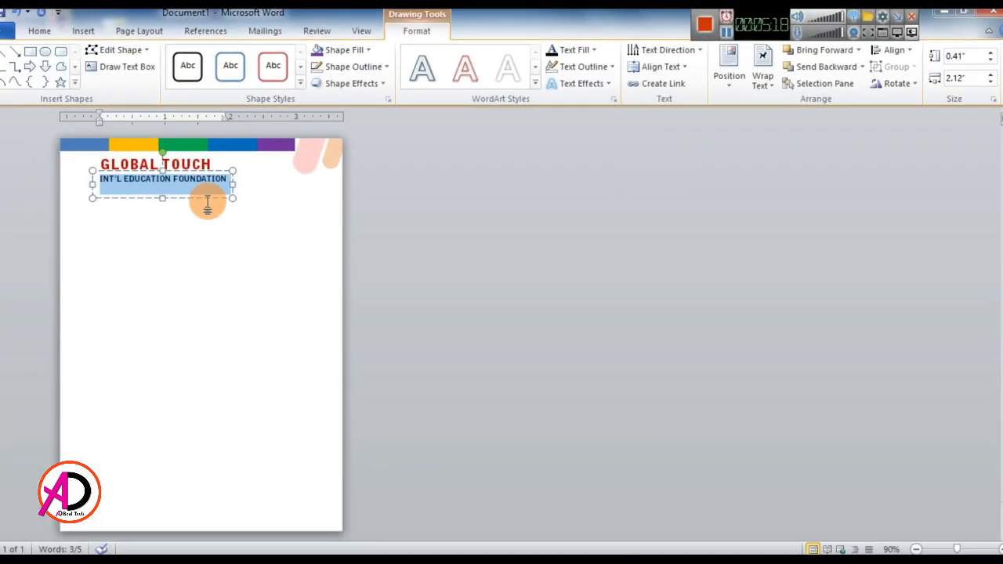
# Step: Nudge the INT’L EDUCATION FOUNDATION text slightly right and up so it sits closely beneath GLOBAL TOUCH
pyautogui.click(222, 214)
pyautogui.click(199, 189)
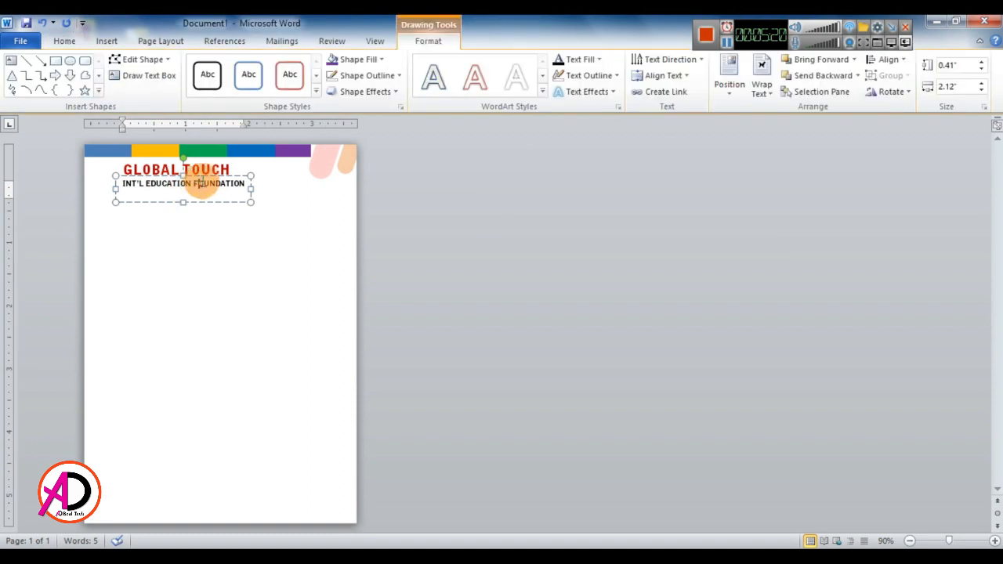
pyautogui.moveTo(203, 179); pyautogui.dragTo(212, 177)
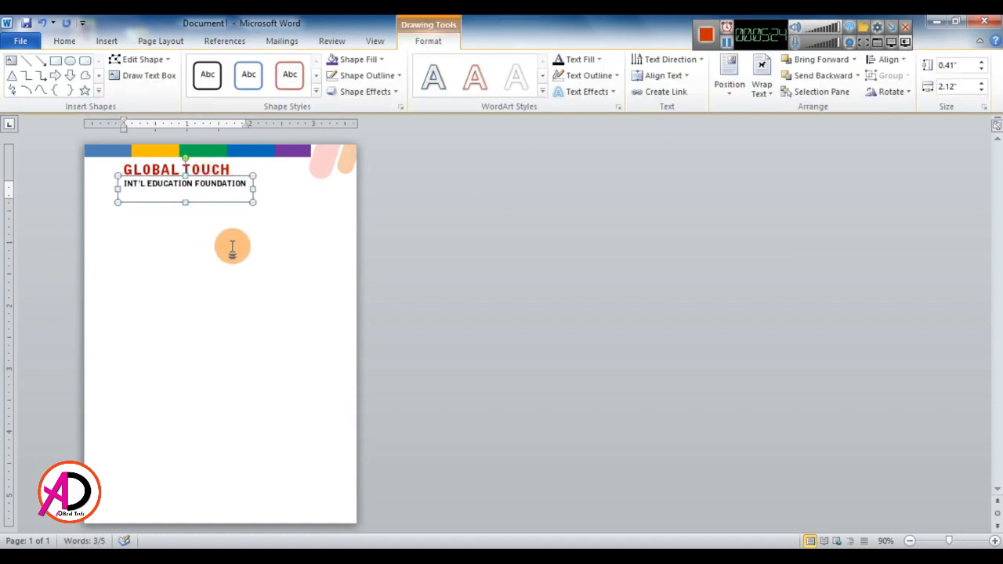
pyautogui.click(236, 291)
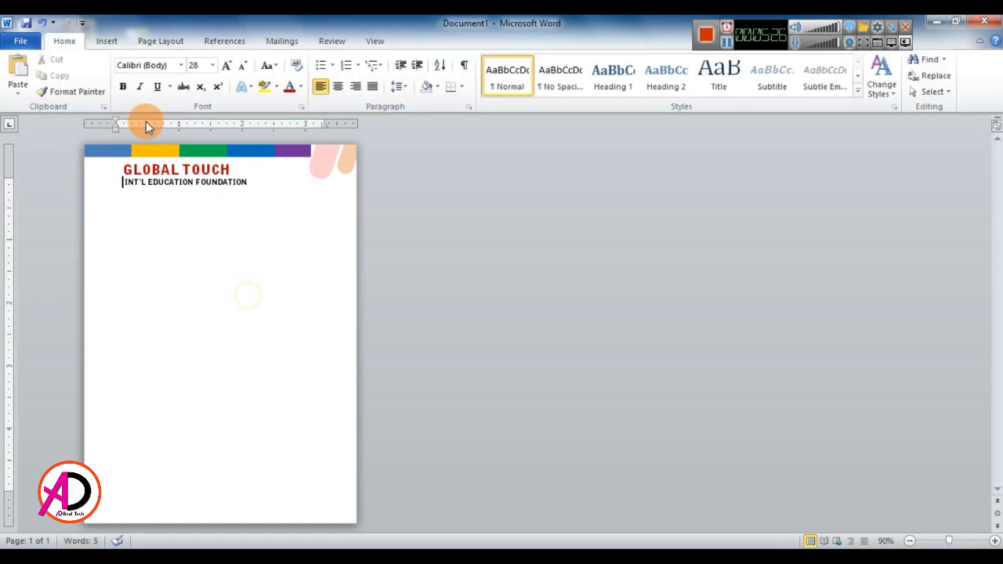
# Step: Insert the second "logo global touch" picture from Local Disk (E:) into the page
pyautogui.click(107, 41)
pyautogui.click(155, 74)
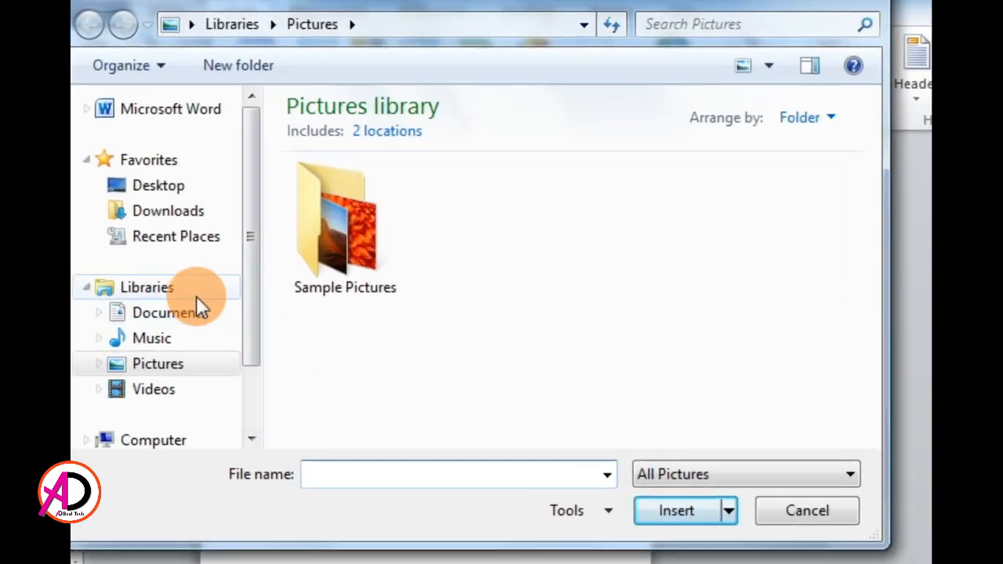
pyautogui.moveTo(251, 289); pyautogui.dragTo(244, 383)
pyautogui.click(167, 359)
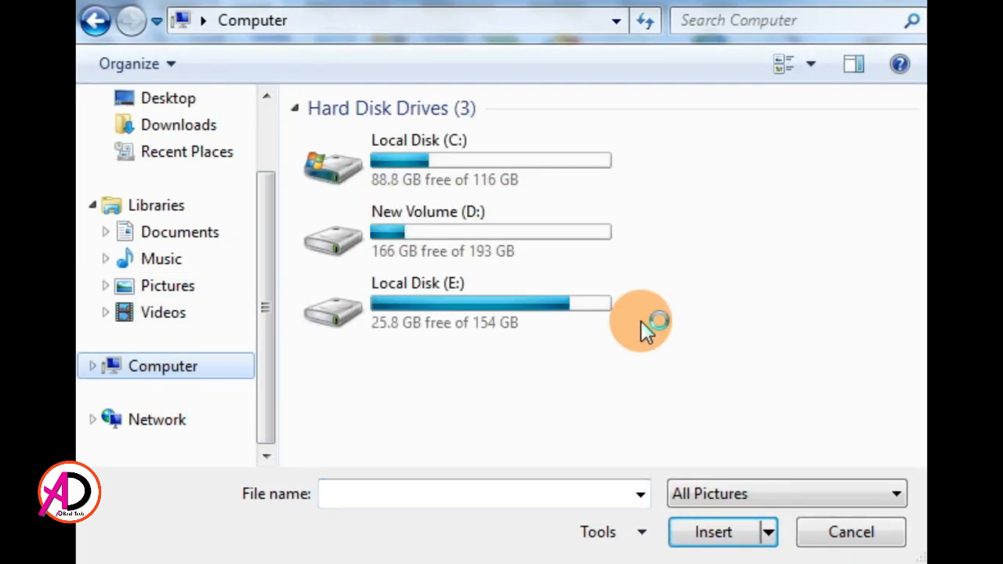
pyautogui.doubleClick(441, 296)
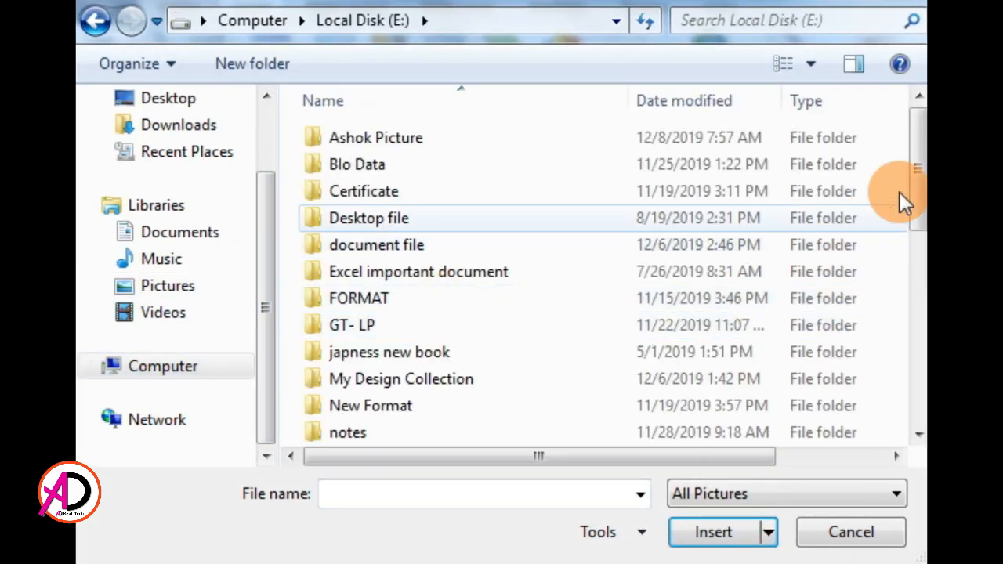
pyautogui.moveTo(902, 202); pyautogui.dragTo(923, 357)
pyautogui.click(812, 65)
pyautogui.click(853, 69)
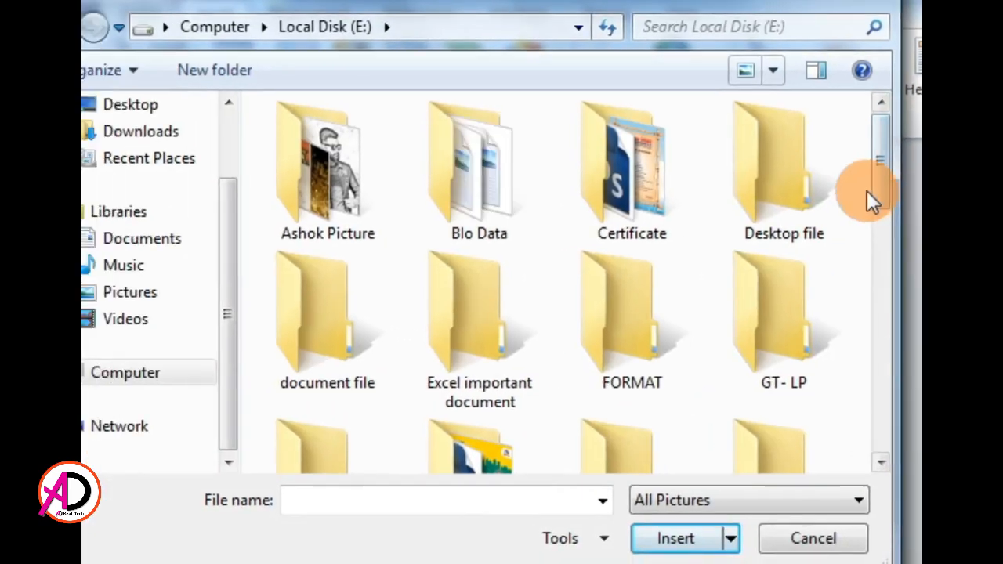
pyautogui.moveTo(873, 200); pyautogui.dragTo(876, 365)
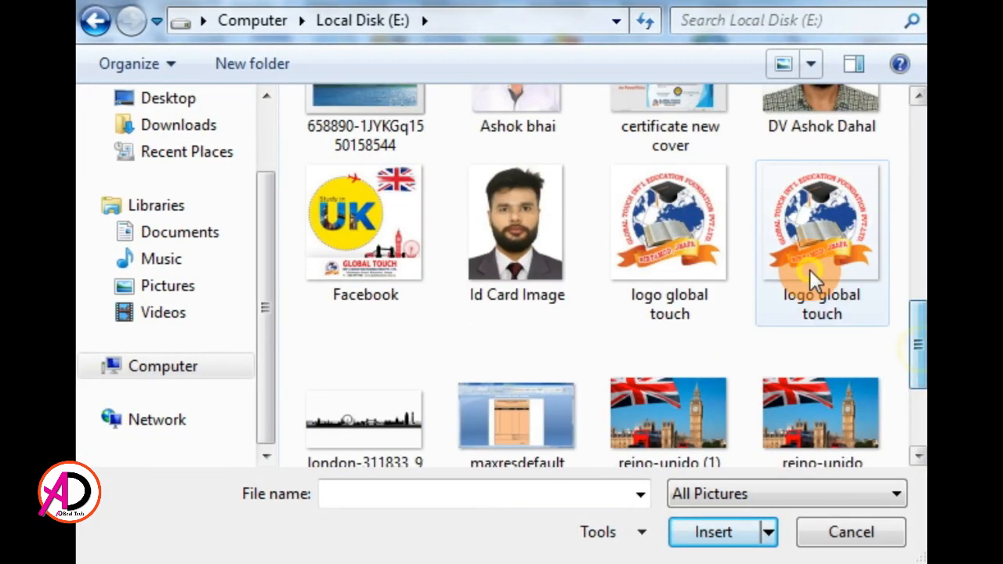
pyautogui.click(812, 280)
pyautogui.click(714, 537)
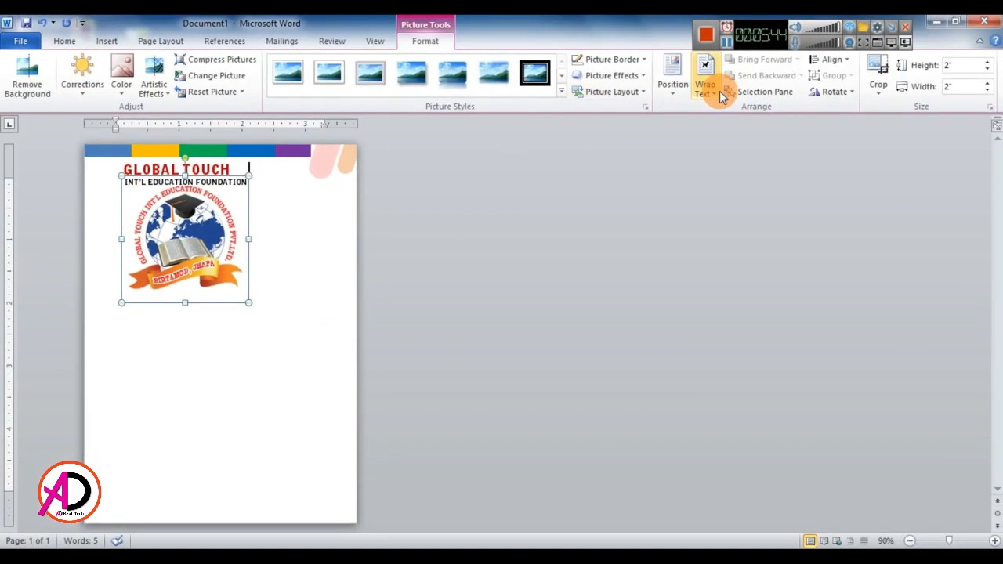
# Step: Make the logo float freely and place it, shrunk to about 0.47 inch square, left of the GLOBAL TOUCH heading
pyautogui.click(710, 86)
pyautogui.click(728, 210)
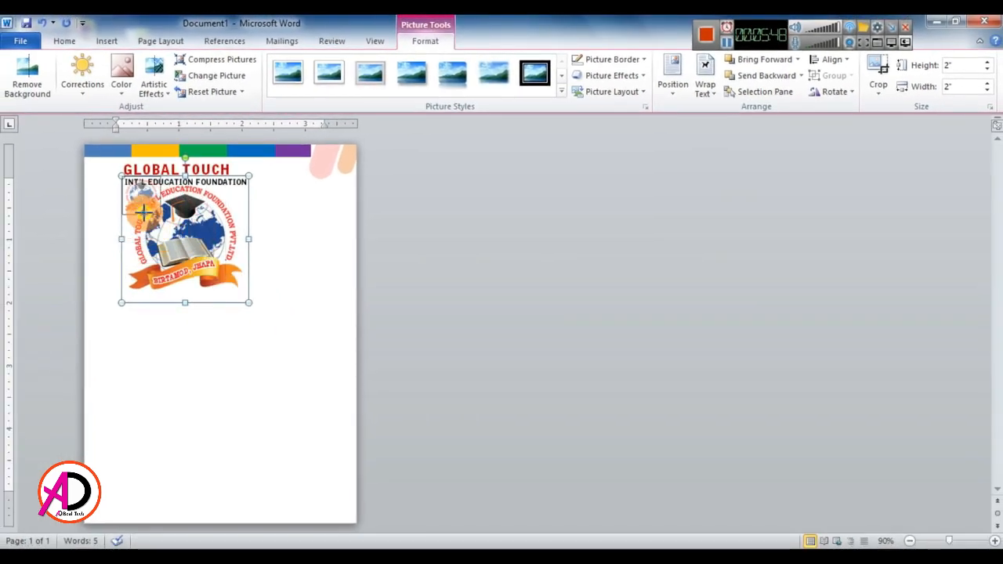
pyautogui.moveTo(143, 210); pyautogui.dragTo(105, 180)
pyautogui.click(160, 233)
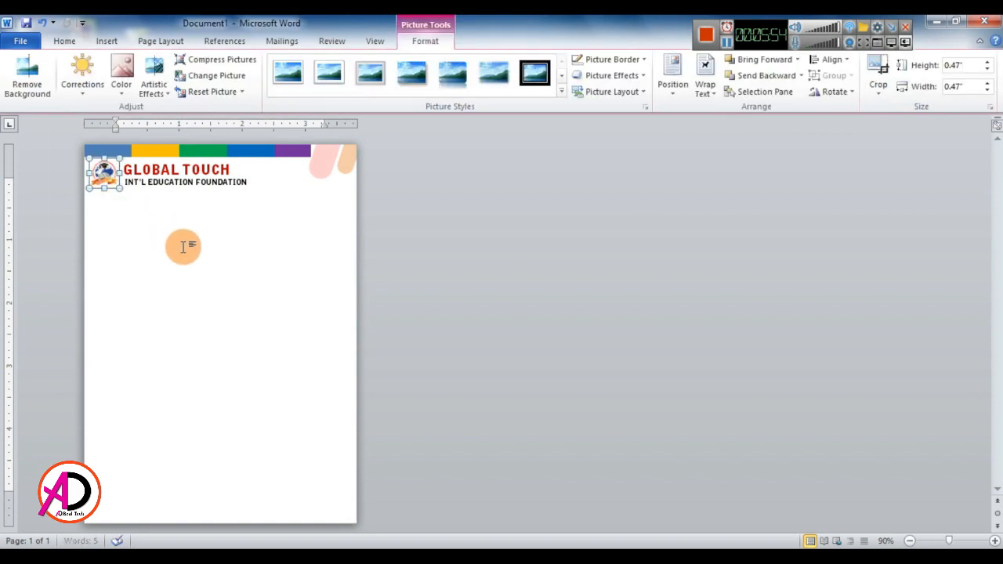
pyautogui.click(185, 255)
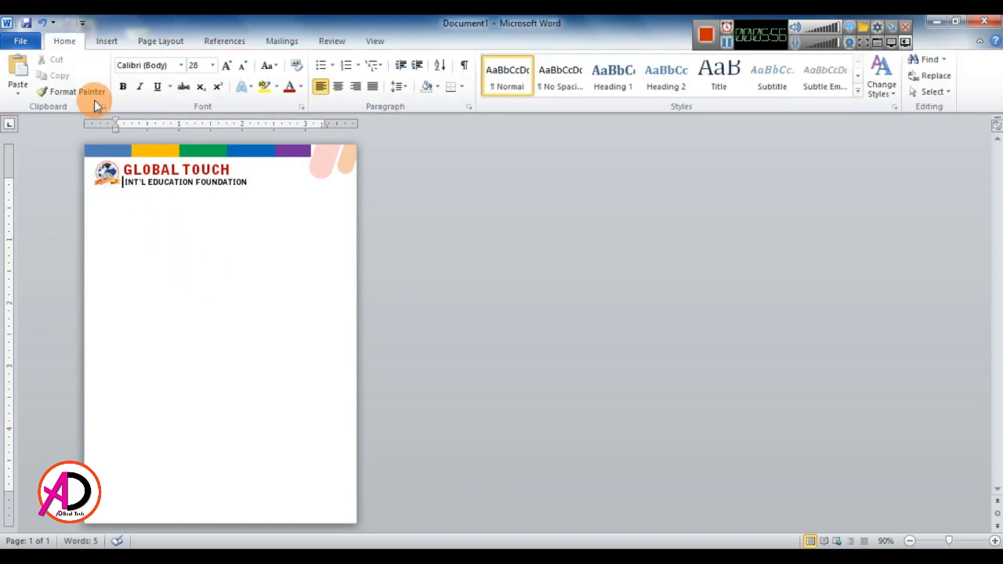
# Step: Draw a horizontal line about 2.54 inches long beneath the logo and the INT’L EDUCATION FOUNDATION text
pyautogui.click(109, 42)
pyautogui.click(223, 88)
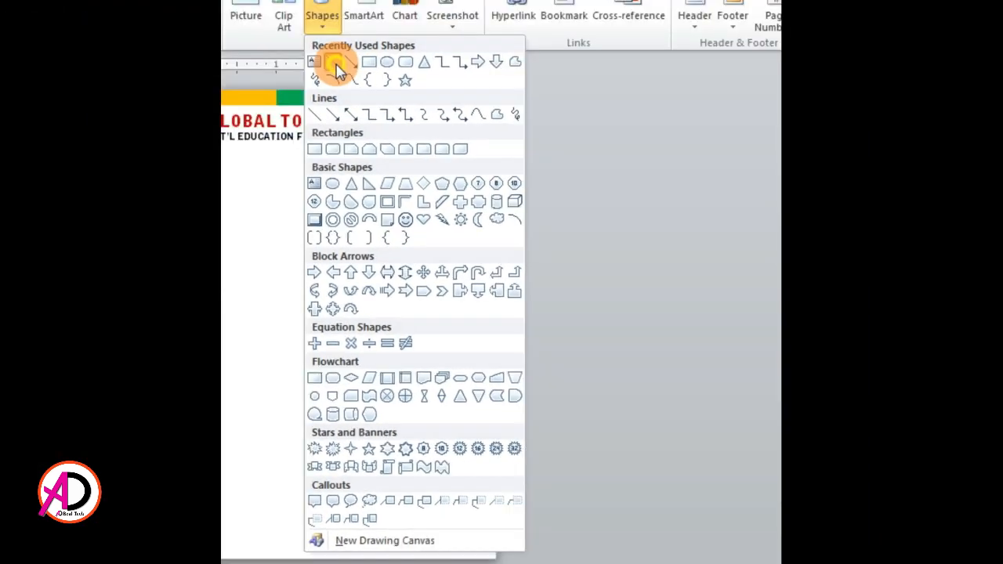
pyautogui.click(410, 34)
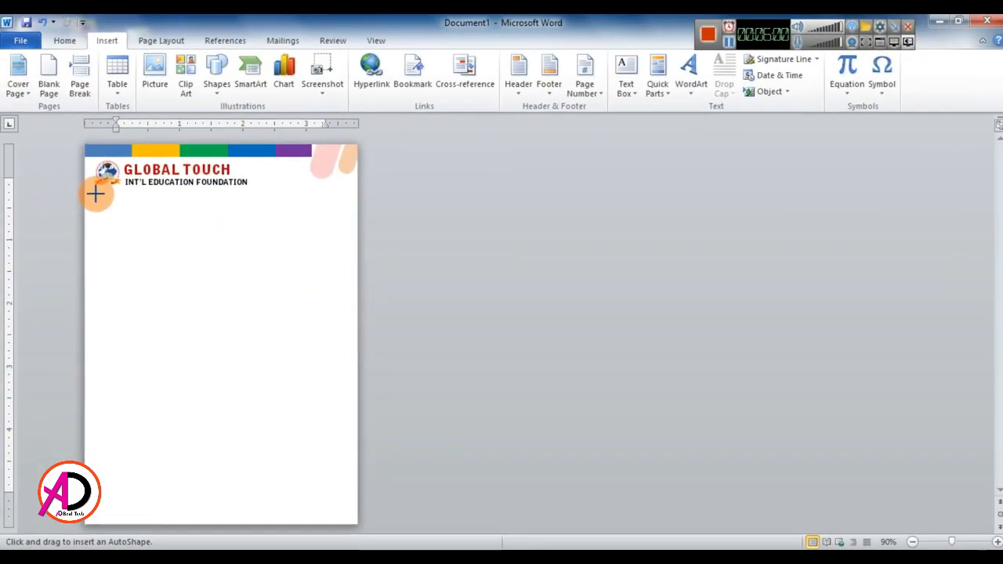
pyautogui.moveTo(94, 193); pyautogui.dragTo(188, 191)
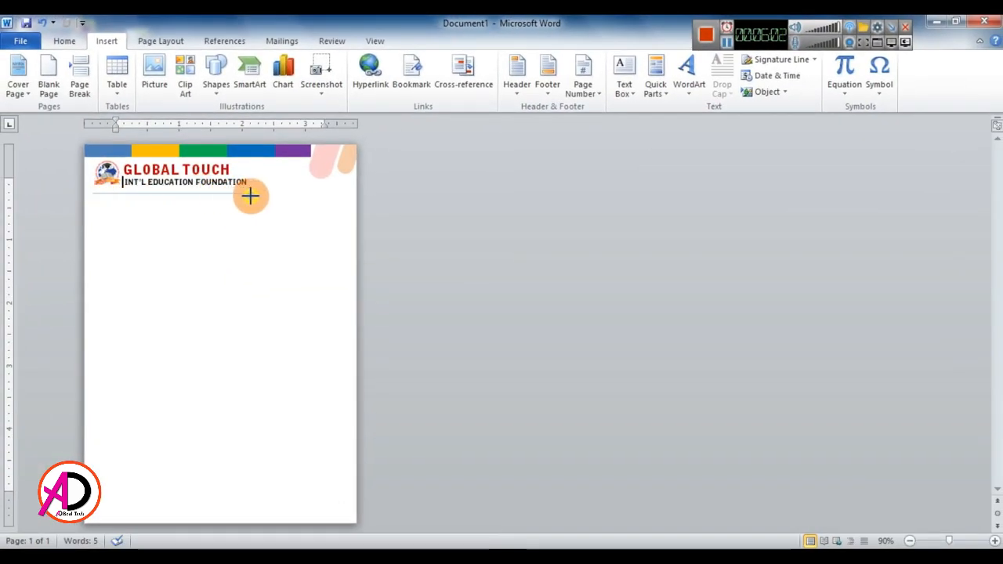
pyautogui.moveTo(250, 197); pyautogui.dragTo(252, 194)
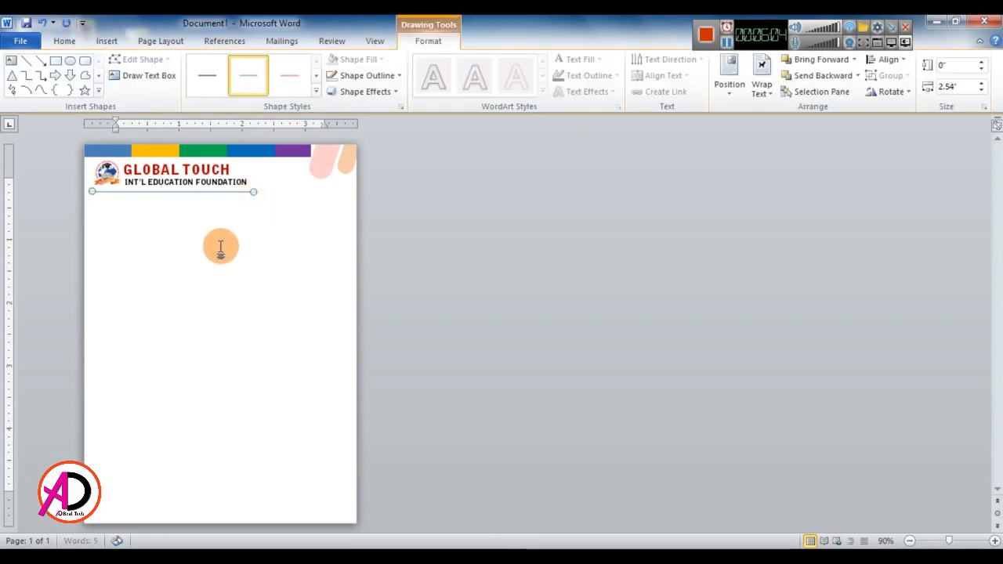
# Step: Increase the outline weight of the blue line beneath the heading
pyautogui.click(360, 74)
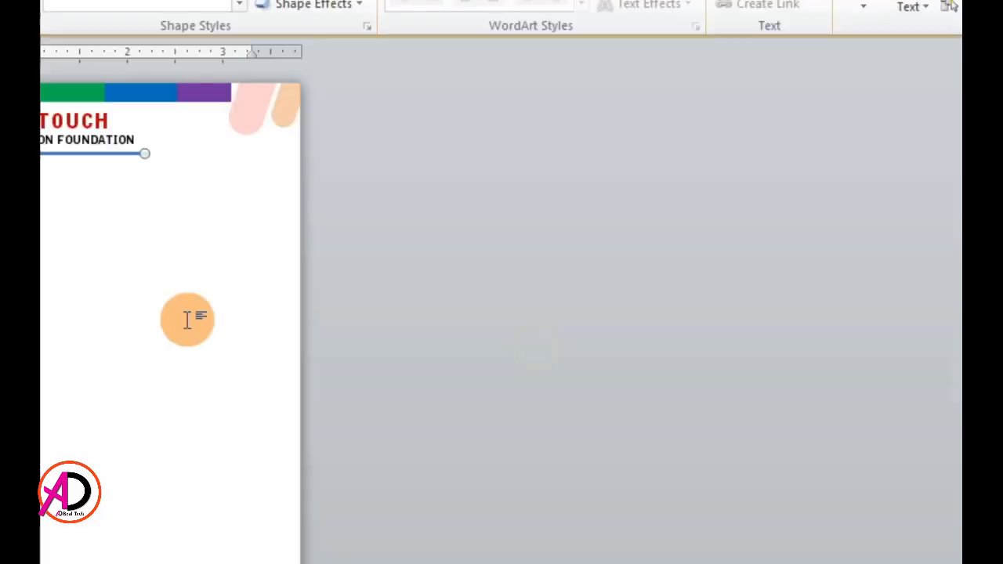
pyautogui.click(188, 318)
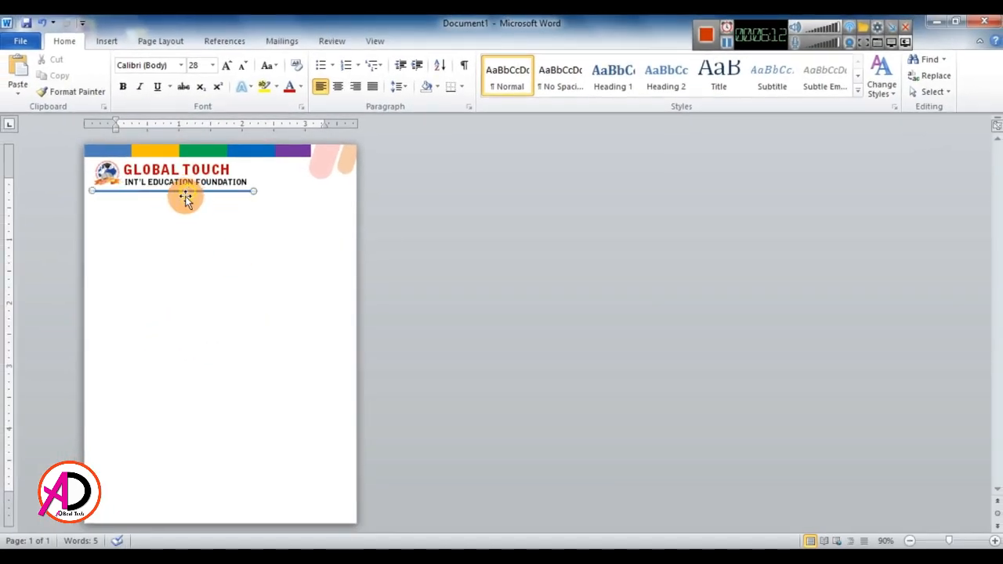
pyautogui.click(228, 264)
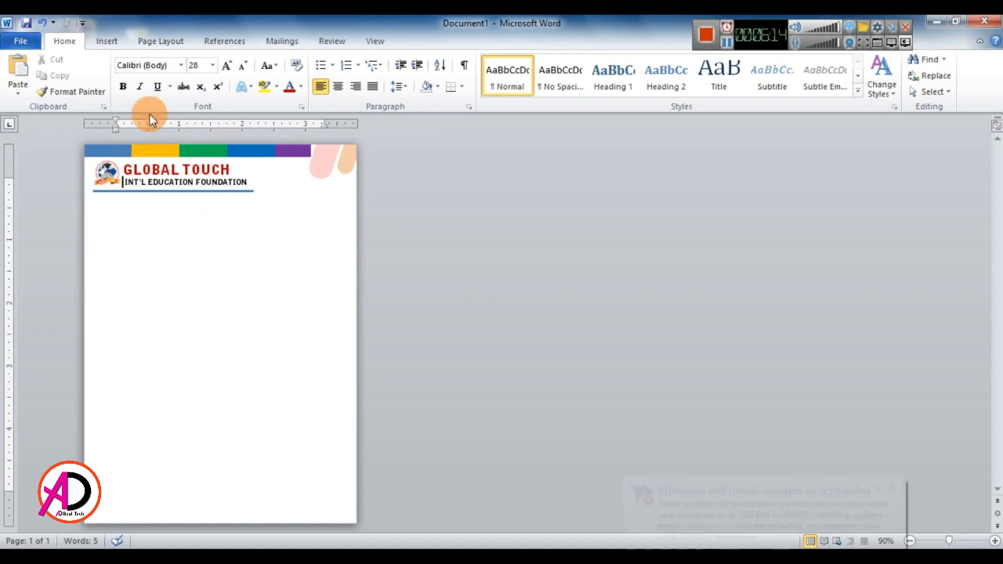
# Step: Draw a text box about 1.93 by 0.75 inches just below the line, near the page's right edge
pyautogui.click(106, 41)
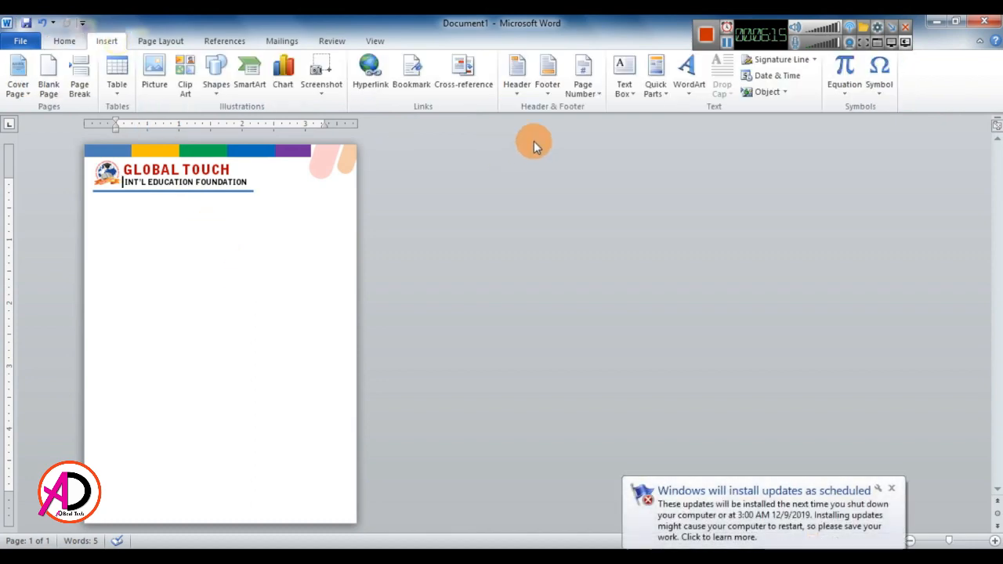
pyautogui.click(220, 87)
pyautogui.click(209, 122)
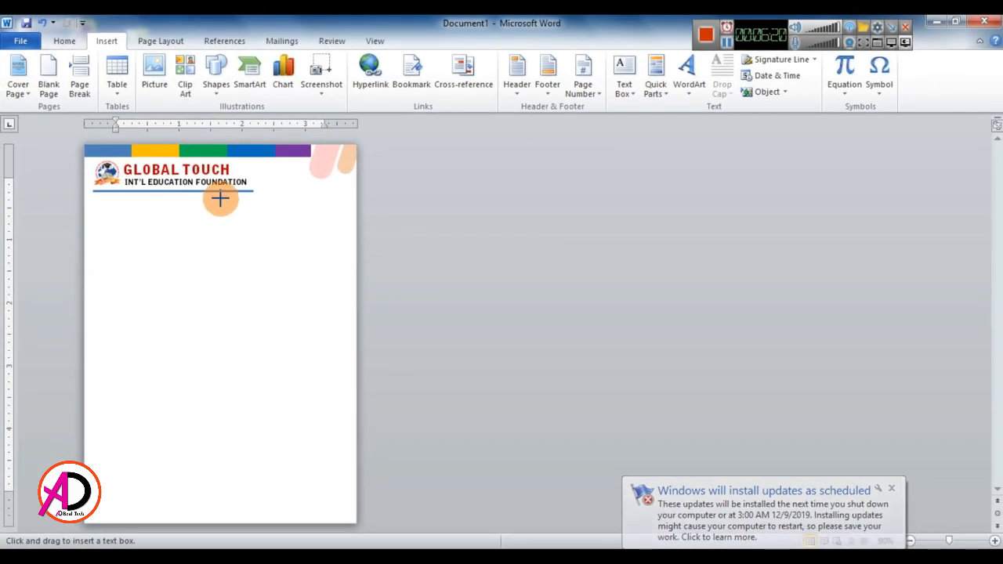
pyautogui.moveTo(221, 199)
pyautogui.mouseDown()
pyautogui.moveTo(321, 252)
pyautogui.moveTo(342, 248)
pyautogui.mouseUp()
pyautogui.moveTo(331, 197); pyautogui.dragTo(330, 198)
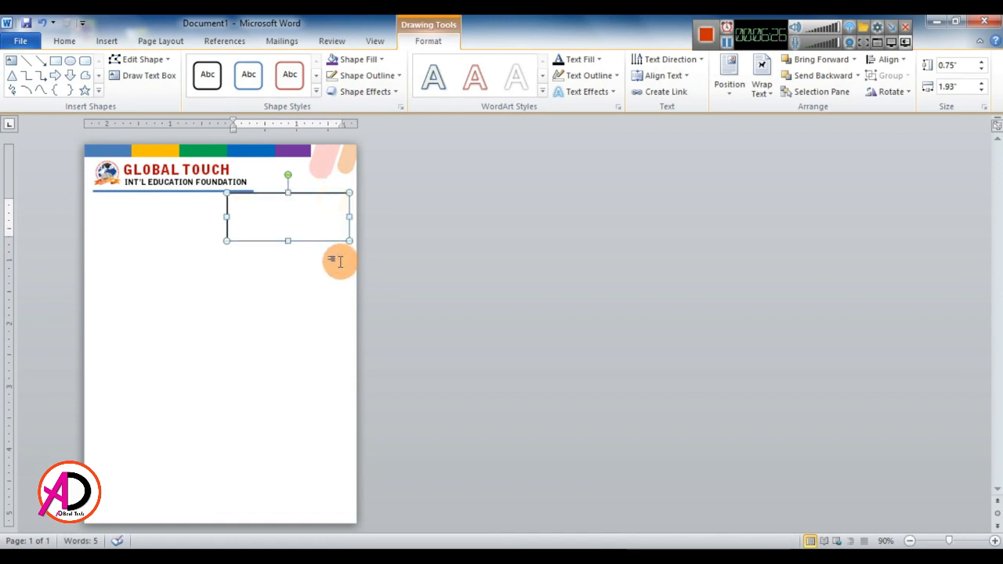
pyautogui.press('Right')
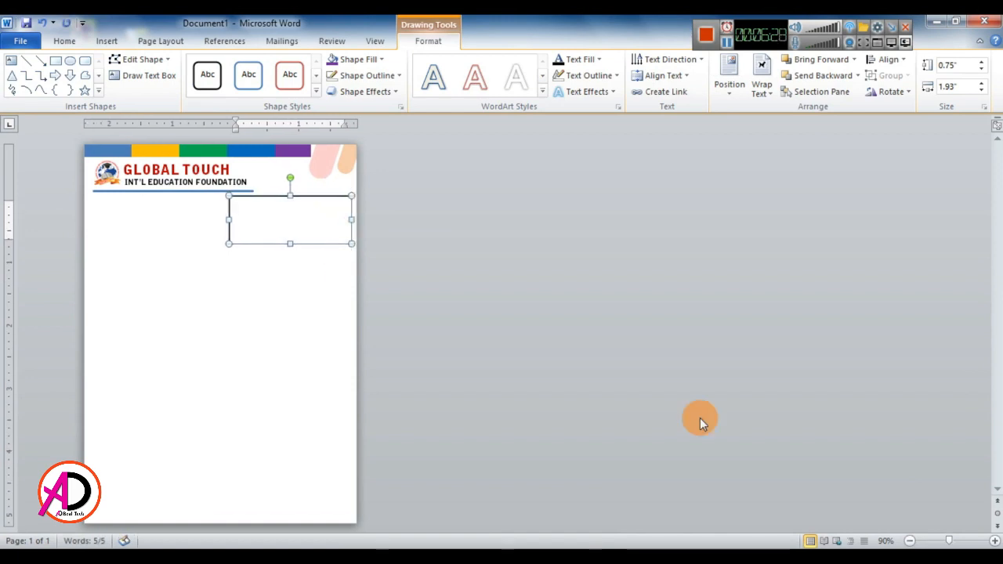
pyautogui.click(995, 540)
pyautogui.click(996, 541)
pyautogui.click(995, 541)
pyautogui.click(995, 541)
pyautogui.click(995, 541)
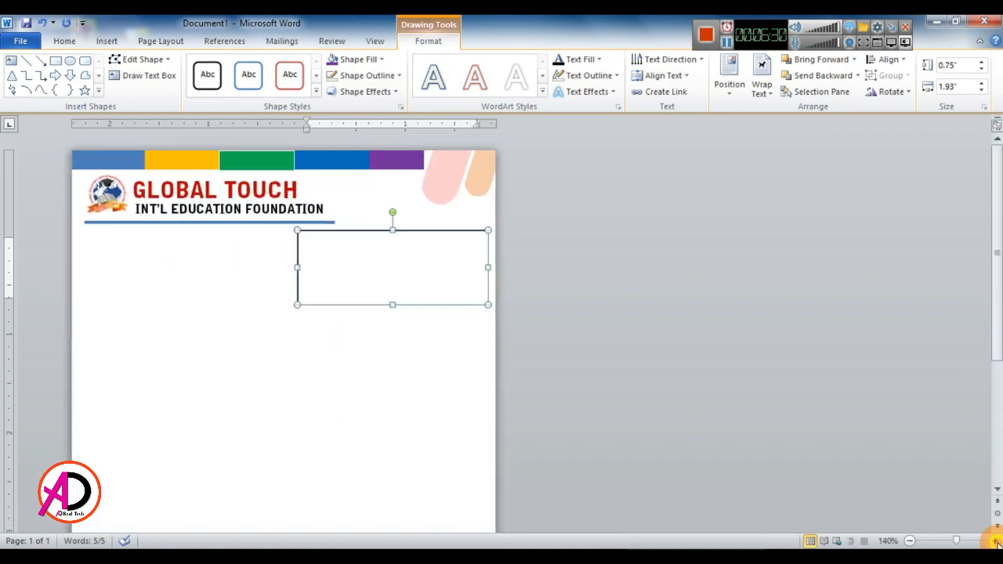
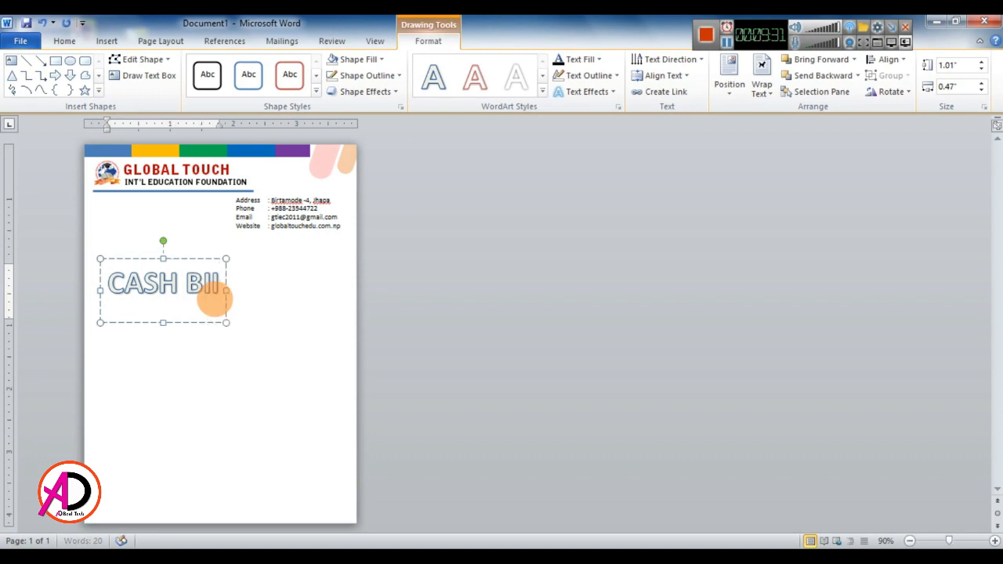
# Step: Complete the WordArt text as CASH-BIILL, replacing the space between the two words with a hyphen
pyautogui.write('L')
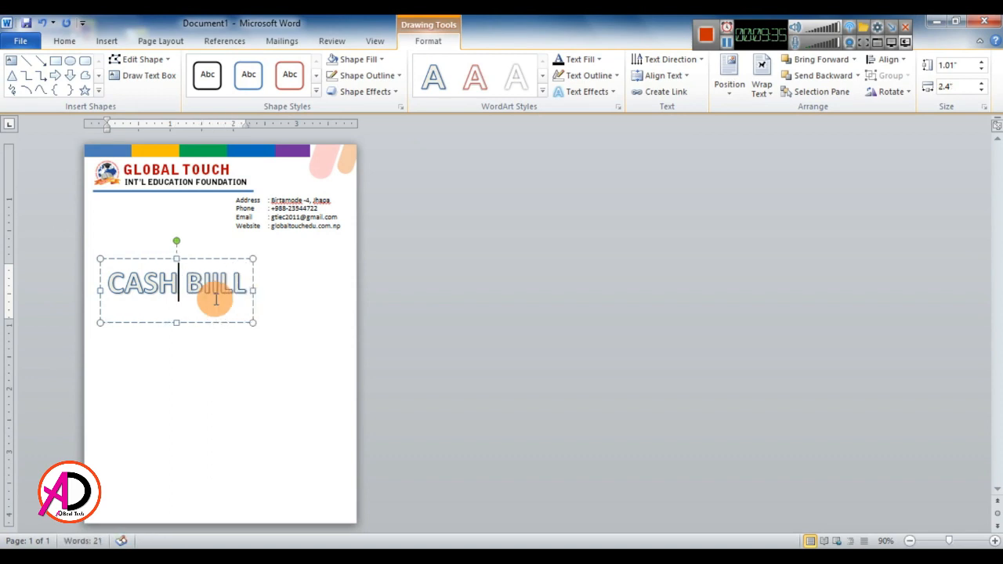
pyautogui.write('-')
pyautogui.press('Delete')
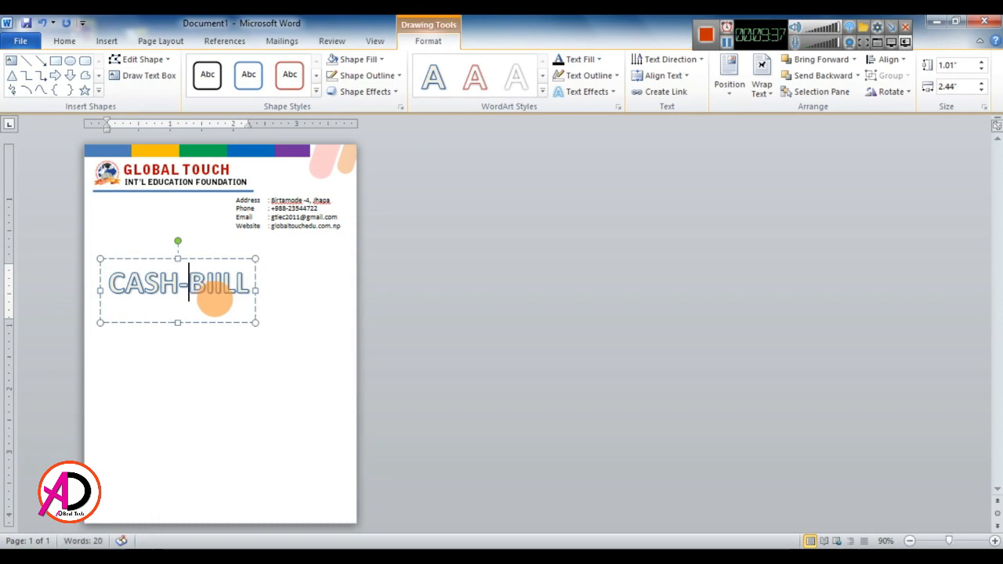
# Step: Fill the CASH-BIILL WordArt text with black and remove its outline
pyautogui.tripleClick(206, 279)
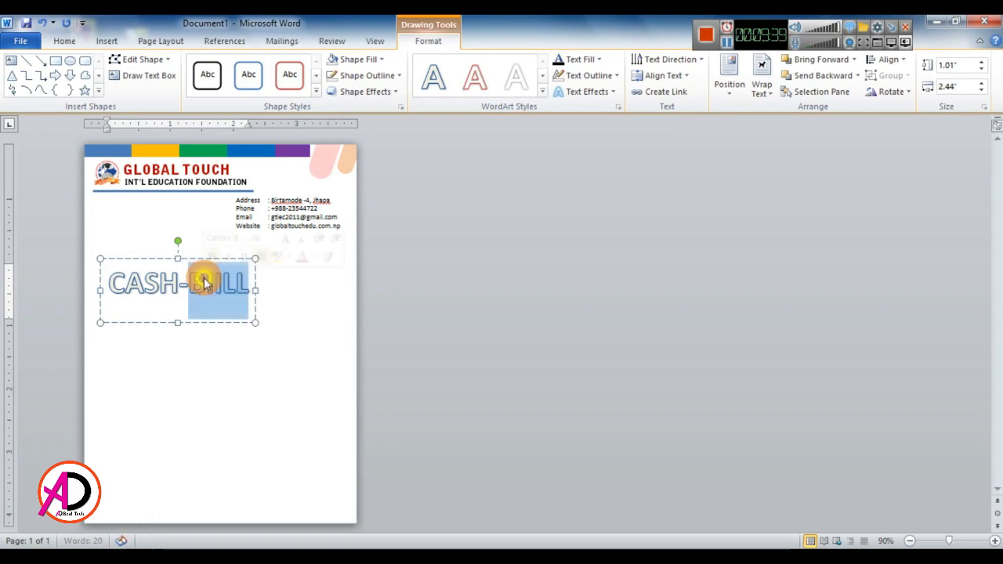
pyautogui.click(375, 59)
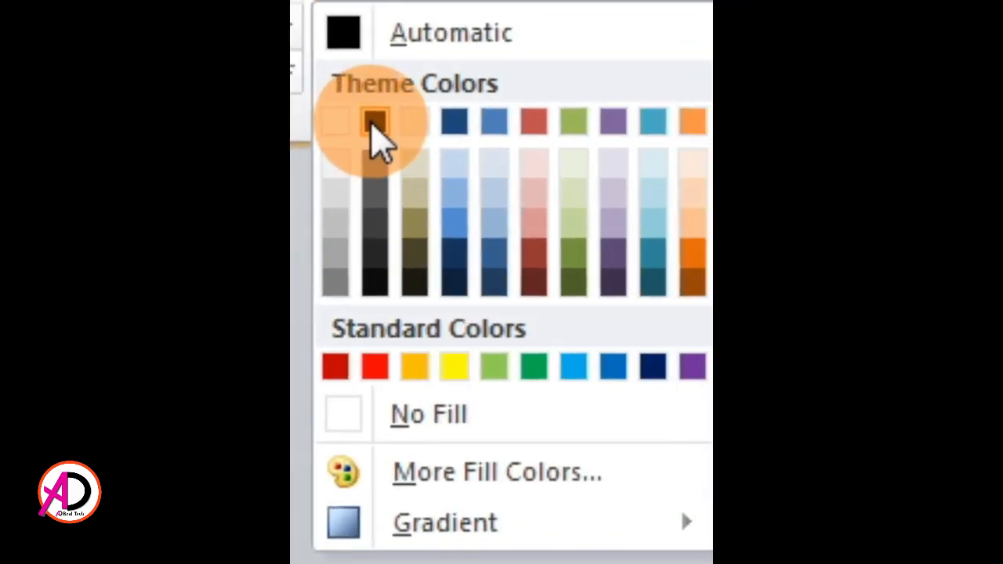
pyautogui.click(360, 125)
pyautogui.click(586, 68)
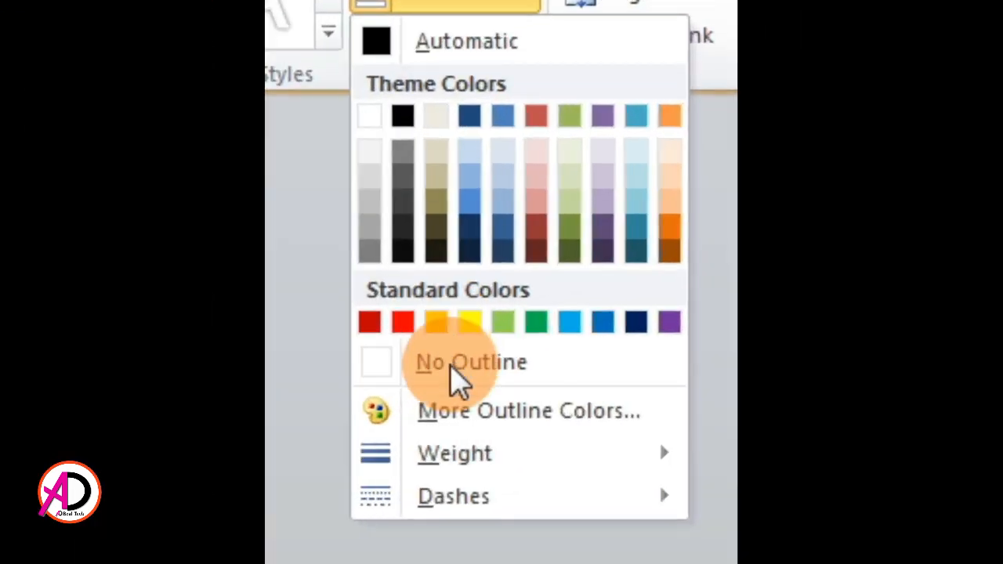
pyautogui.click(439, 384)
pyautogui.click(591, 91)
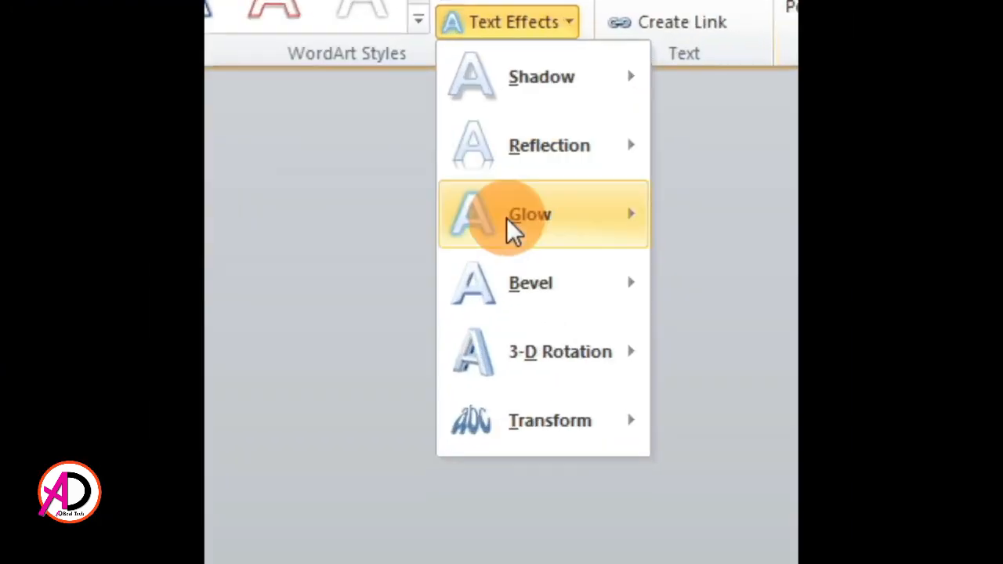
pyautogui.moveTo(486, 96)
pyautogui.click(428, 47)
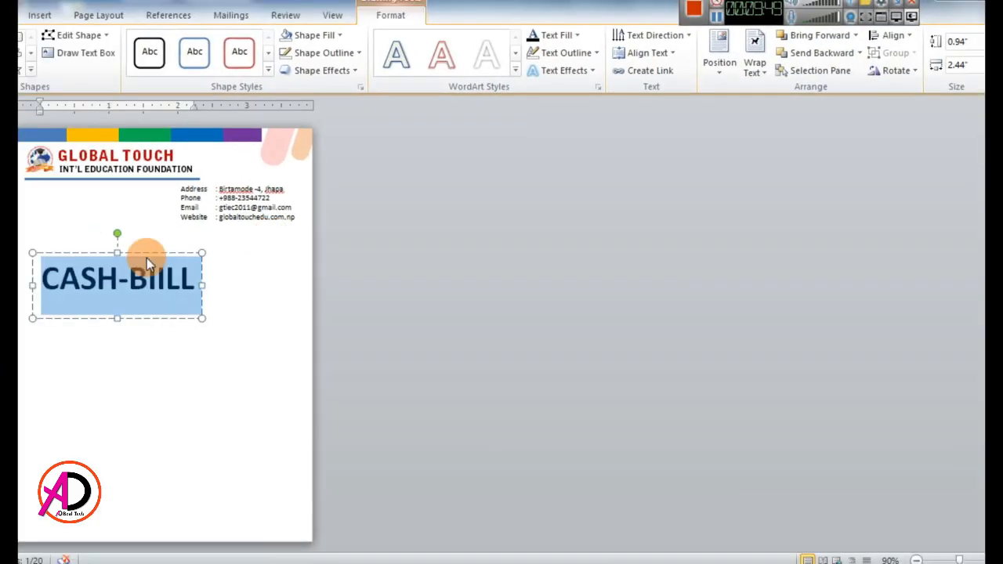
# Step: Underline and italicise the CASH-BIILL text and reduce its font size to 22
pyautogui.click(63, 36)
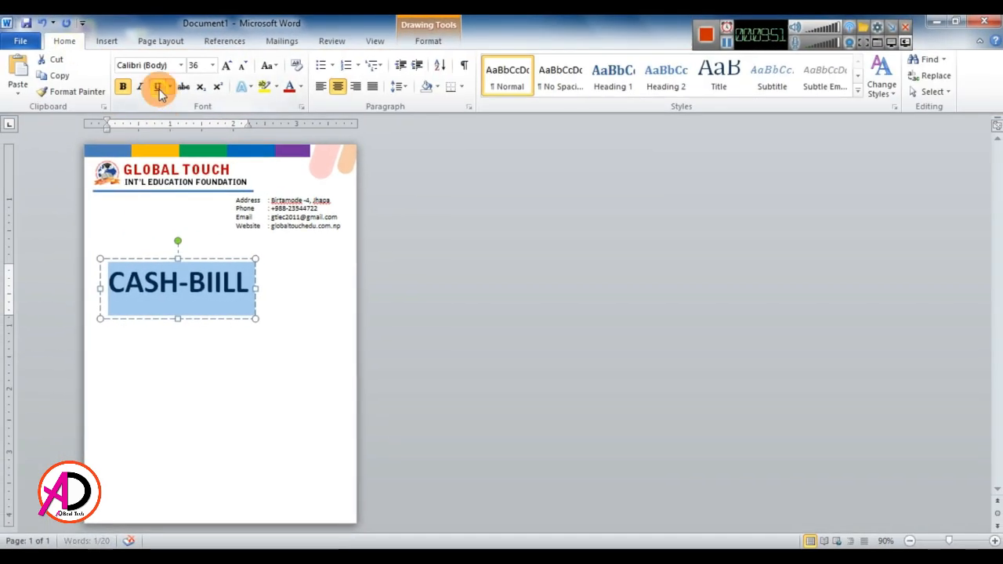
pyautogui.click(159, 87)
pyautogui.click(140, 86)
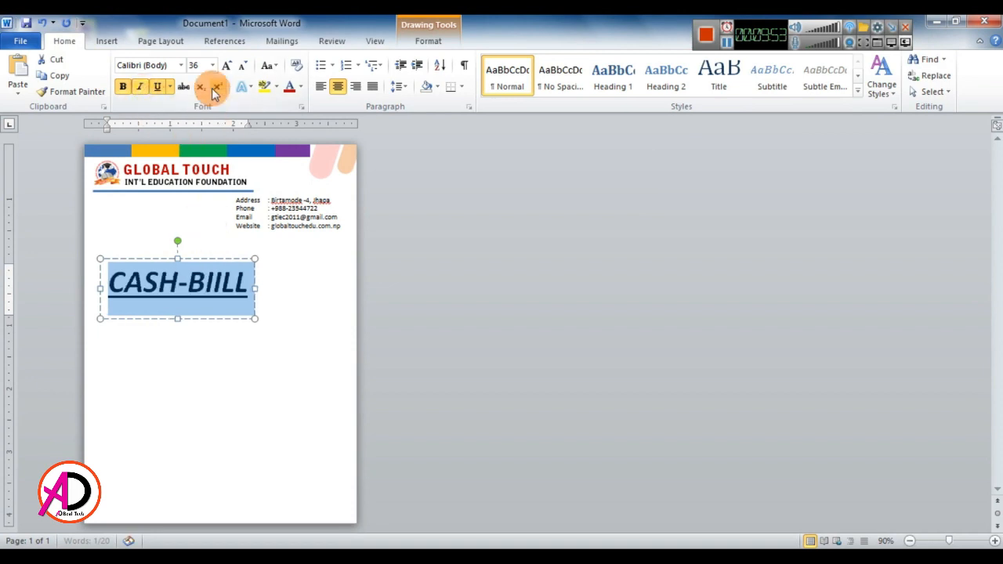
pyautogui.click(242, 66)
pyautogui.click(242, 65)
pyautogui.click(242, 65)
pyautogui.click(242, 65)
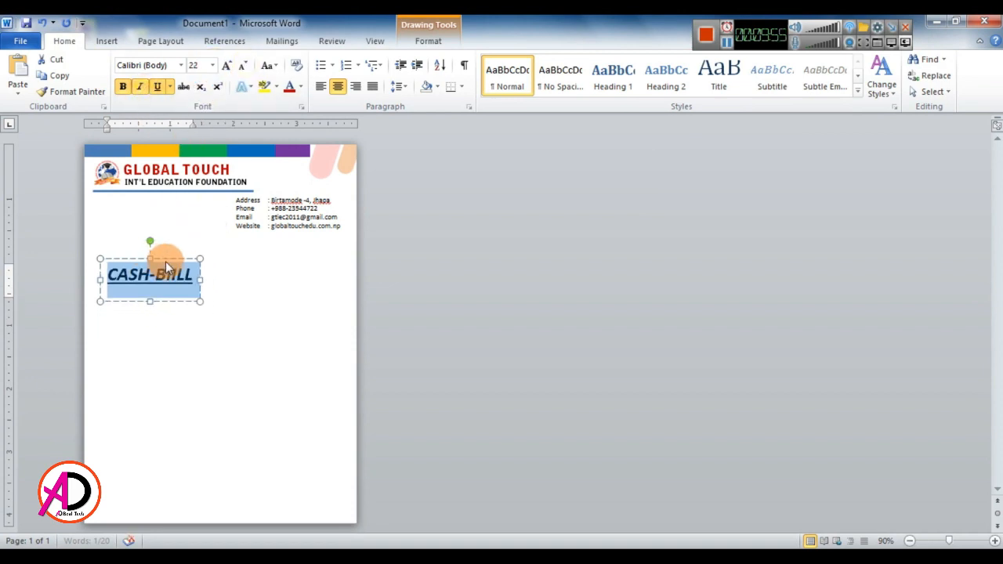
# Step: Move the CASH-BIILL WordArt up beneath the blue line, beside the contact details, and deselect it
pyautogui.click(129, 260)
pyautogui.moveTo(129, 260); pyautogui.dragTo(179, 192)
pyautogui.click(235, 278)
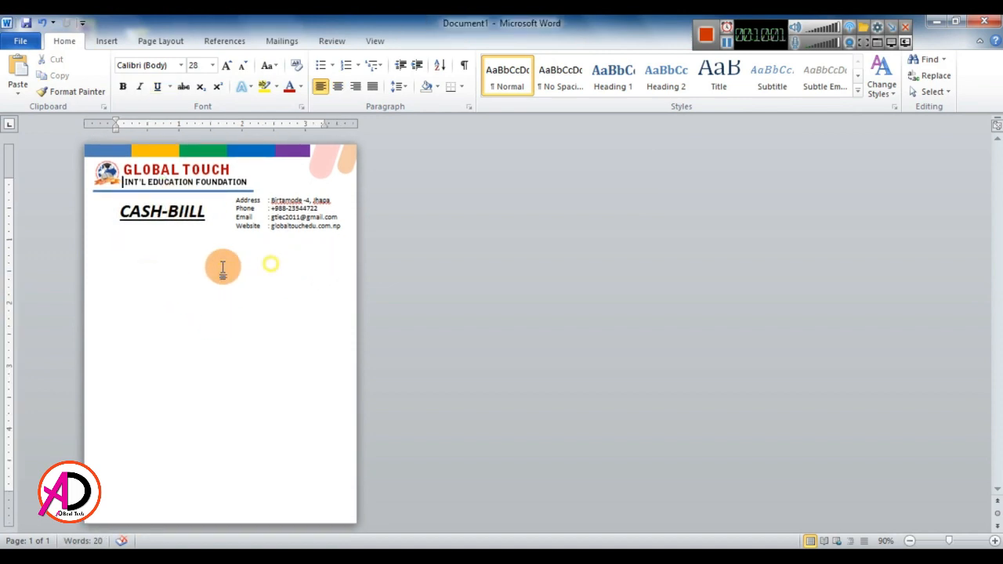
pyautogui.hotkey('ctrl', 'z')
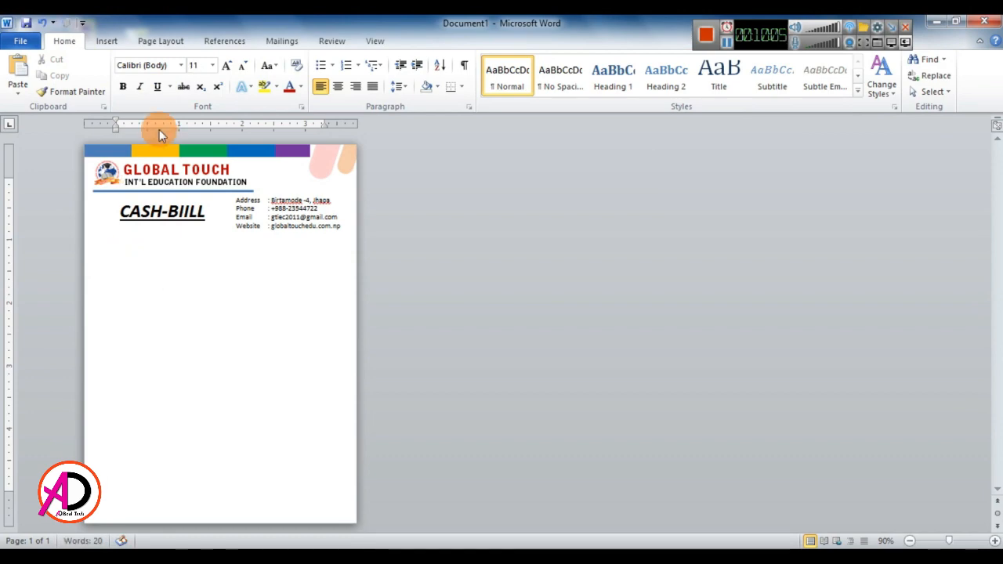
# Step: Insert a table of five columns and seven rows below the CASH-BIILL title
pyautogui.click(107, 41)
pyautogui.click(115, 77)
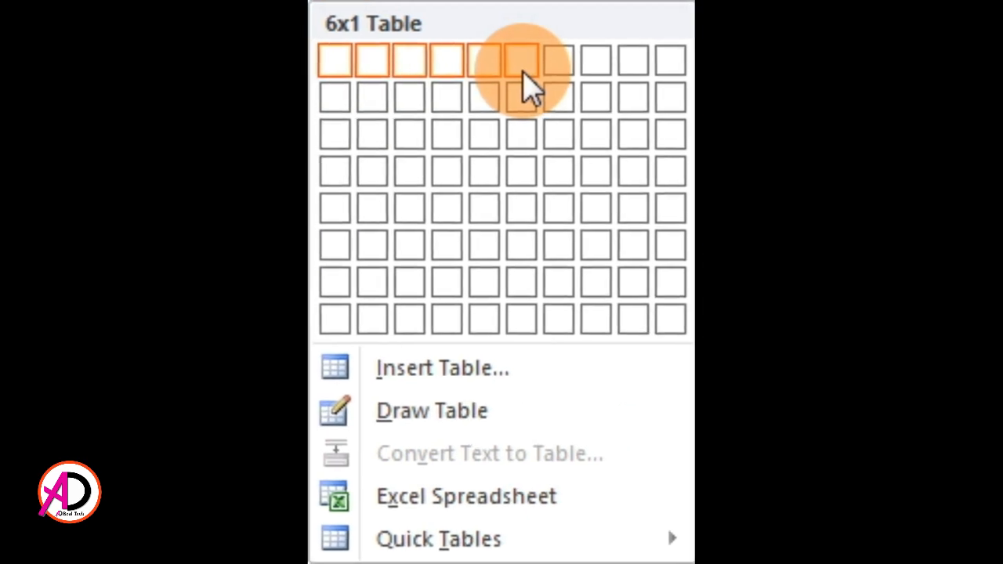
pyautogui.click(483, 286)
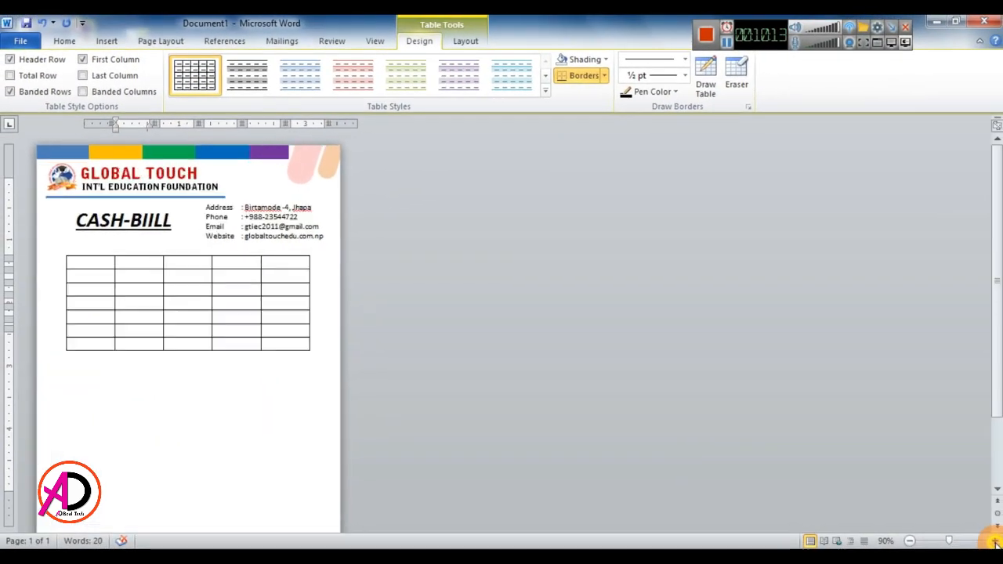
# Step: Shift the table's left edge outward to near the page edge, widen its last column and narrow its first column
pyautogui.click(995, 542)
pyautogui.click(995, 542)
pyautogui.click(995, 542)
pyautogui.click(995, 542)
pyautogui.click(994, 542)
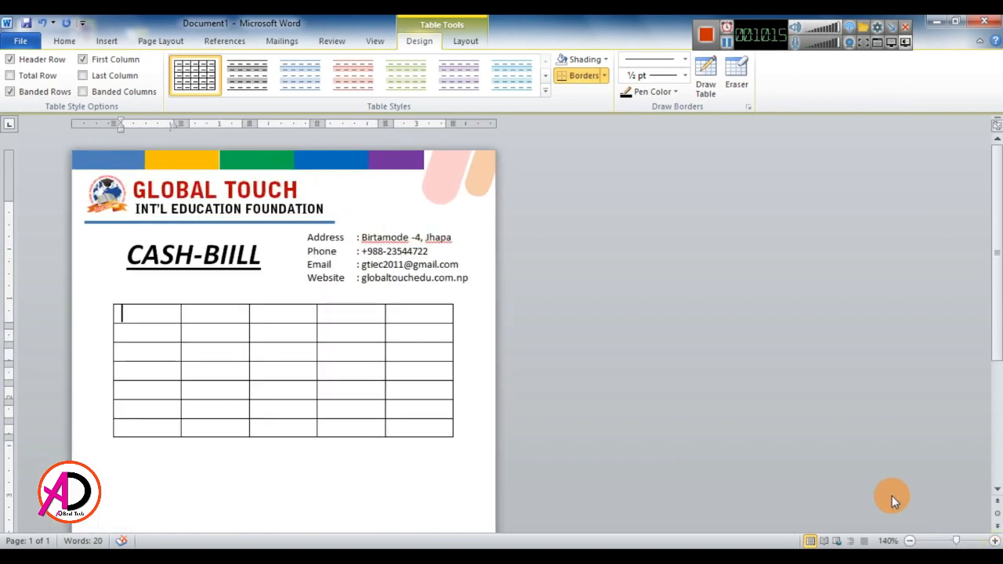
pyautogui.moveTo(112, 123); pyautogui.dragTo(84, 123)
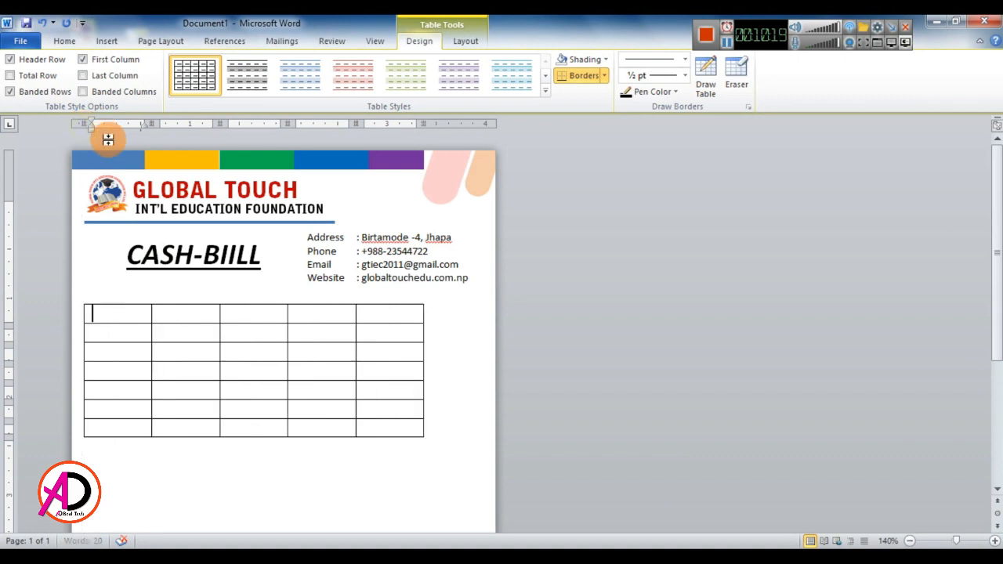
pyautogui.moveTo(459, 125); pyautogui.dragTo(477, 138)
pyautogui.moveTo(148, 123)
pyautogui.mouseDown()
pyautogui.moveTo(130, 123)
pyautogui.moveTo(130, 132)
pyautogui.mouseUp()
# Step: Enter the column headings SN, NAME OF ITEM, QTY, RATE and TOTAL in the table's first row
pyautogui.click(105, 315)
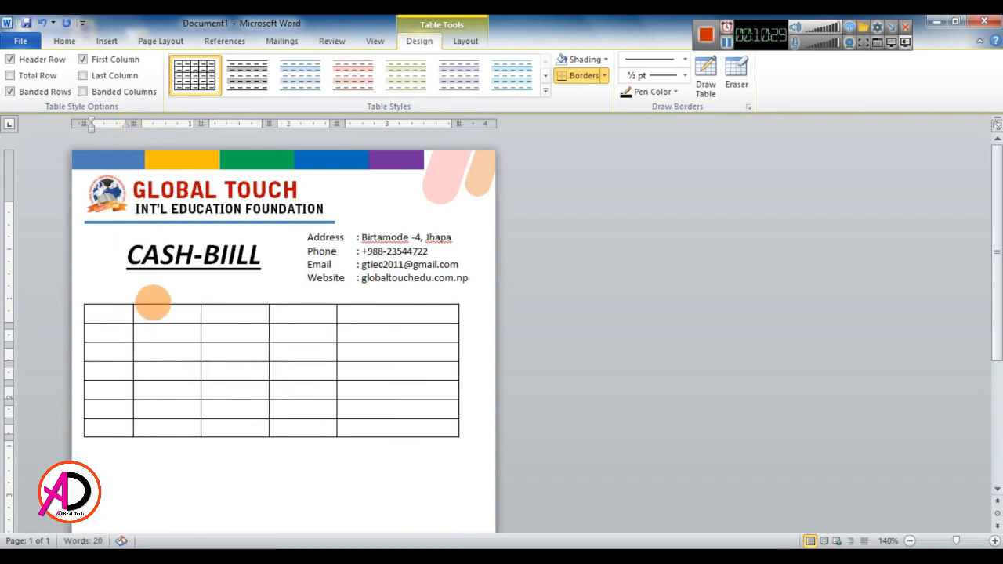
pyautogui.write('sn')
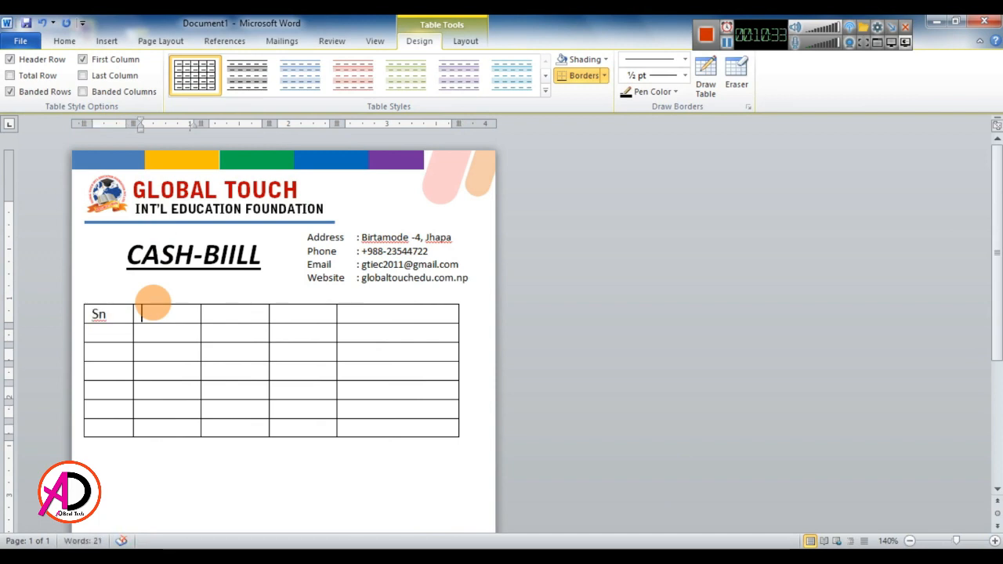
pyautogui.press('BackSpace')
pyautogui.write('NAME')
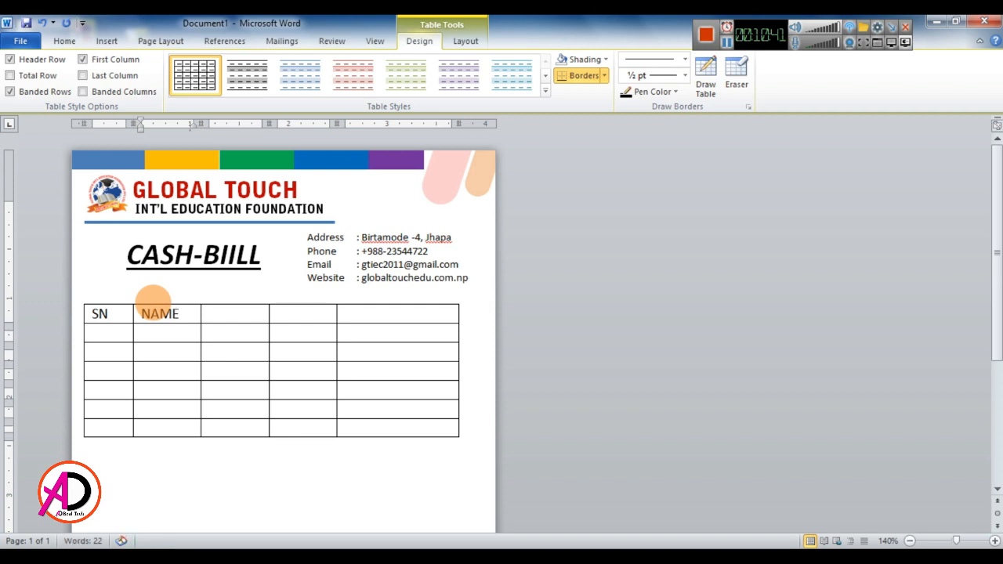
pyautogui.write(' OF IT')
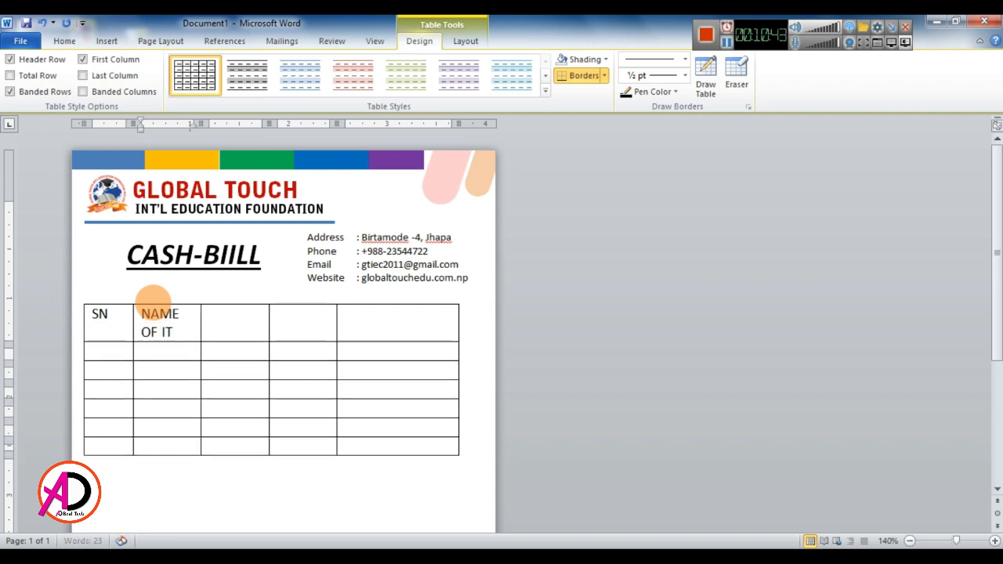
pyautogui.write('QTY')
pyautogui.press('Tab')
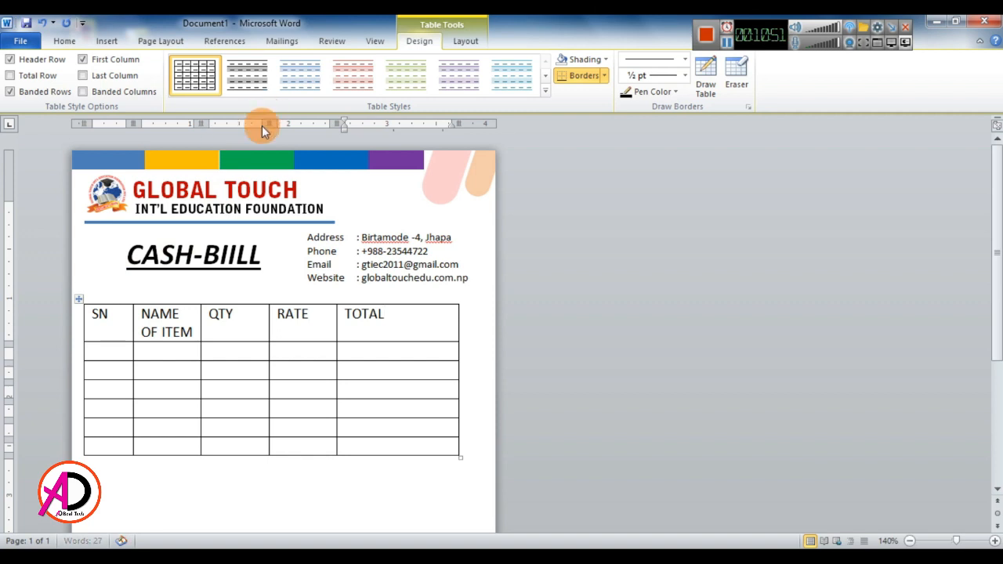
# Step: Widen the NAME OF ITEM column to fit its heading on one line, and narrow the QTY, RATE and TOTAL columns
pyautogui.moveTo(209, 124); pyautogui.dragTo(251, 124)
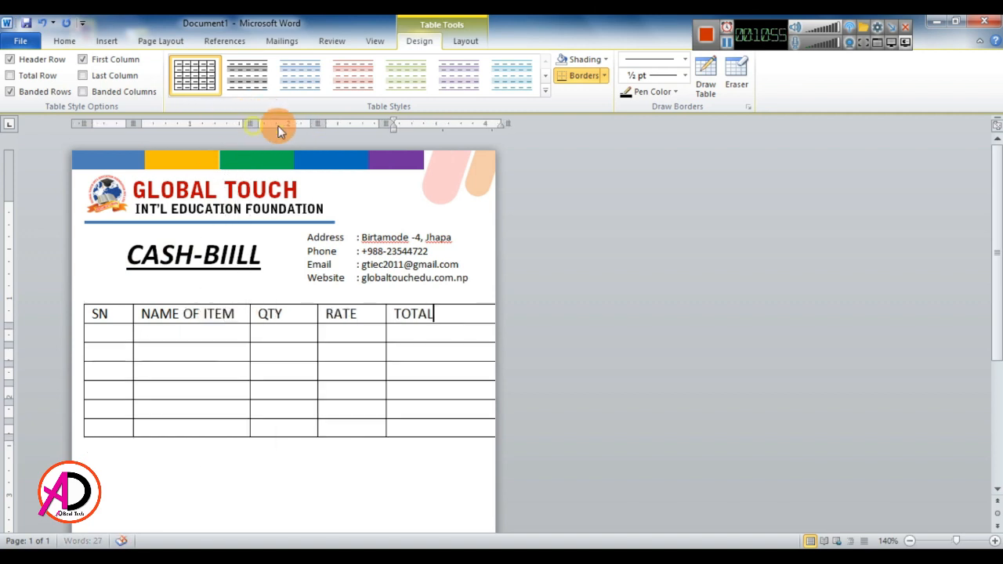
pyautogui.moveTo(318, 124); pyautogui.dragTo(298, 124)
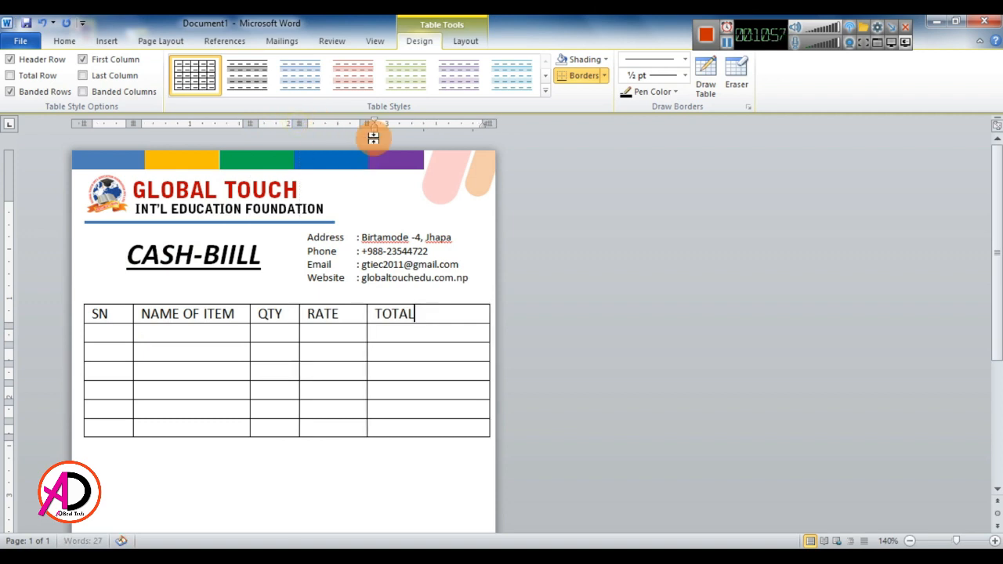
pyautogui.moveTo(365, 117); pyautogui.dragTo(354, 125)
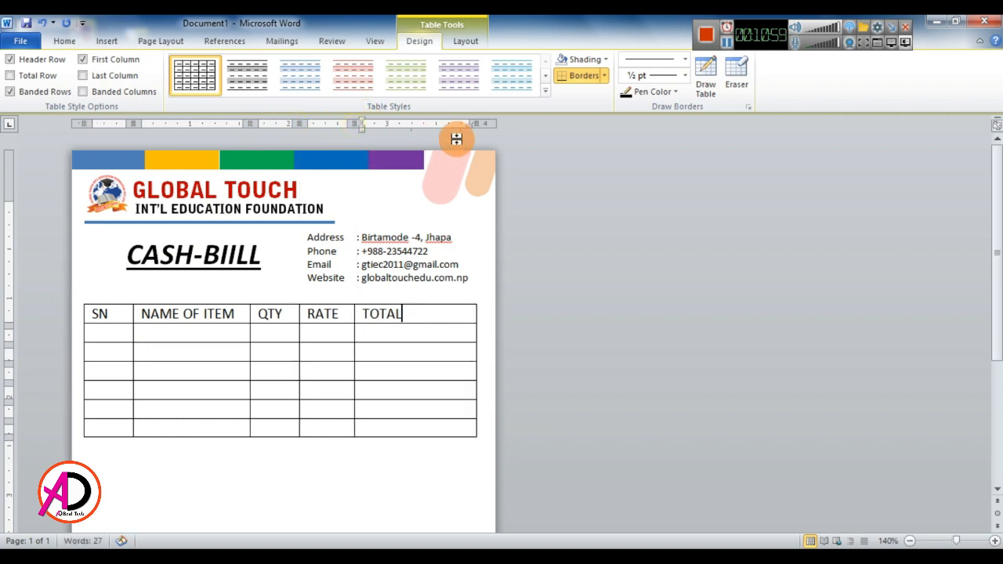
pyautogui.moveTo(246, 122); pyautogui.dragTo(287, 124)
pyautogui.moveTo(516, 122)
pyautogui.mouseDown()
pyautogui.moveTo(472, 125)
pyautogui.moveTo(483, 125)
pyautogui.mouseUp()
# Step: Fine-tune the column widths: slightly widen QTY and NAME OF ITEM, and narrow SN and TOTAL to keep the table within the page
pyautogui.click(349, 320)
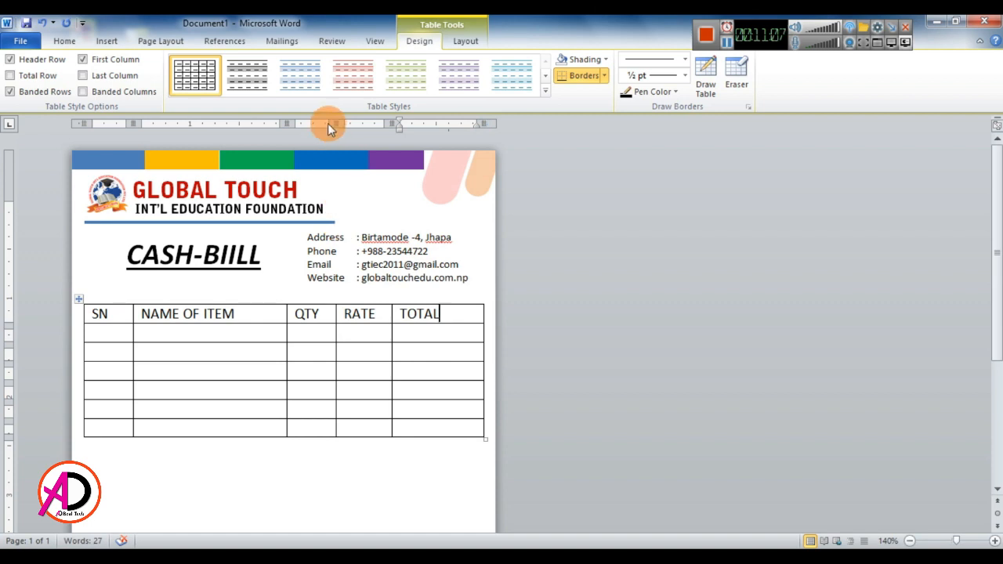
pyautogui.moveTo(333, 123); pyautogui.dragTo(343, 123)
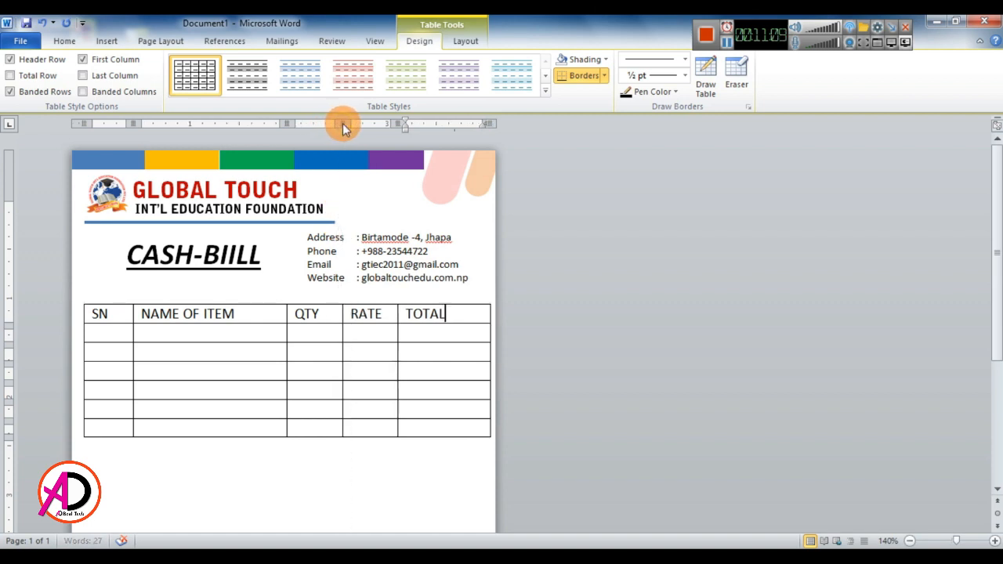
pyautogui.moveTo(491, 122); pyautogui.dragTo(478, 119)
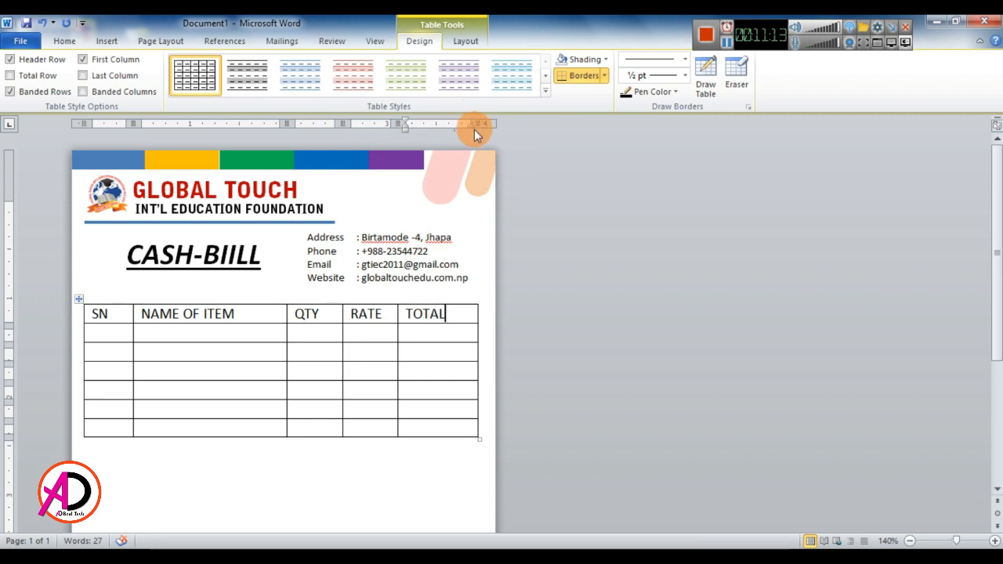
pyautogui.moveTo(128, 125); pyautogui.dragTo(127, 123)
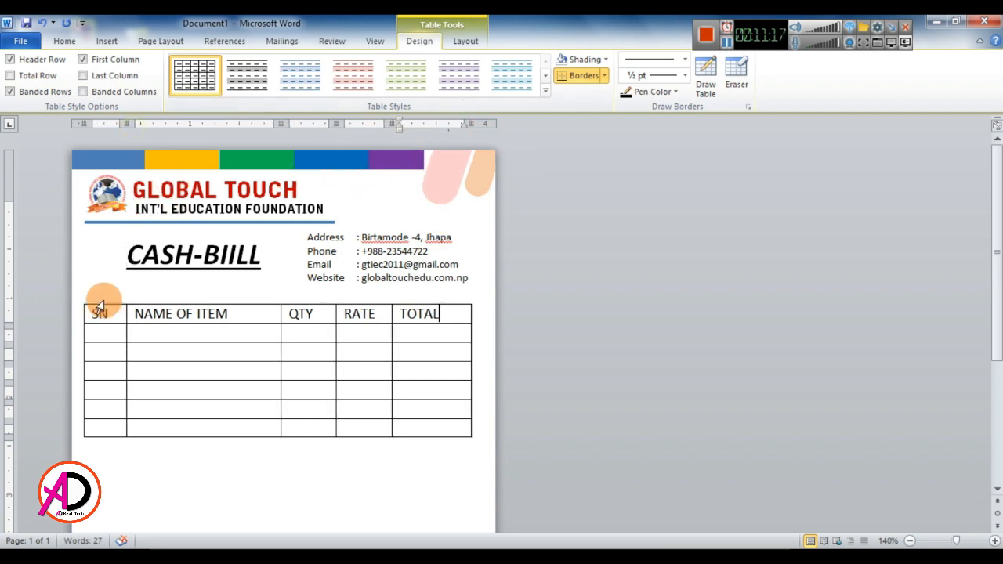
pyautogui.moveTo(276, 124); pyautogui.dragTo(287, 123)
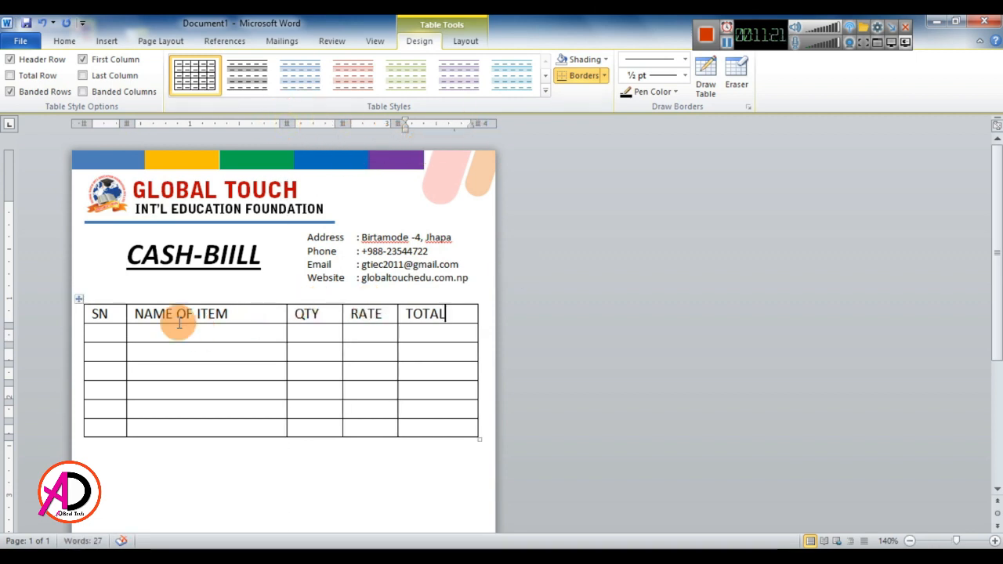
# Step: Make the table's header row bold and italic and centre its headings
pyautogui.moveTo(118, 314); pyautogui.dragTo(421, 314)
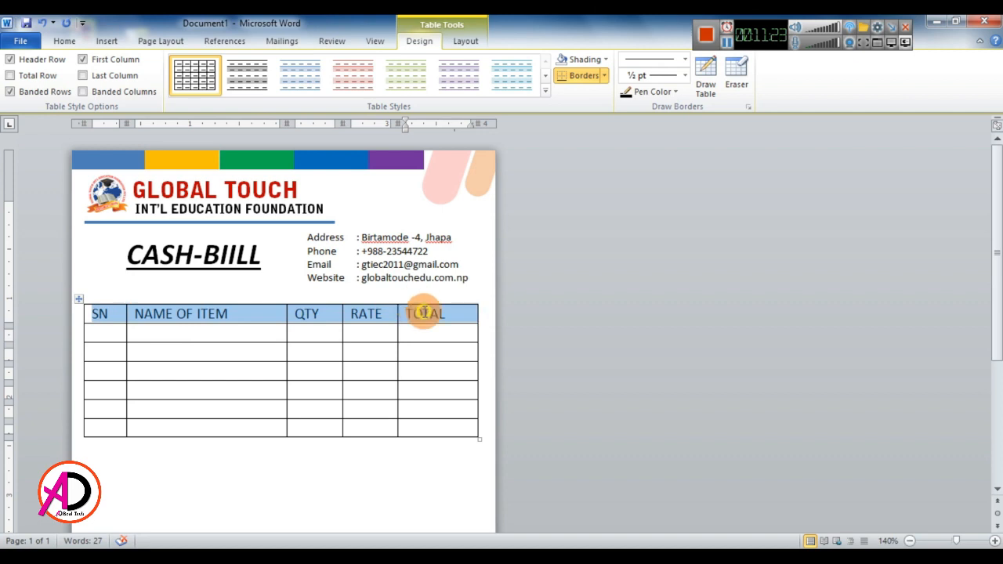
pyautogui.click(66, 43)
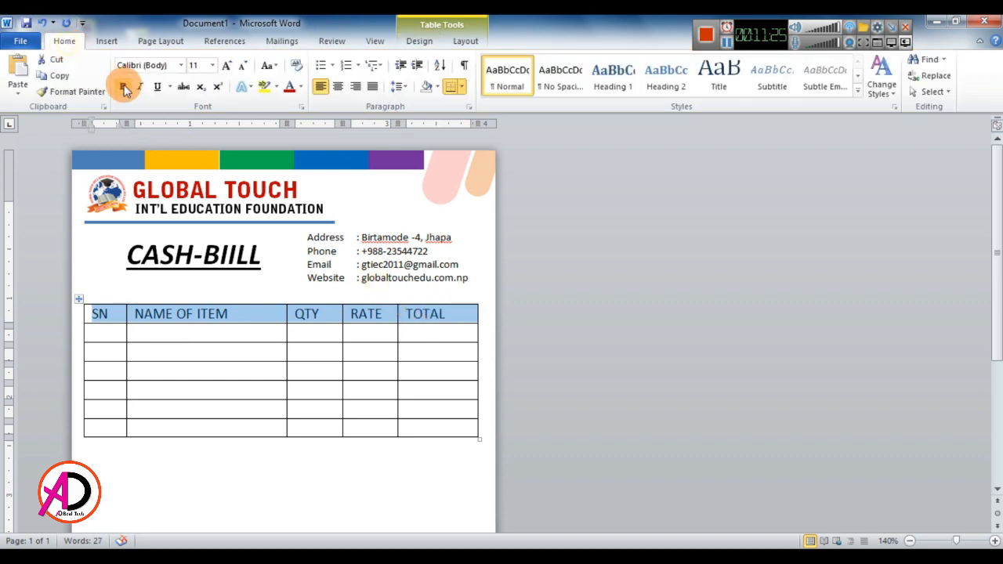
pyautogui.click(127, 87)
pyautogui.click(338, 86)
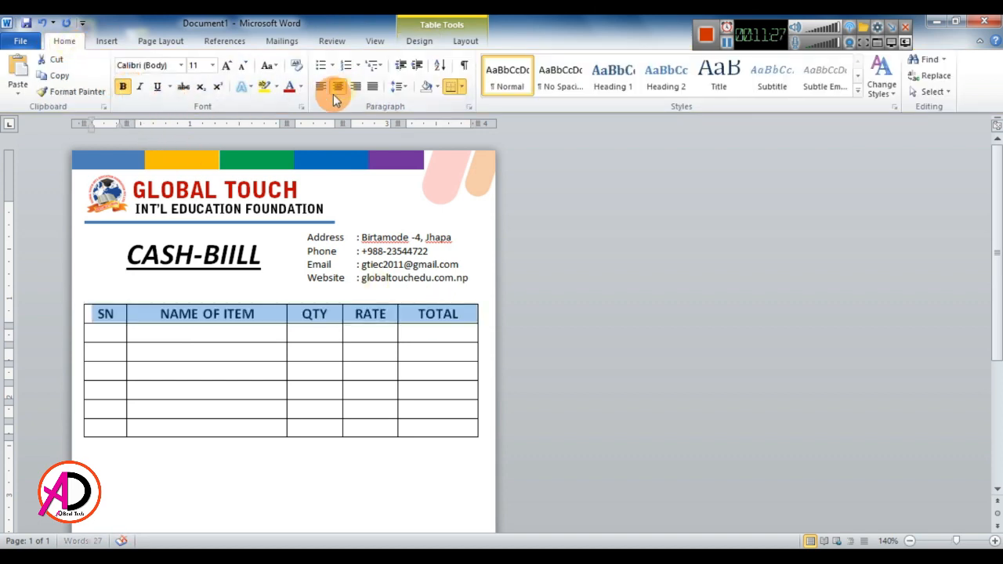
pyautogui.click(140, 86)
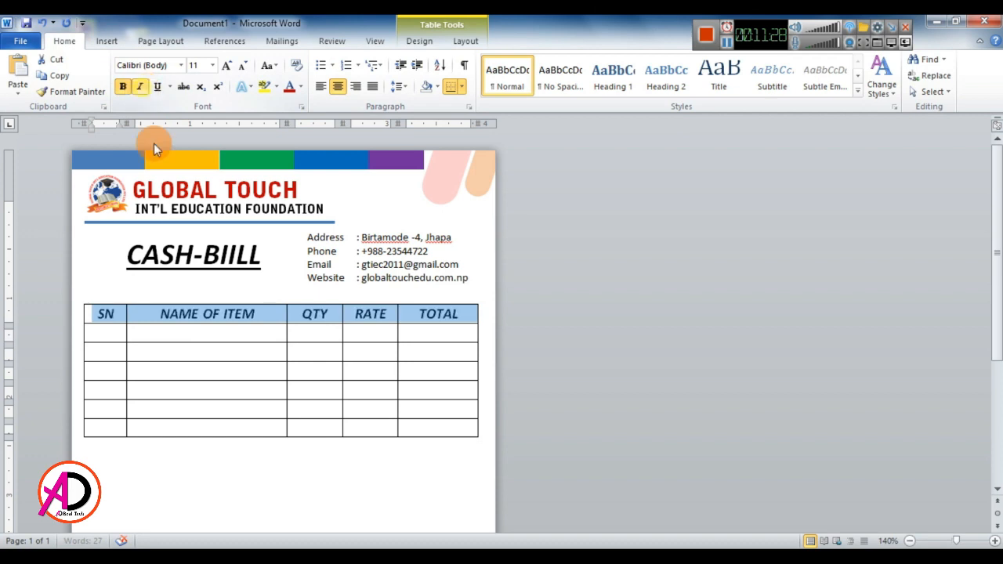
pyautogui.click(209, 333)
# Step: Stretch the row directly below the table headings to a height of about 1.5 inches
pyautogui.click(910, 541)
pyautogui.click(910, 541)
pyautogui.click(910, 541)
pyautogui.click(910, 541)
pyautogui.scroll(-1, 381, 392)
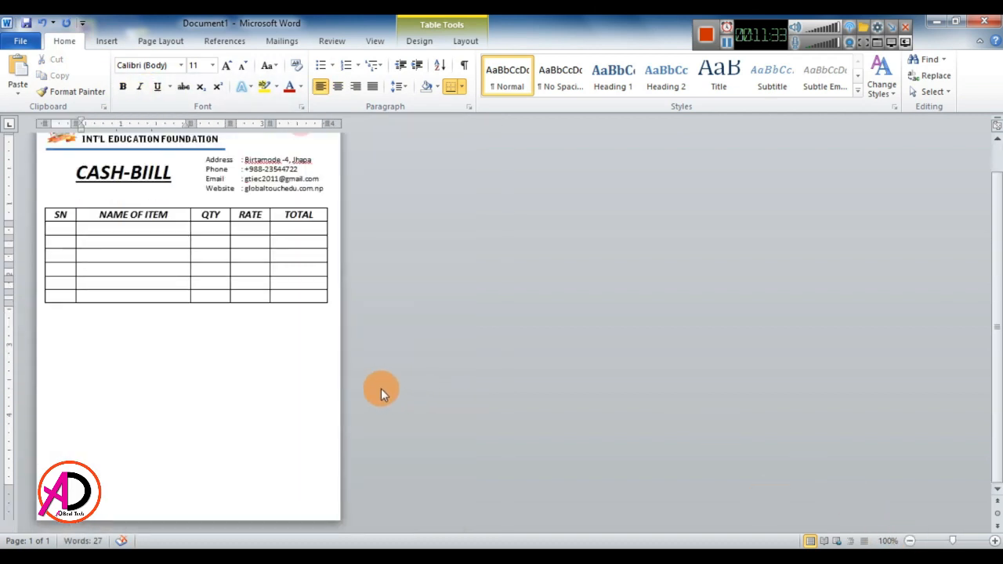
pyautogui.moveTo(94, 235); pyautogui.dragTo(99, 326)
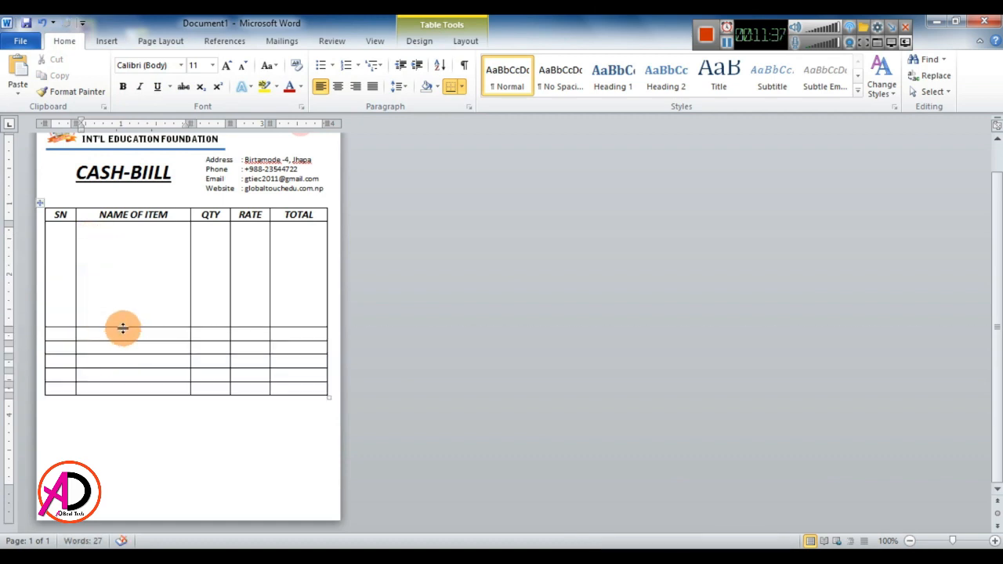
# Step: Stretch the blank item row to about 2.4 inches and label the RATE cells below it Total, Vat, Dis and Total
pyautogui.moveTo(125, 383); pyautogui.dragTo(142, 393)
pyautogui.click(242, 401)
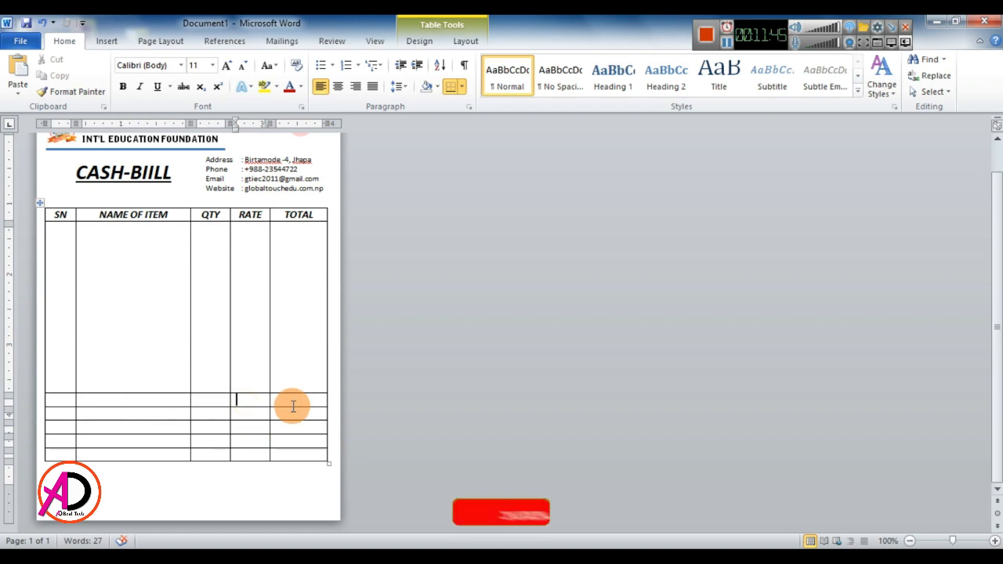
pyautogui.write('tORAL ')
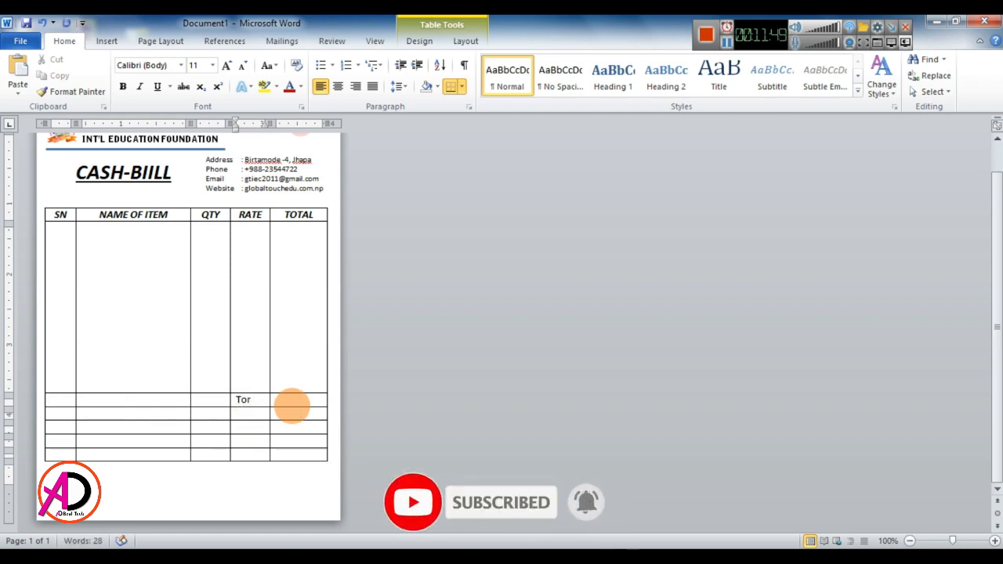
pyautogui.write('Vta')
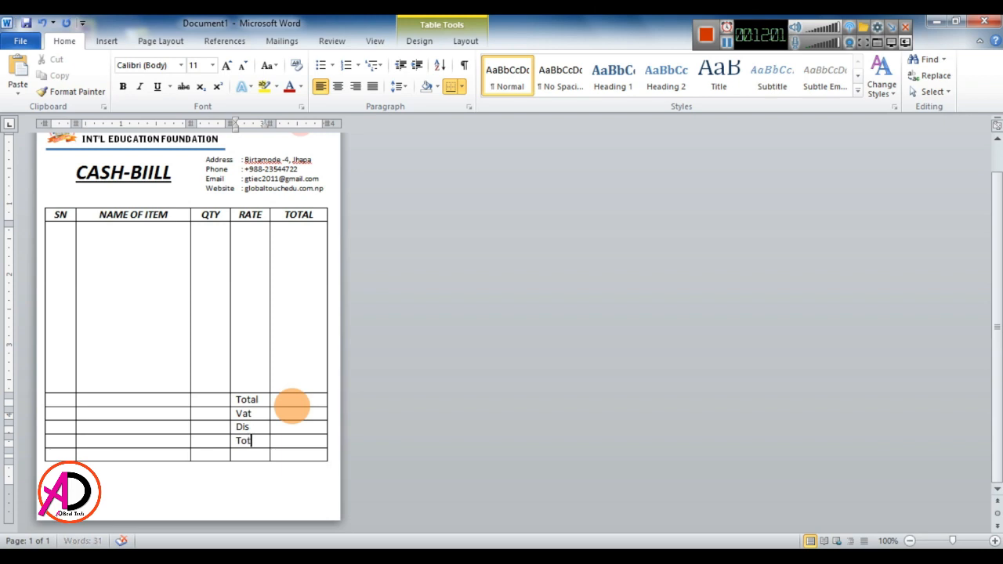
pyautogui.write('l')
# Step: Delete the empty last row of the item table
pyautogui.moveTo(59, 455); pyautogui.dragTo(277, 455)
pyautogui.click(466, 41)
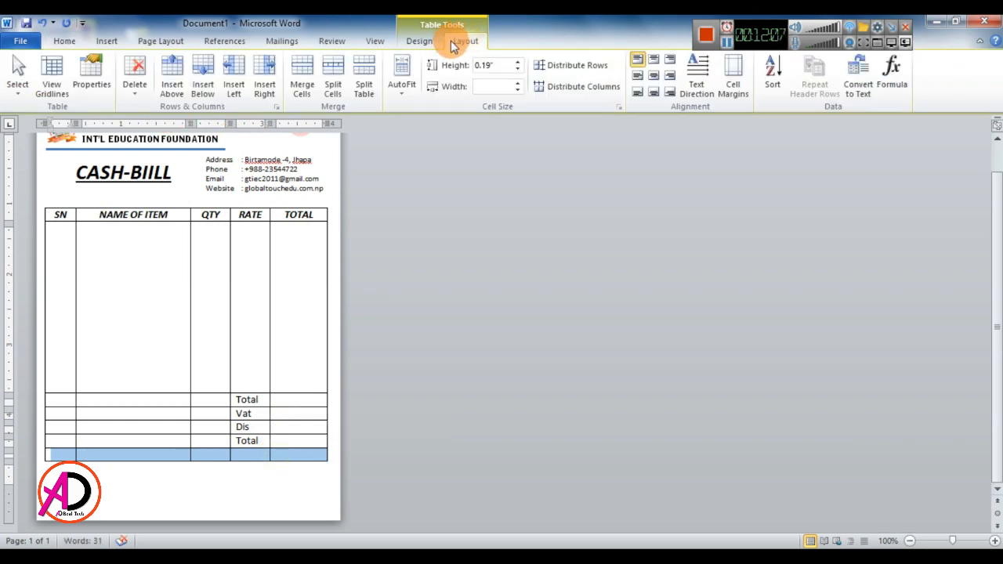
pyautogui.click(134, 77)
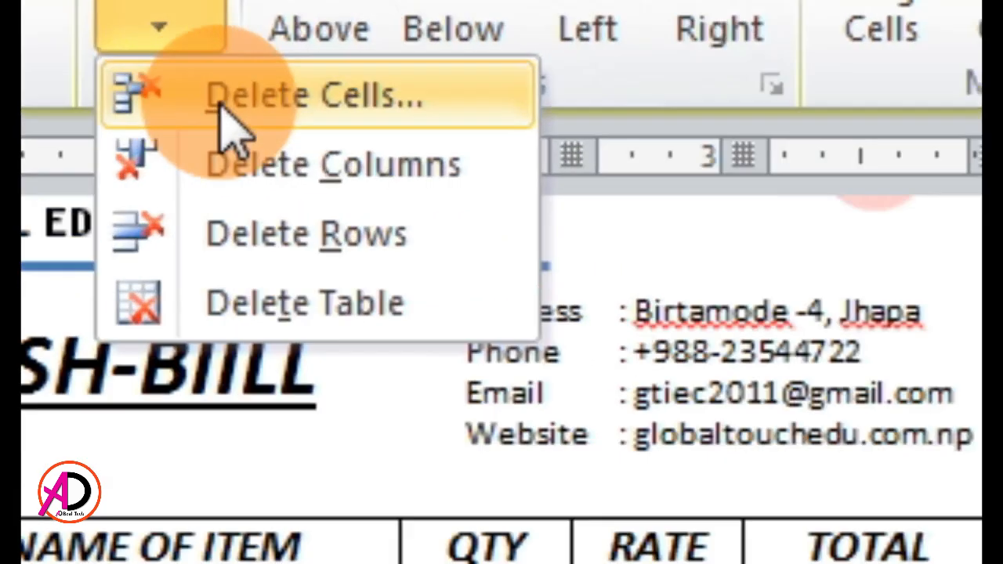
pyautogui.click(235, 126)
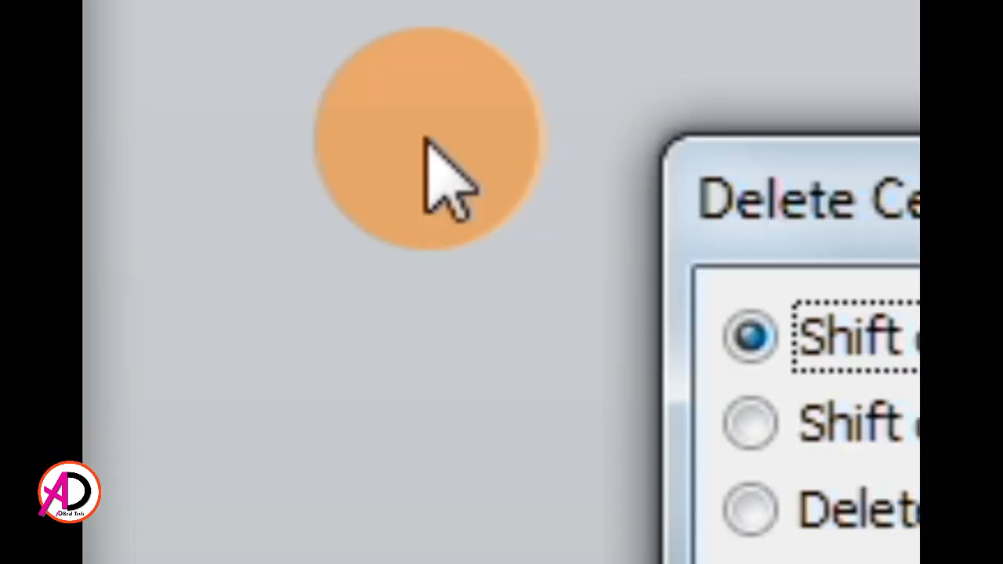
pyautogui.click(447, 504)
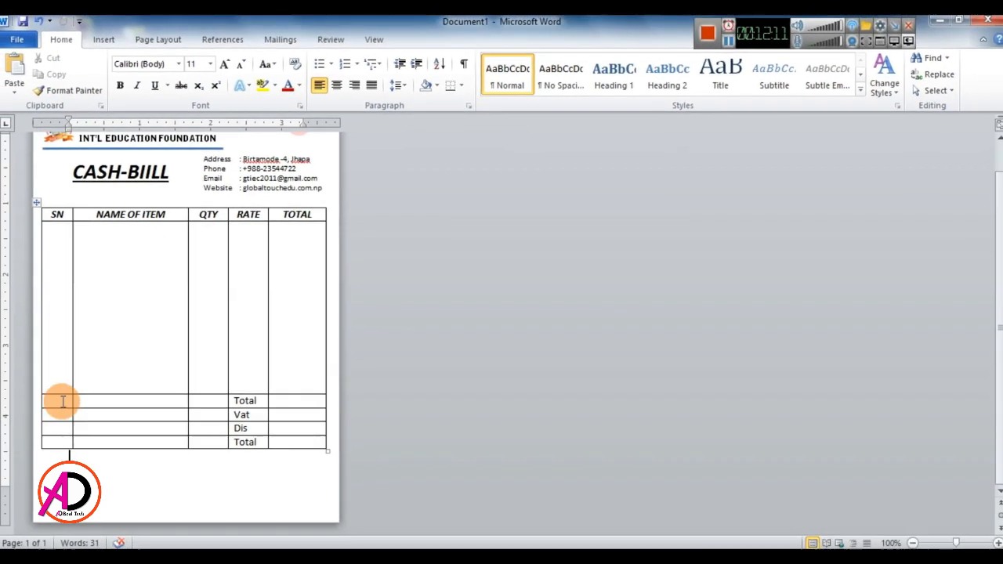
# Step: Merge the empty SN, NAME OF ITEM and QTY cells beside the totals into one cell and enter "In Word:" in it
pyautogui.moveTo(44, 404); pyautogui.dragTo(195, 452)
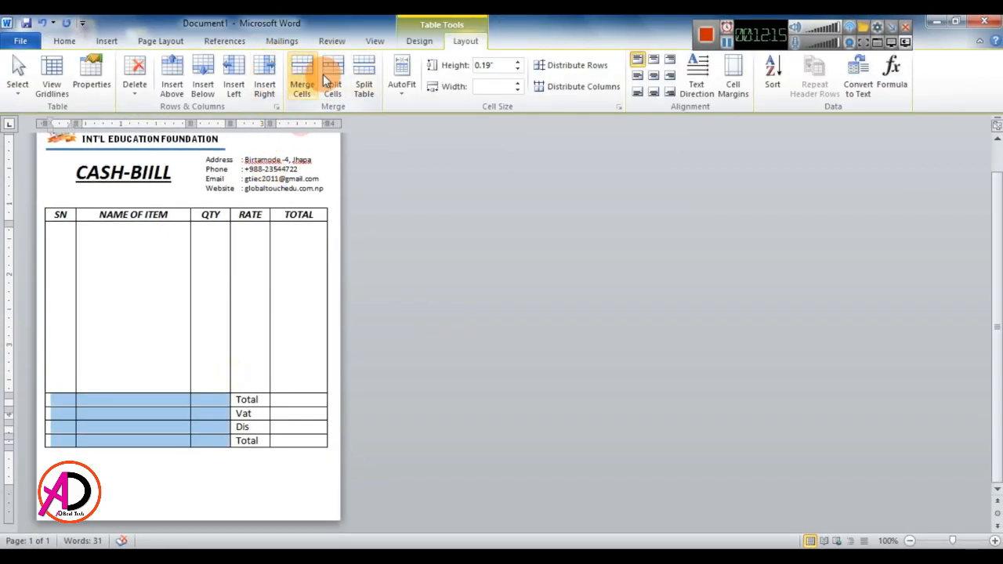
pyautogui.click(302, 83)
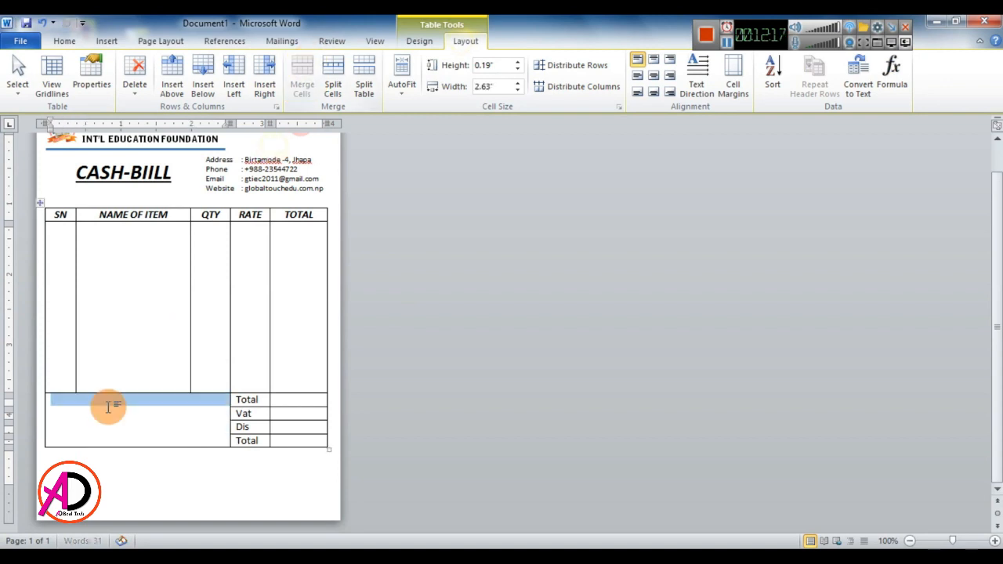
pyautogui.click(110, 405)
pyautogui.write('In Word:')
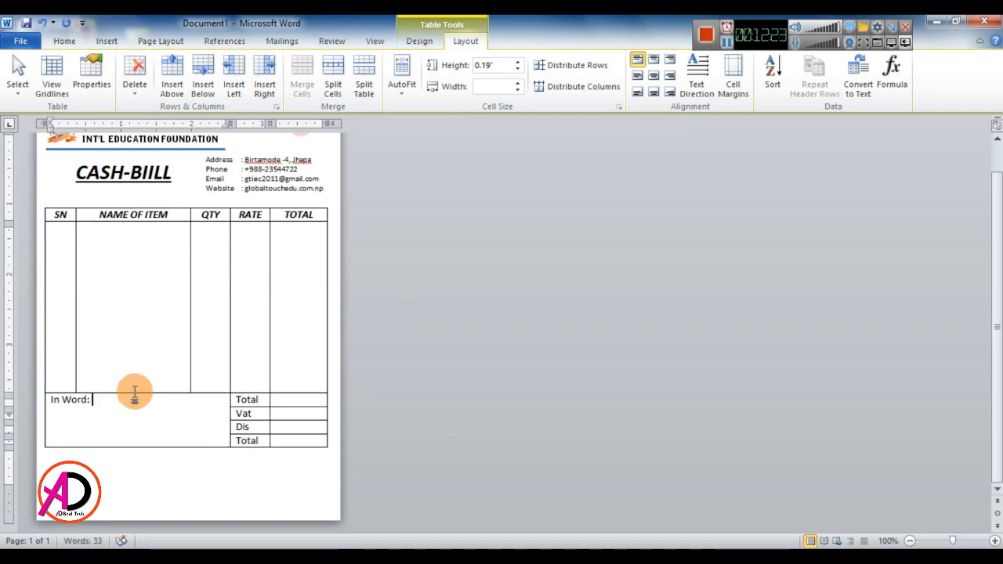
# Step: Apply a double-line style to all borders of the whole item table
pyautogui.click(194, 485)
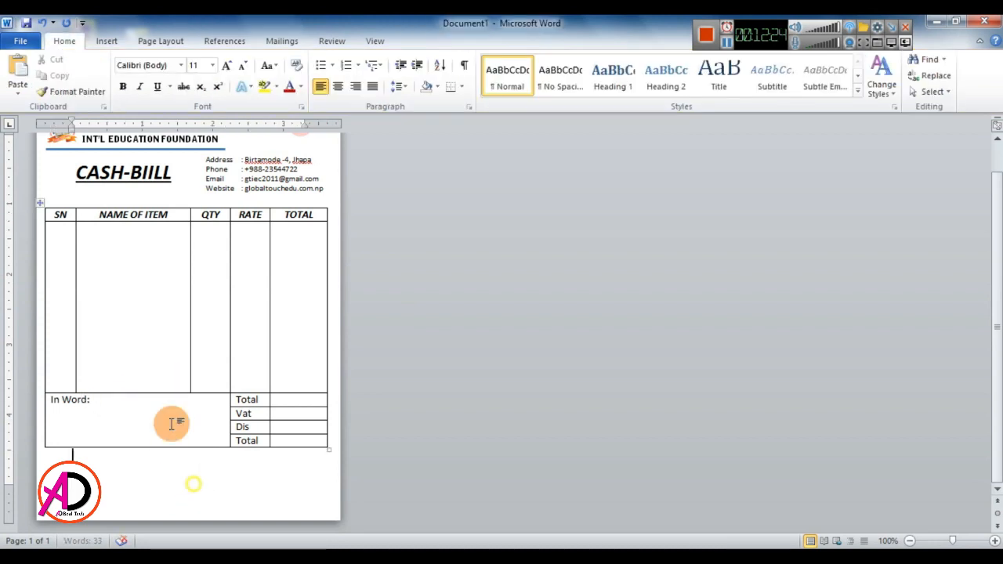
pyautogui.click(39, 202)
pyautogui.click(420, 43)
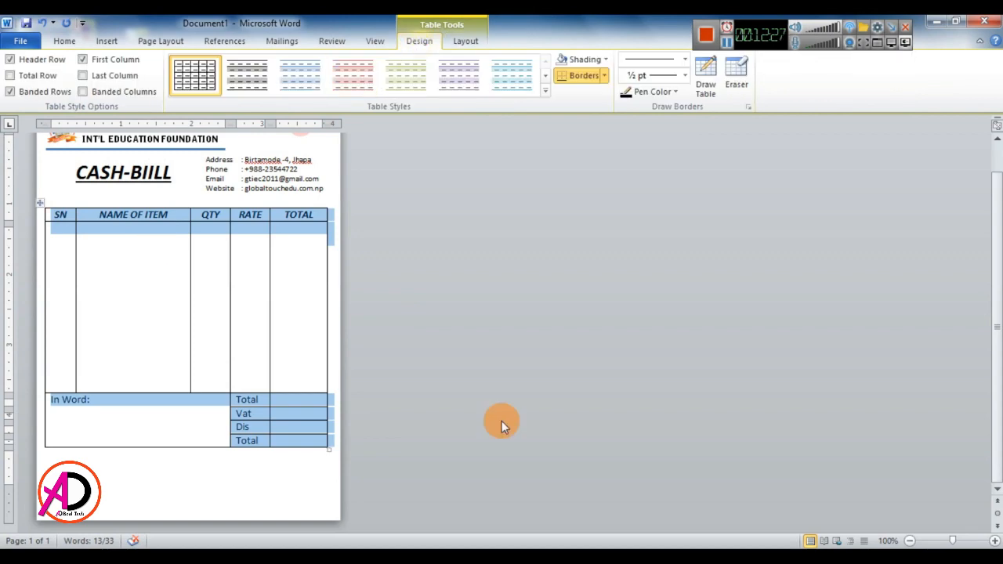
pyautogui.click(687, 60)
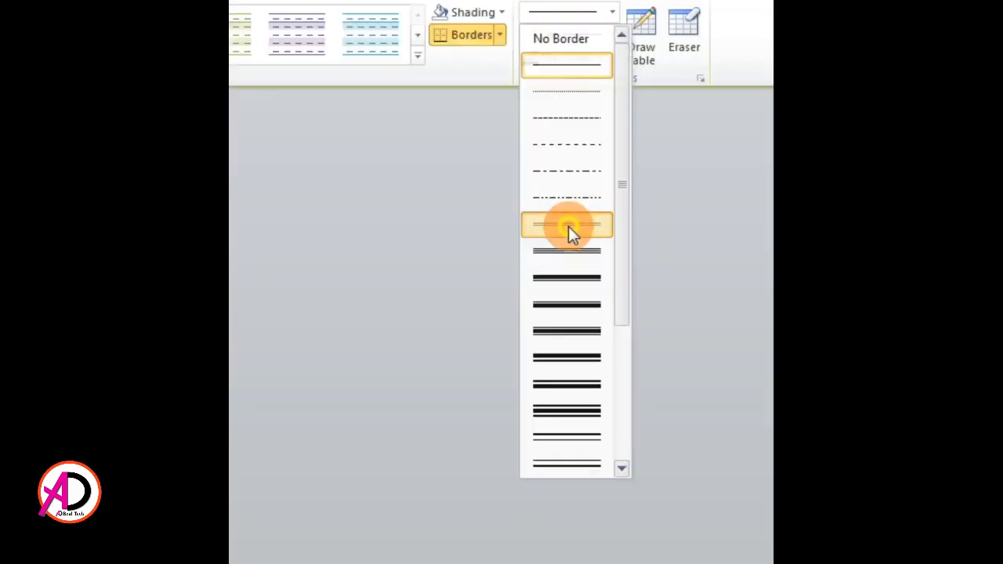
pyautogui.click(657, 213)
pyautogui.click(587, 59)
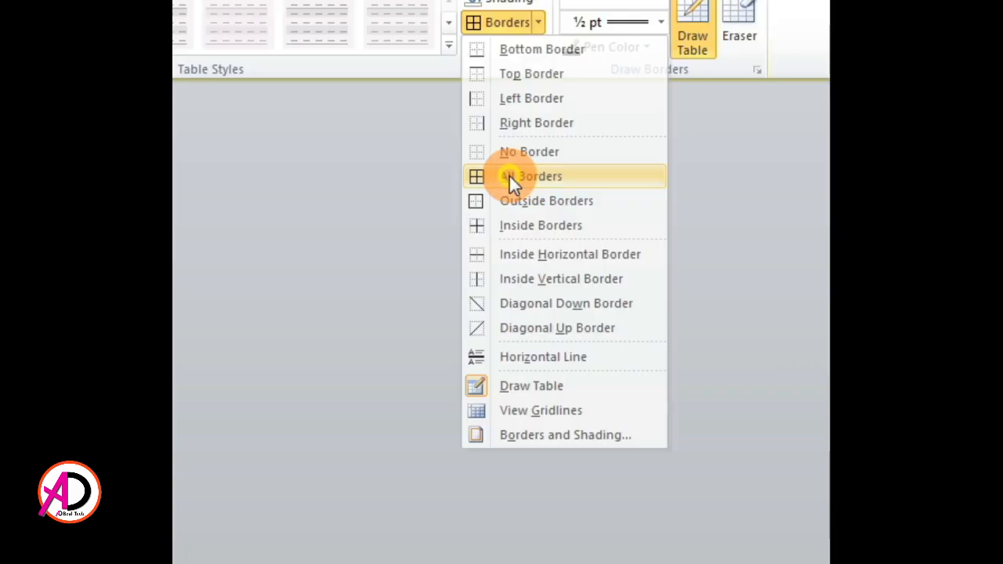
pyautogui.click(509, 176)
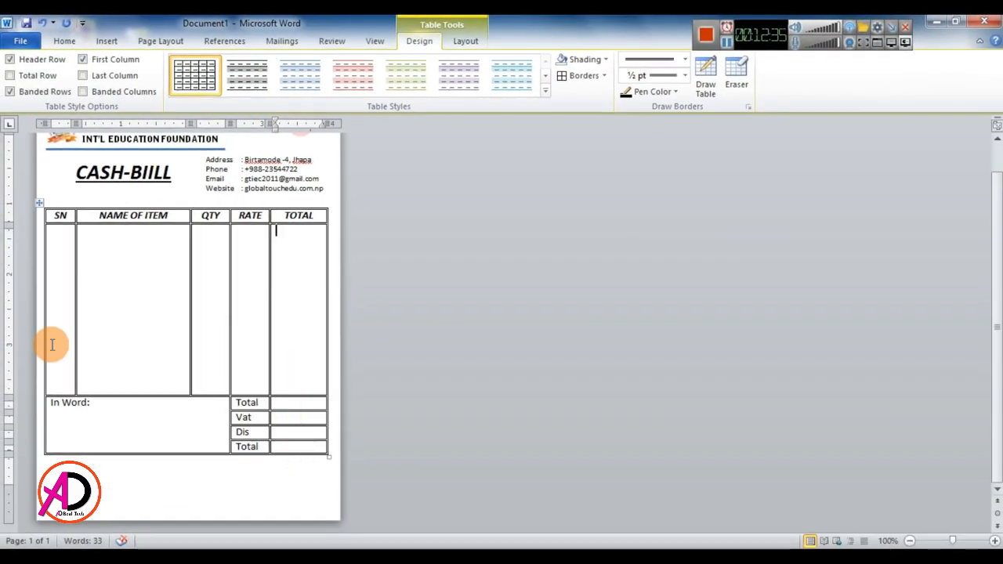
pyautogui.scroll(1, 235, 359)
pyautogui.scroll(-1, 270, 374)
pyautogui.scroll(1, 270, 374)
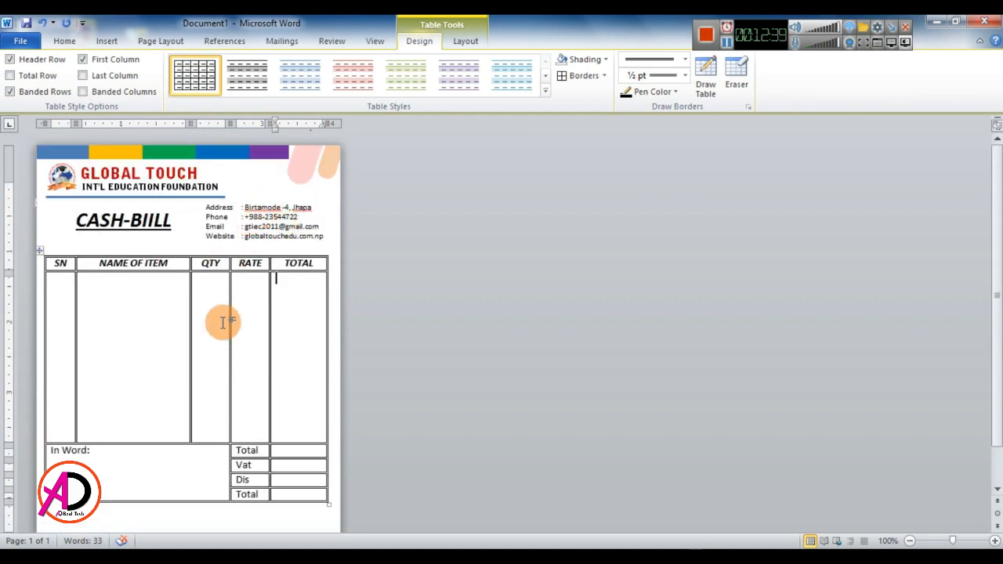
pyautogui.scroll(-1, 219, 352)
pyautogui.scroll(1, 217, 364)
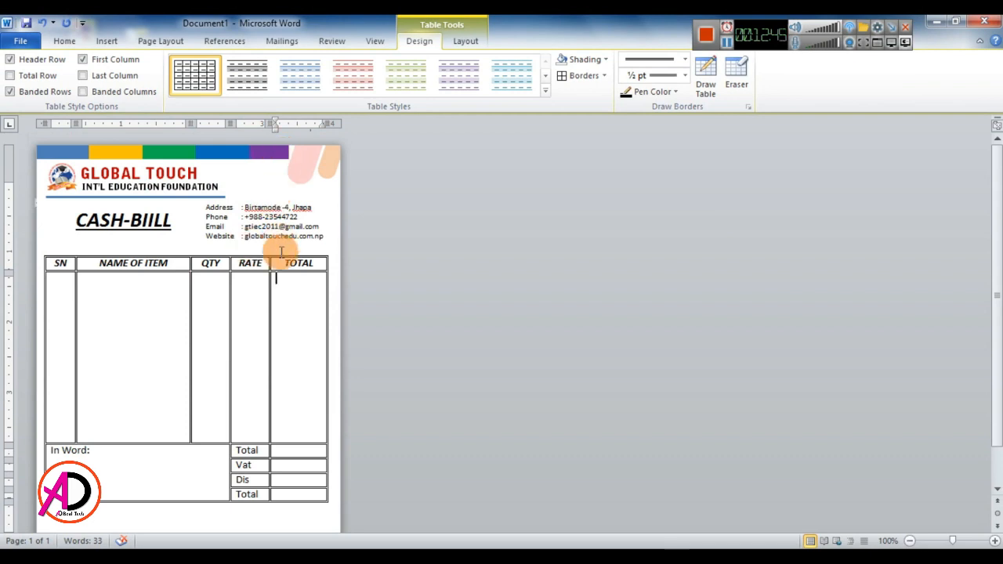
pyautogui.scroll(-1, 275, 282)
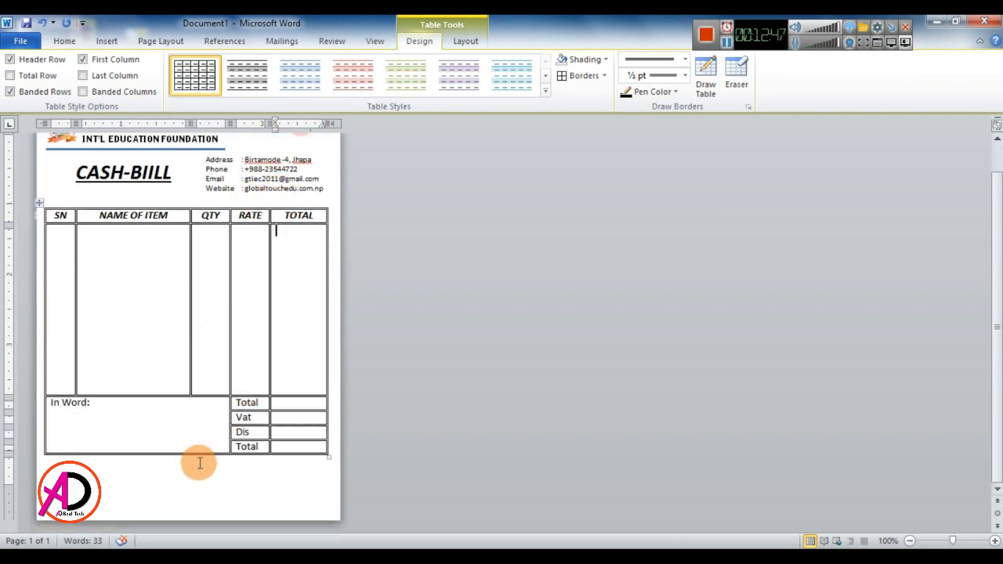
pyautogui.click(141, 261)
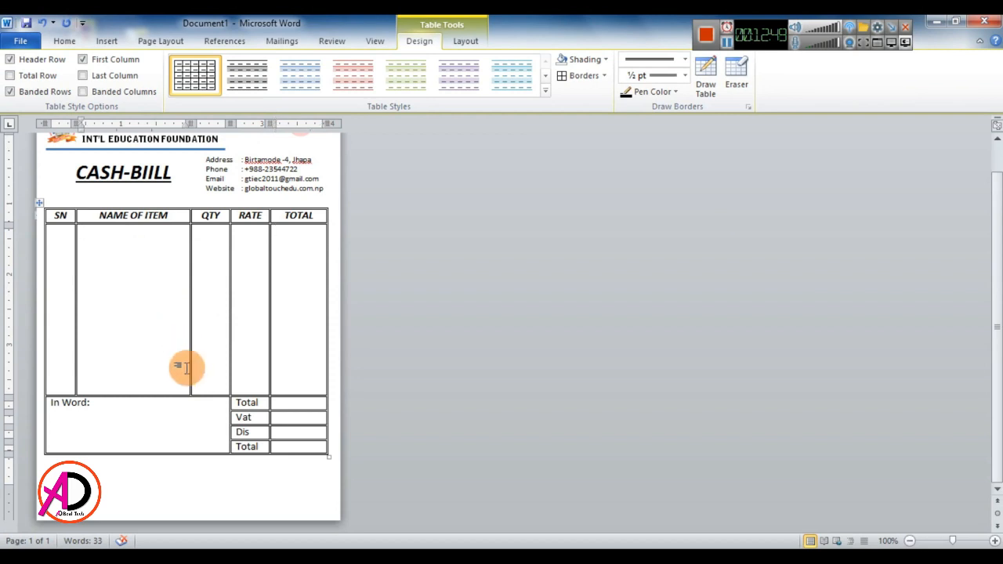
pyautogui.click(135, 478)
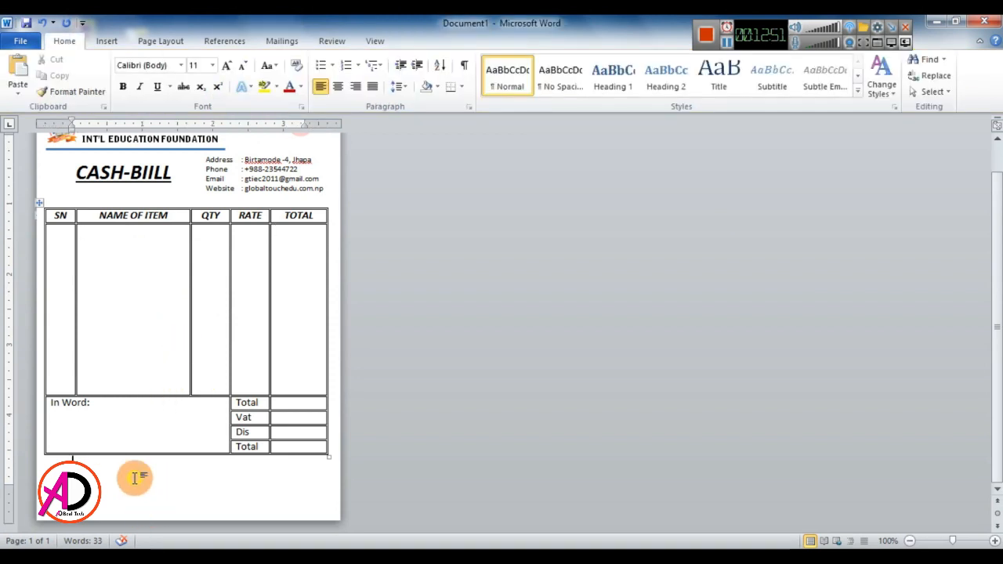
pyautogui.hotkey('ctrl', 'Return')
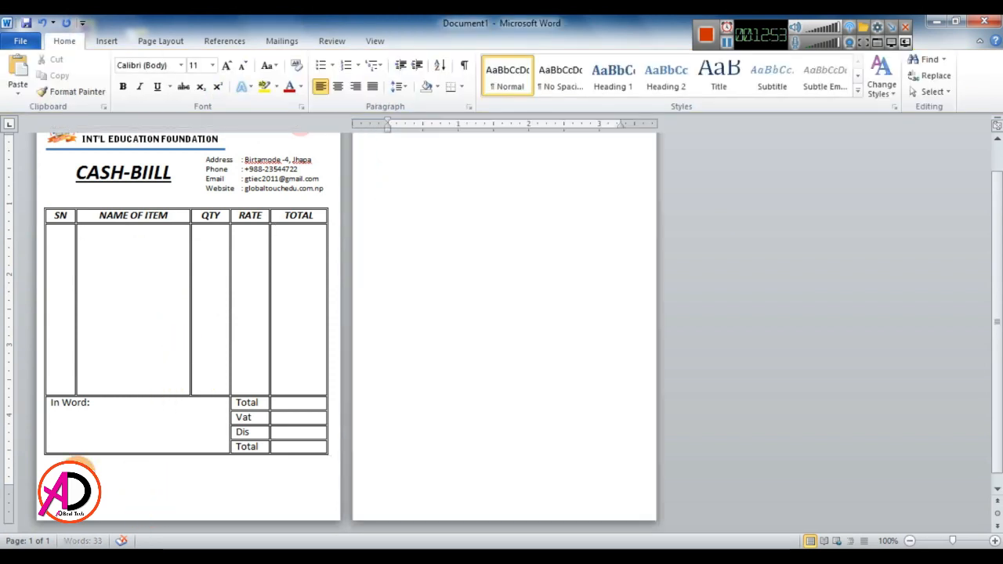
pyautogui.hotkey('ctrl', 'z')
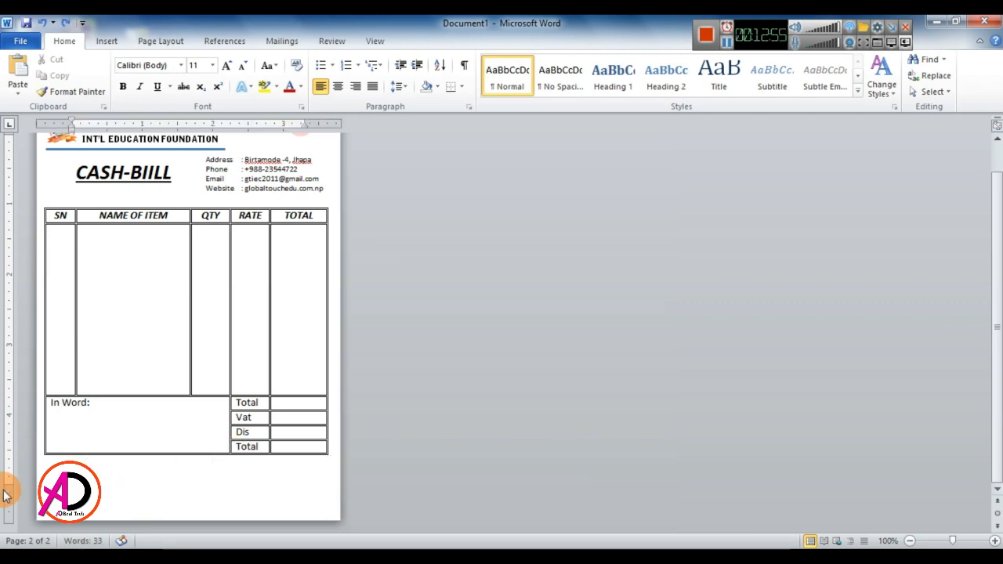
# Step: Reduce the page's bottom margin and remove the space after the blank paragraph below the table
pyautogui.moveTo(9, 490); pyautogui.dragTo(12, 512)
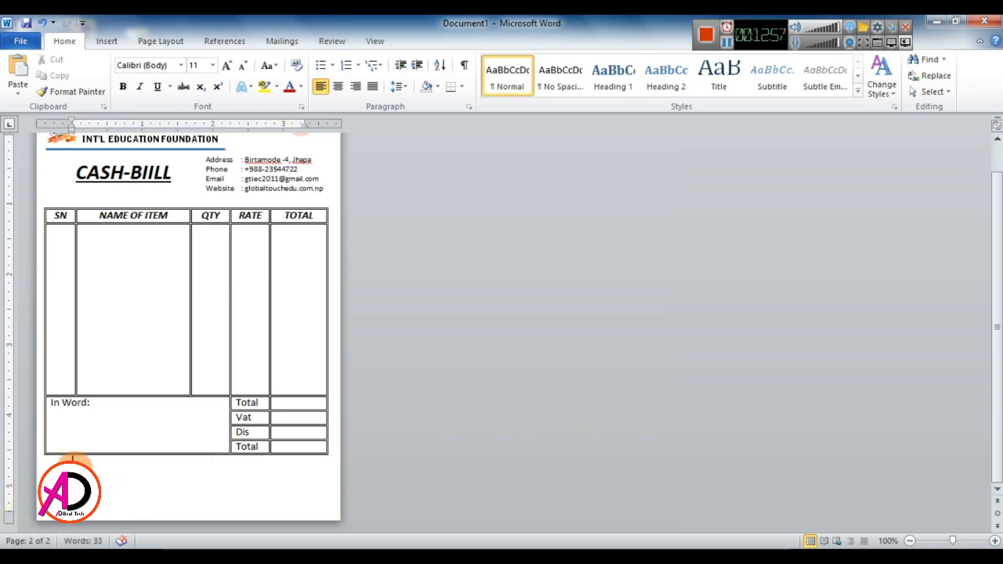
pyautogui.click(400, 86)
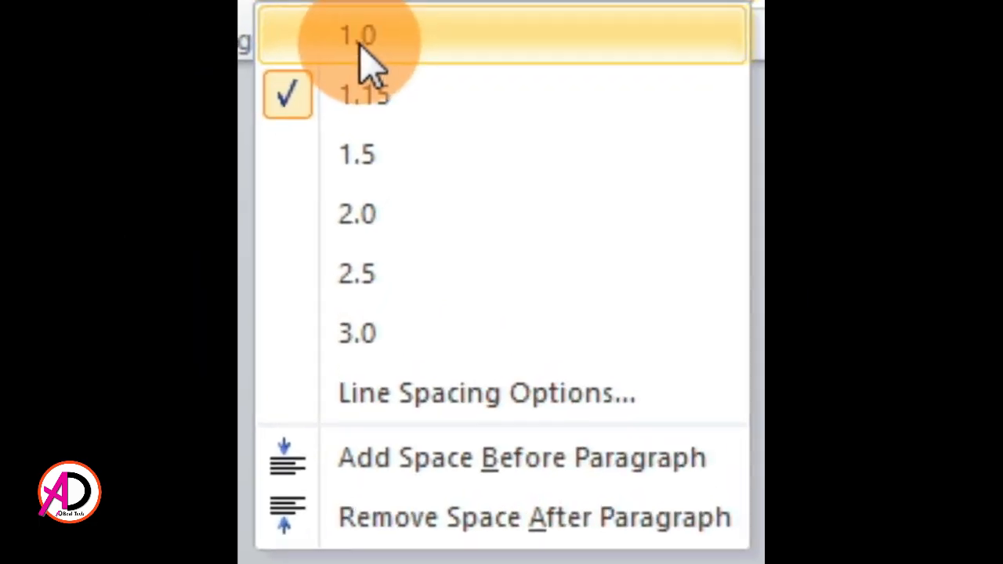
pyautogui.click(446, 526)
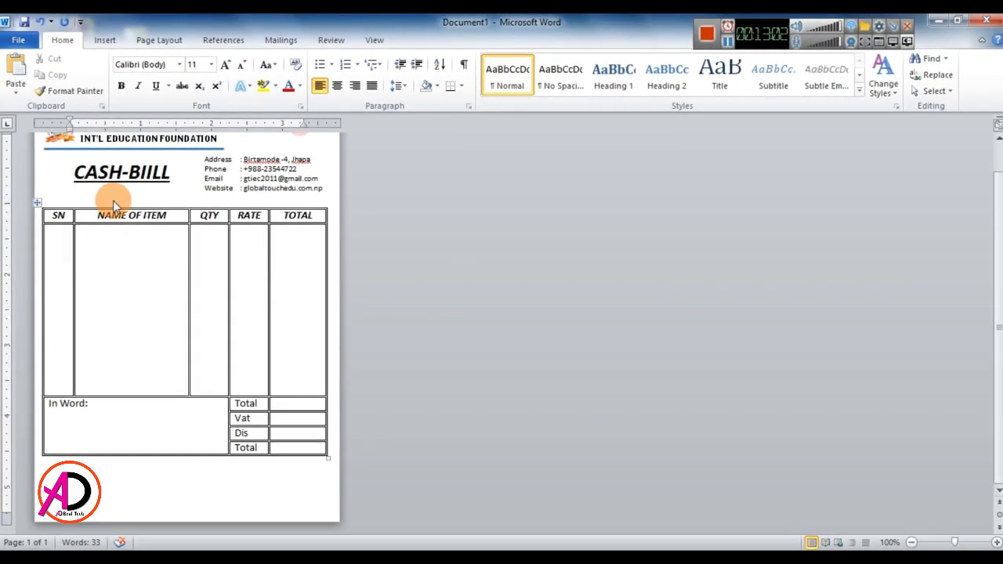
# Step: Set the blank paragraph above the table to 1.0 line spacing and remove the space after it
pyautogui.click(162, 191)
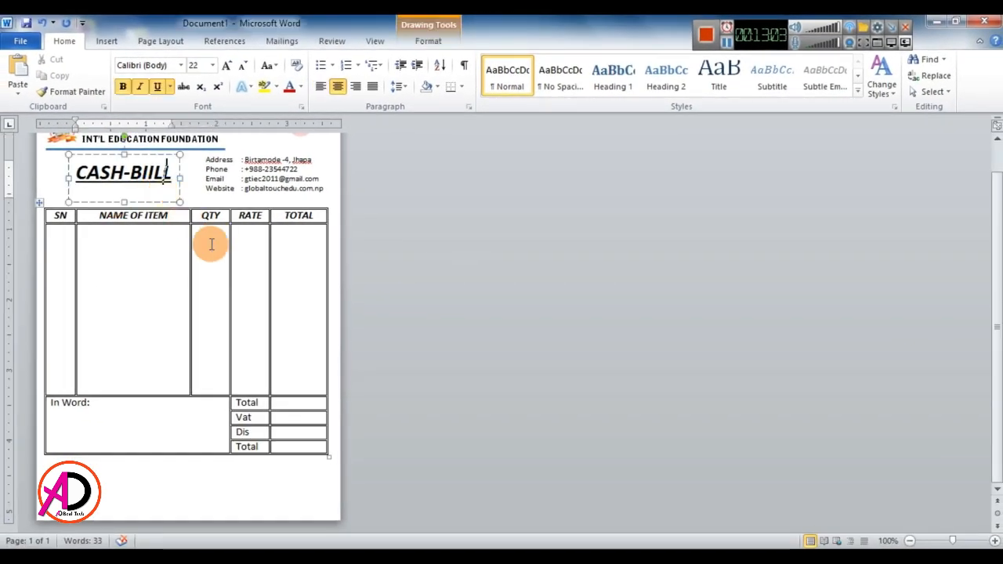
pyautogui.click(160, 268)
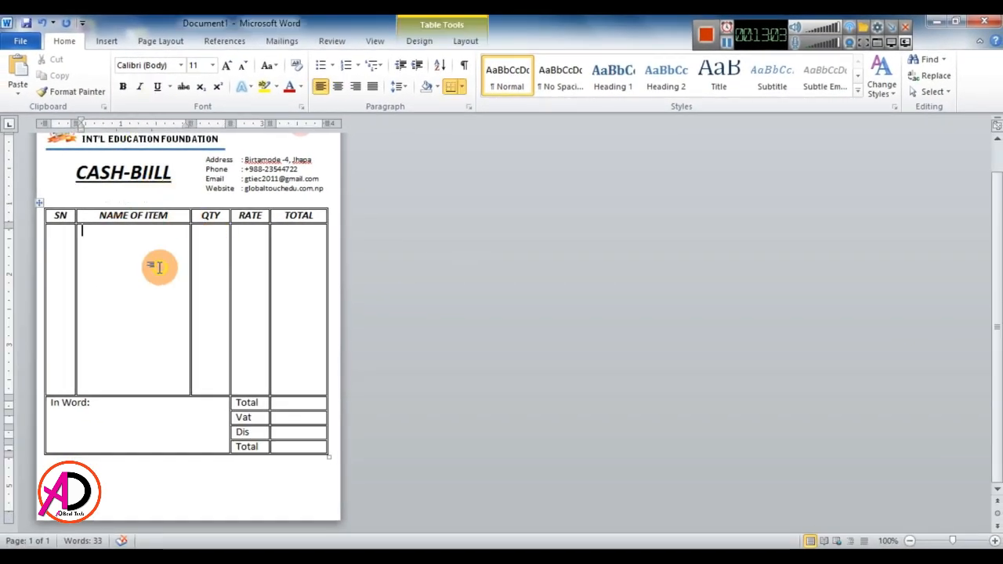
pyautogui.click(85, 195)
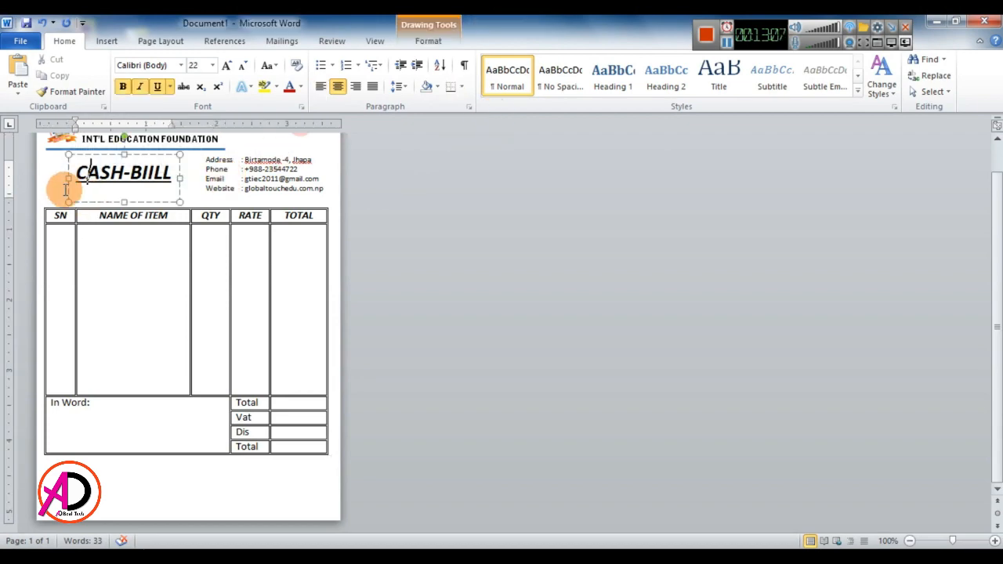
pyautogui.click(93, 197)
pyautogui.click(402, 85)
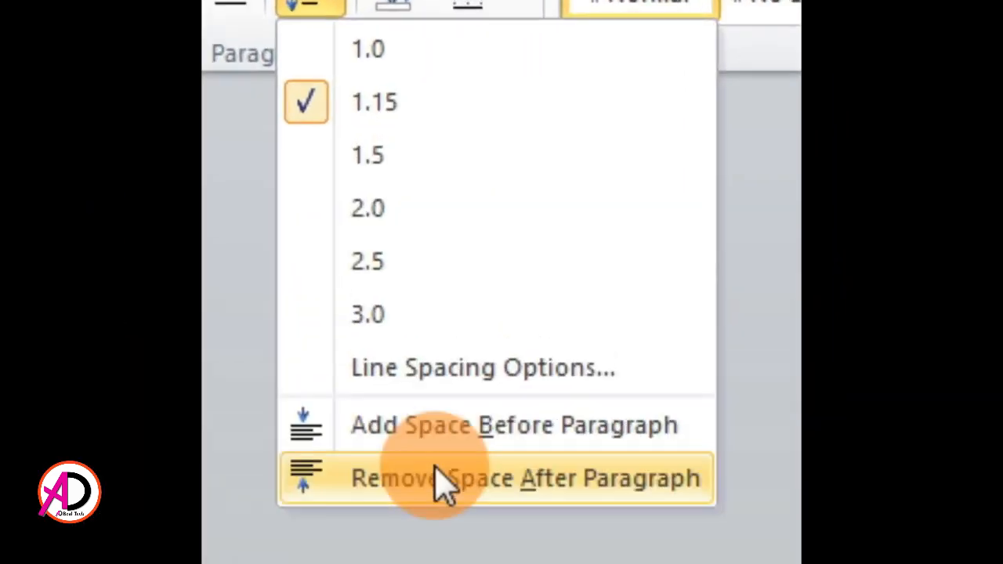
pyautogui.click(416, 103)
pyautogui.click(392, 65)
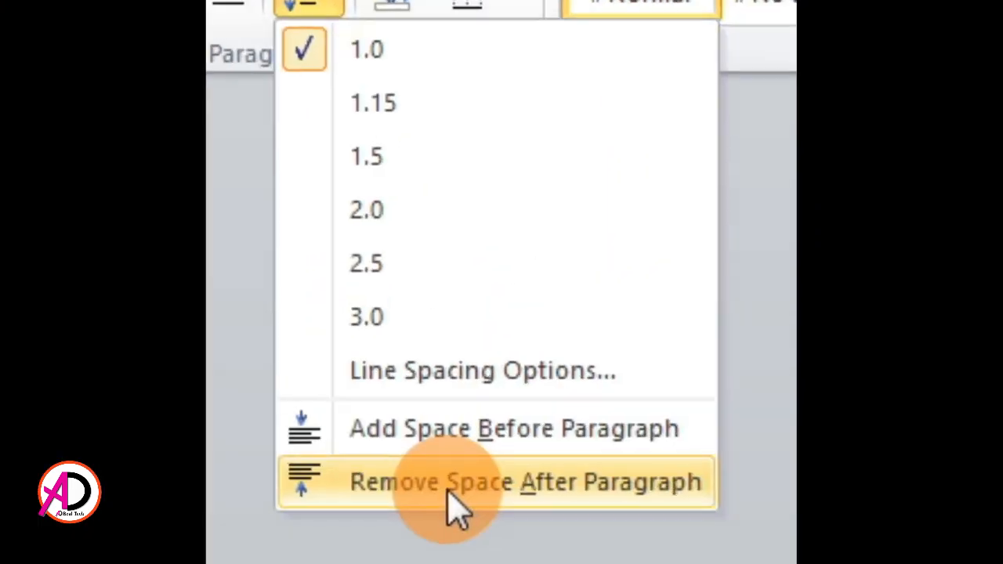
pyautogui.click(445, 279)
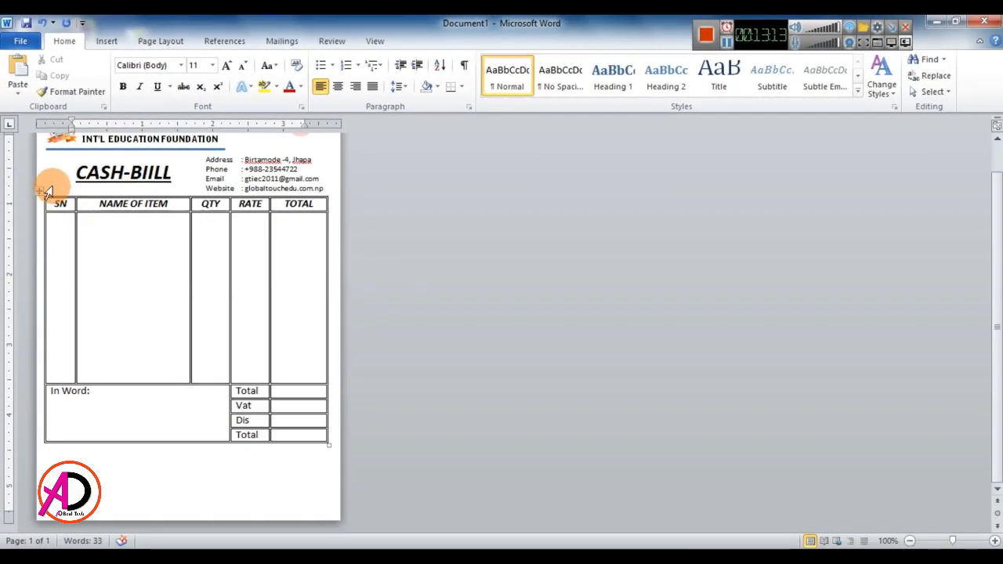
pyautogui.click(287, 282)
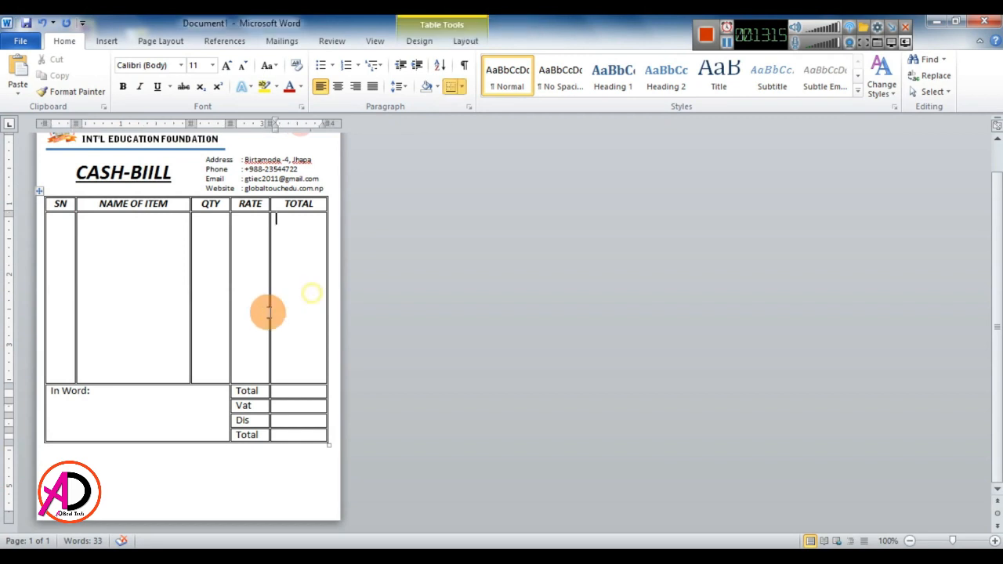
# Step: Add a short underscore signature line below the table and undo its automatic conversion to a full-width border line
pyautogui.click(94, 461)
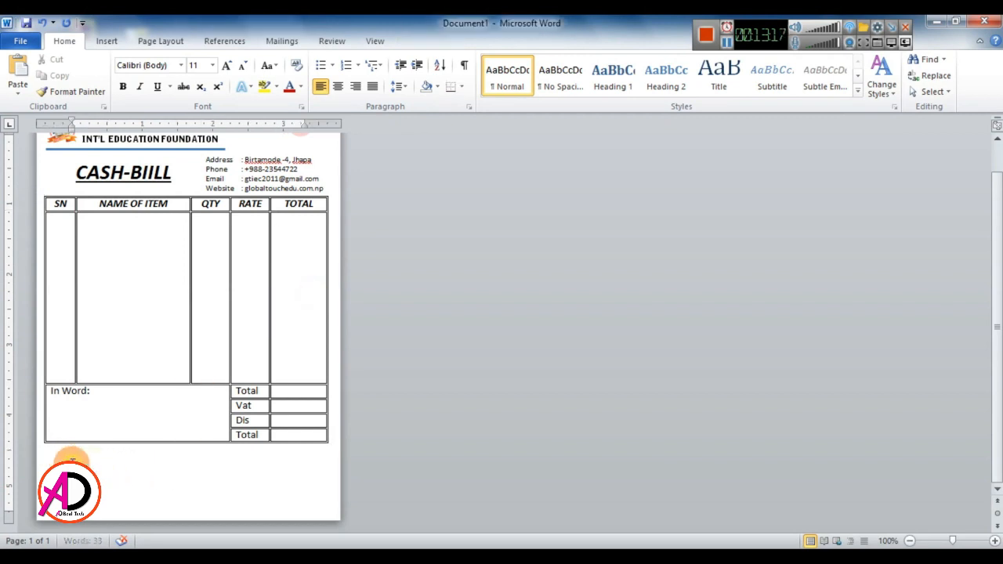
pyautogui.click(994, 541)
pyautogui.click(994, 541)
pyautogui.click(994, 541)
pyautogui.click(994, 541)
pyautogui.click(994, 540)
pyautogui.scroll(1, 448, 439)
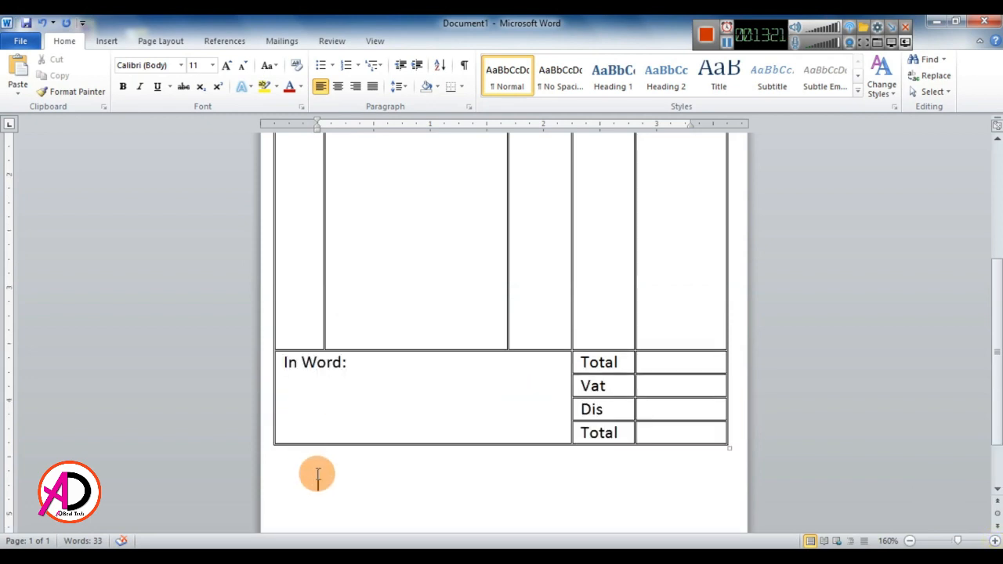
pyautogui.scroll(-1, 347, 468)
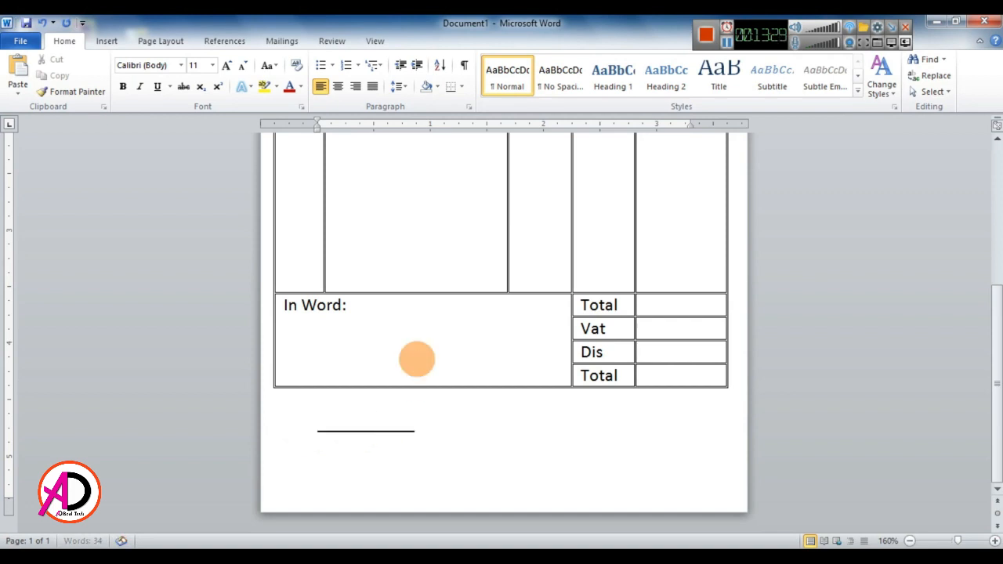
pyautogui.press('Return')
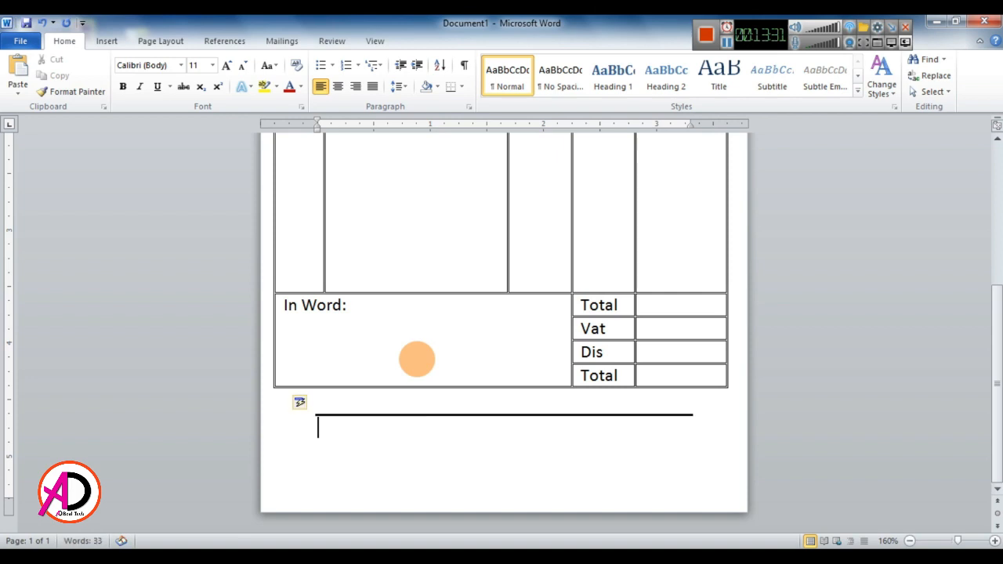
pyautogui.hotkey('ctrl', 'z')
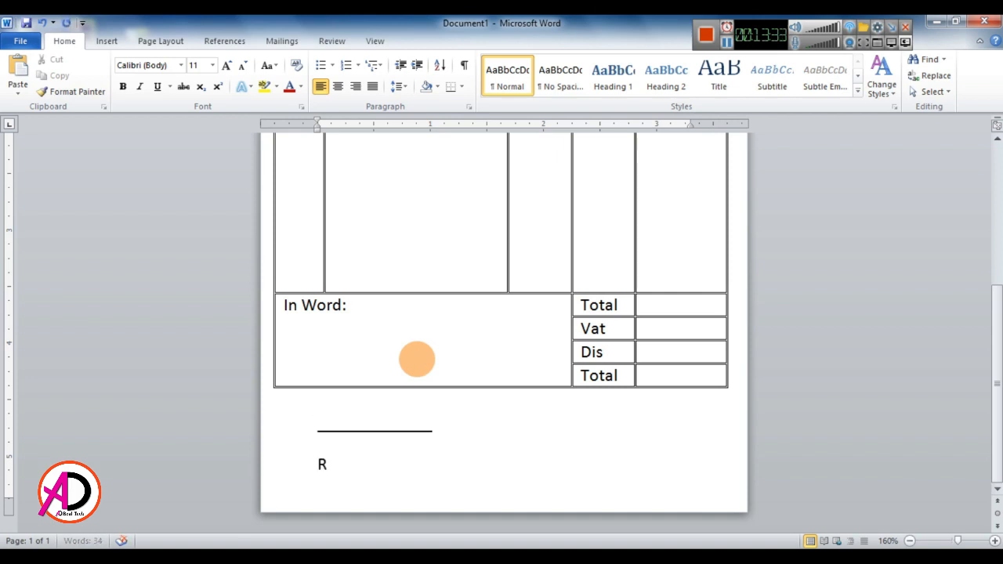